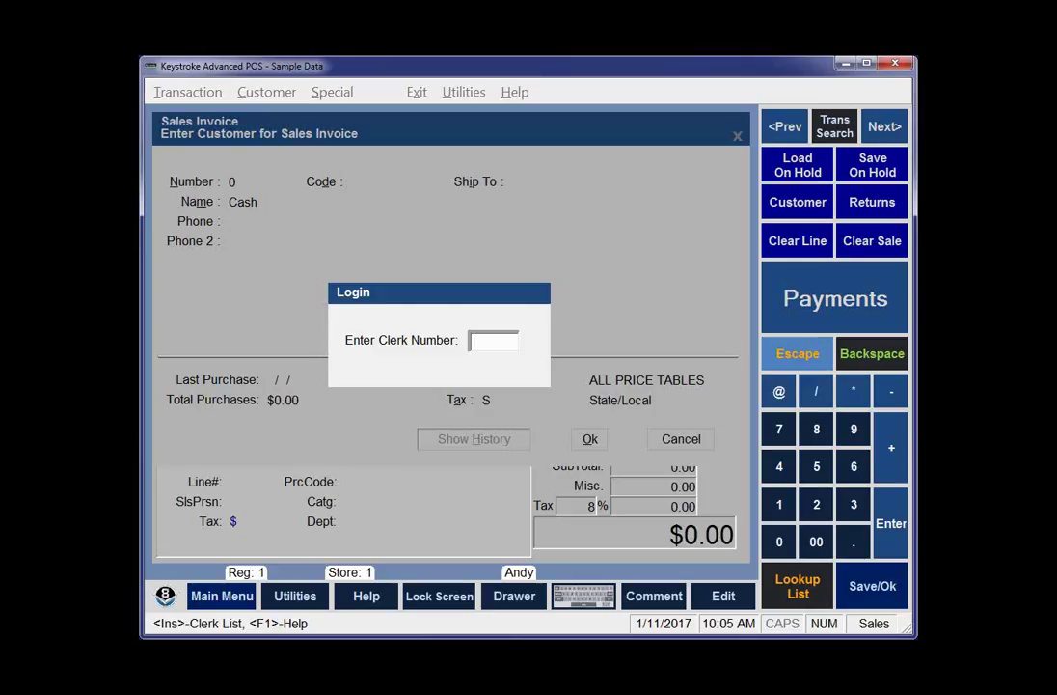
Log in as clerk 1 with the clerk password and accept the default Cash customer.
text(1)
key(Return)
text(p)
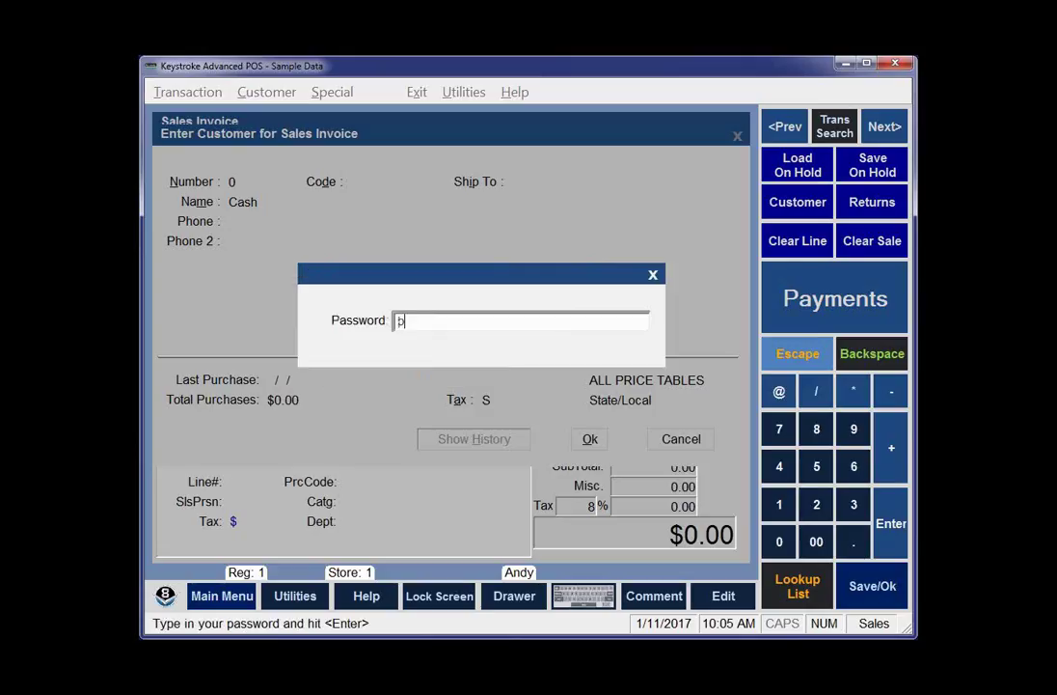
text(pppppppp)
key(Return)
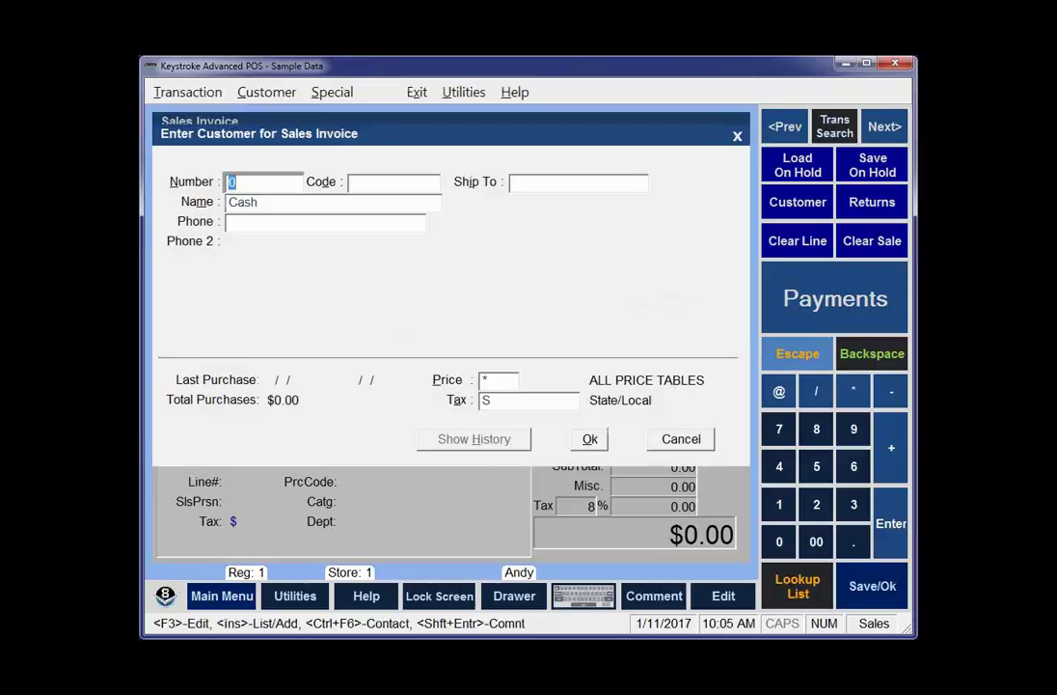
key(Return)
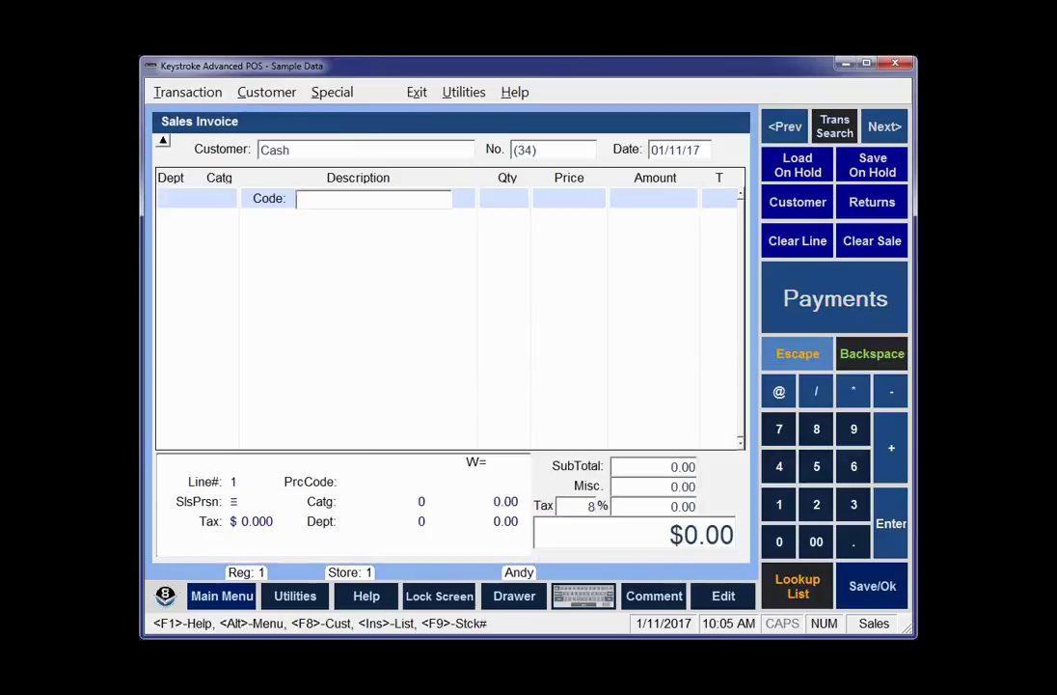
Add the 11 Inch Writing Tablet to the invoice and review its inventory record.
key(Insert)
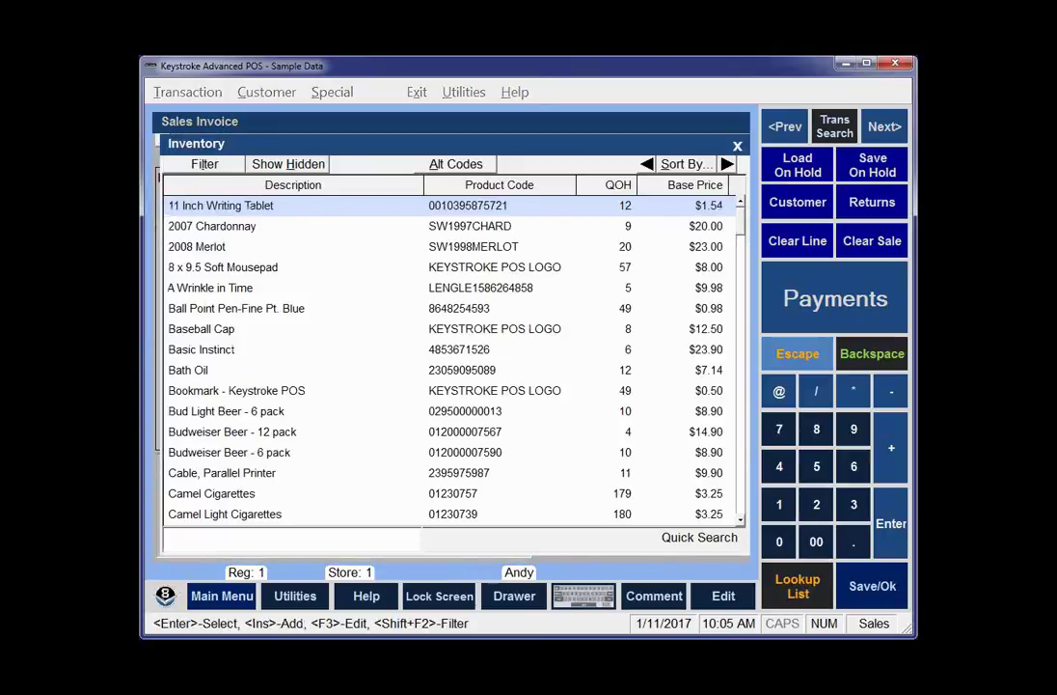
key(Return)
key(Up)
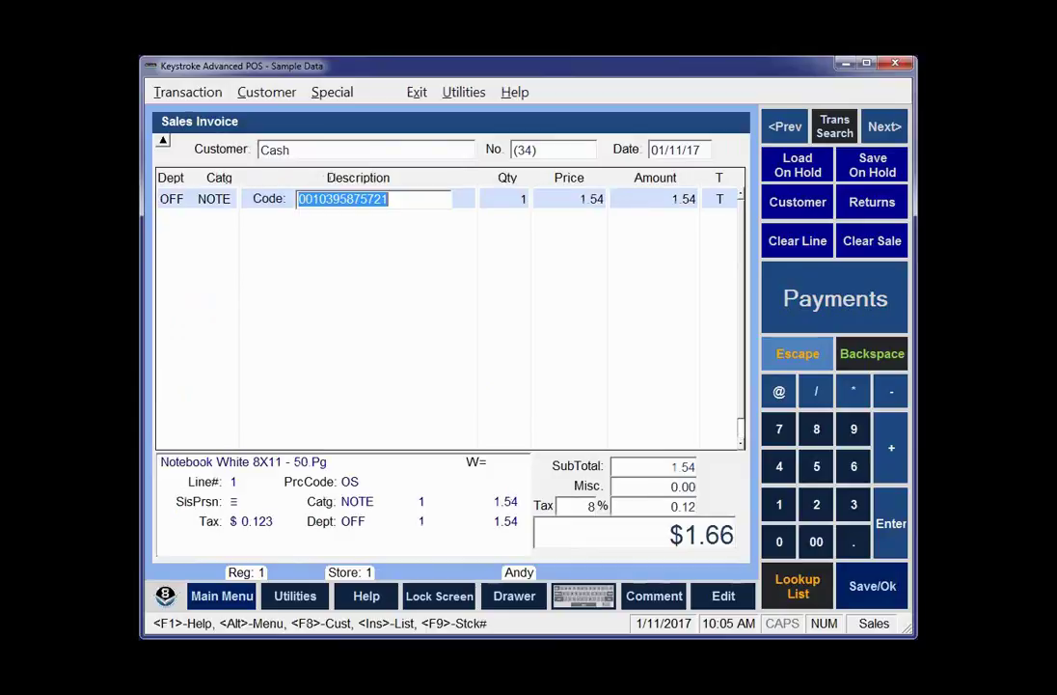
key(ctrl+d)
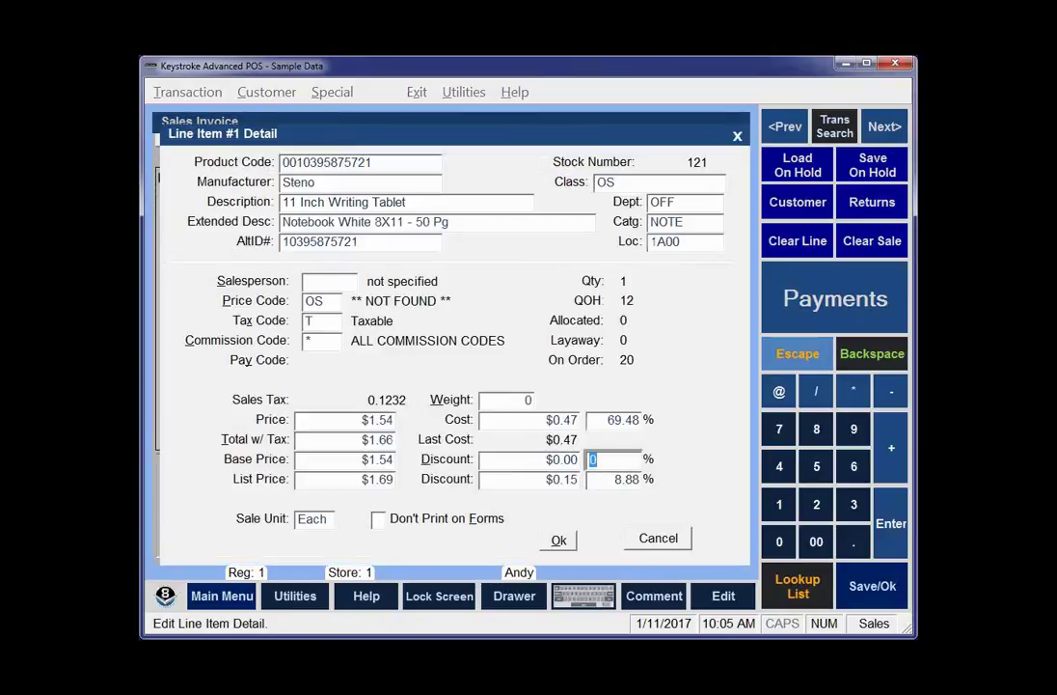
key(ctrl+e)
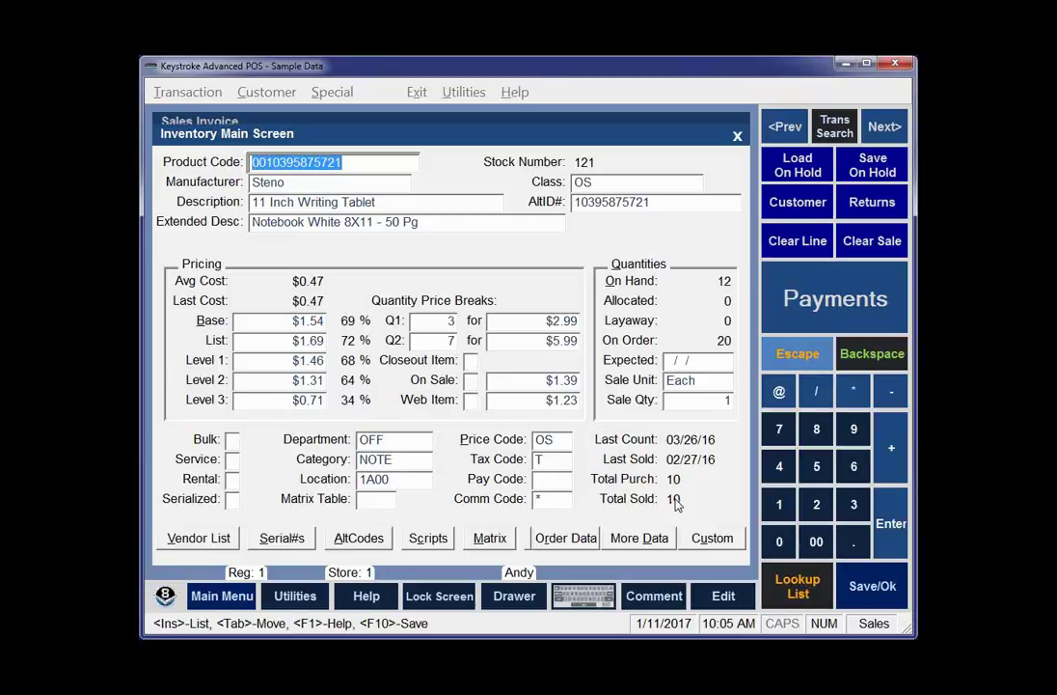
key(Escape)
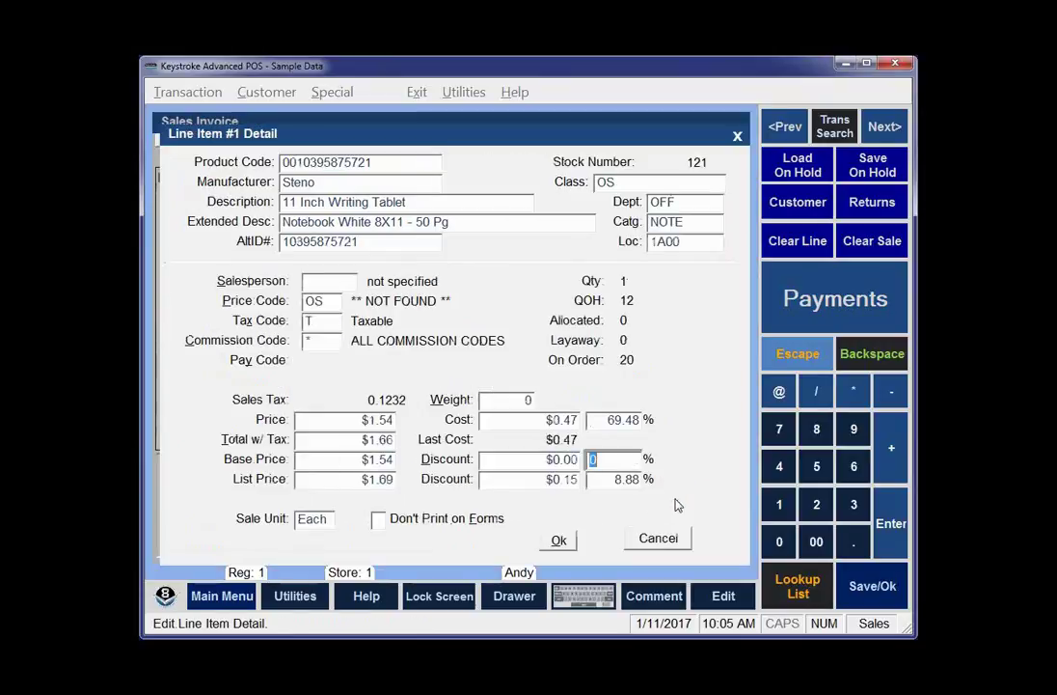
key(Escape)
Set the tablet quantity to 5 and save invoice 34, paid $5.38 in cash.
key(Return)
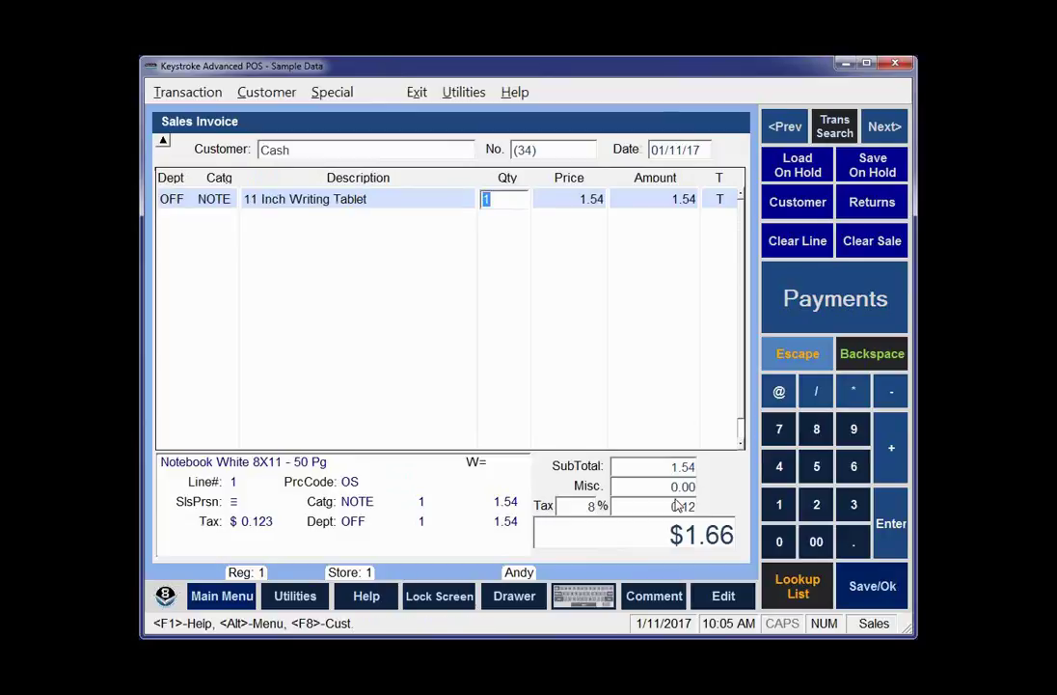
text(5)
key(Return)
key(Return)
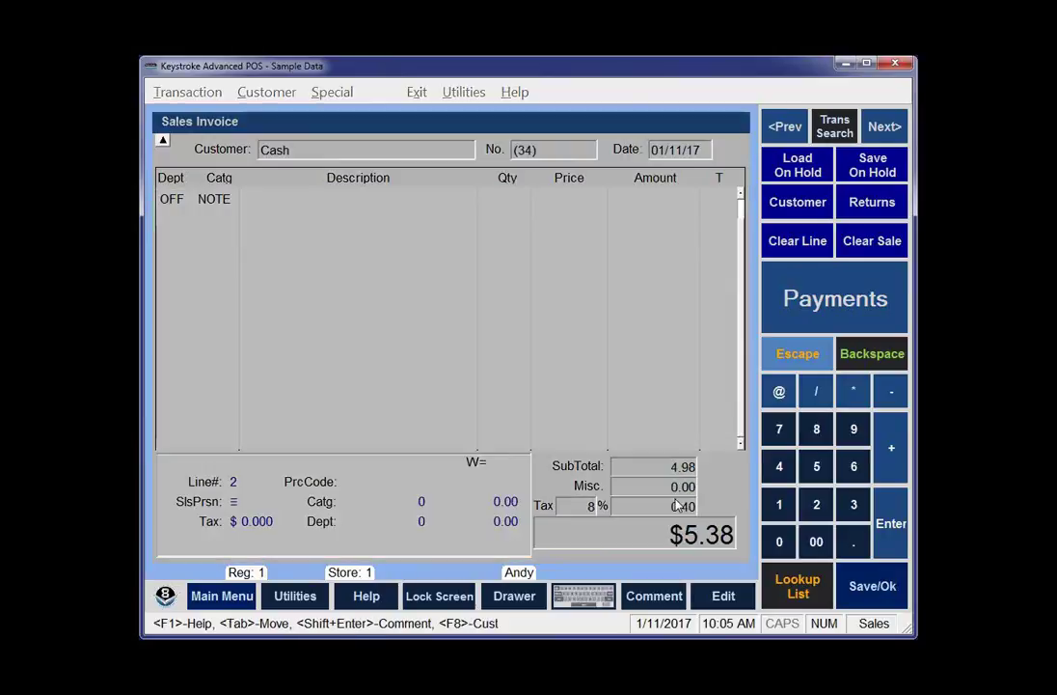
key(Return)
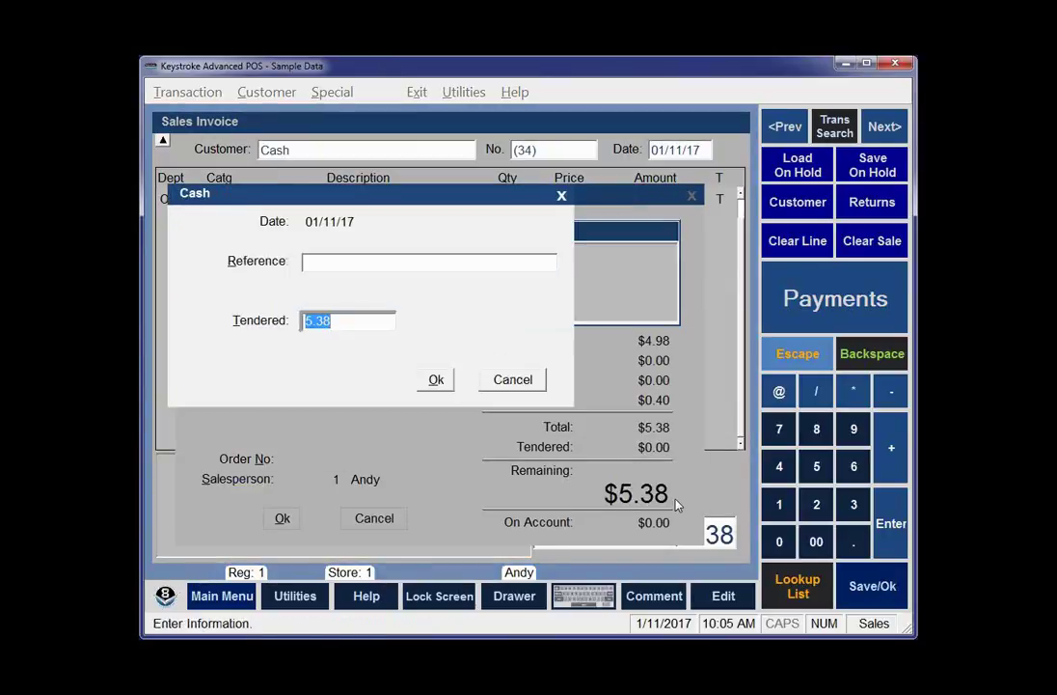
key(Return)
key(Return)
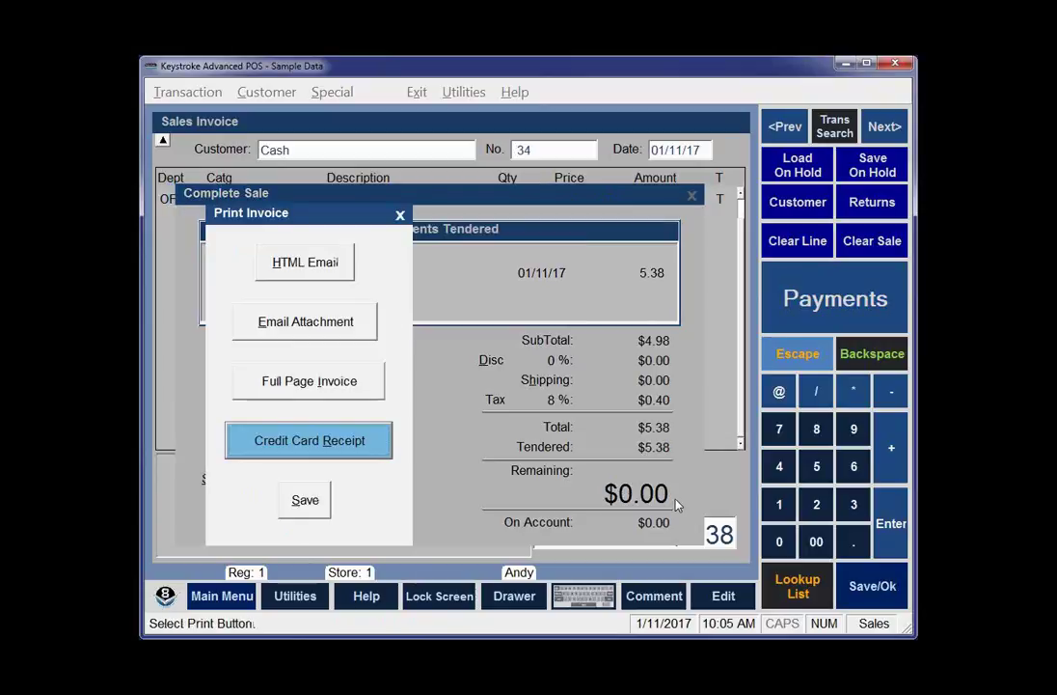
key(Down)
key(Return)
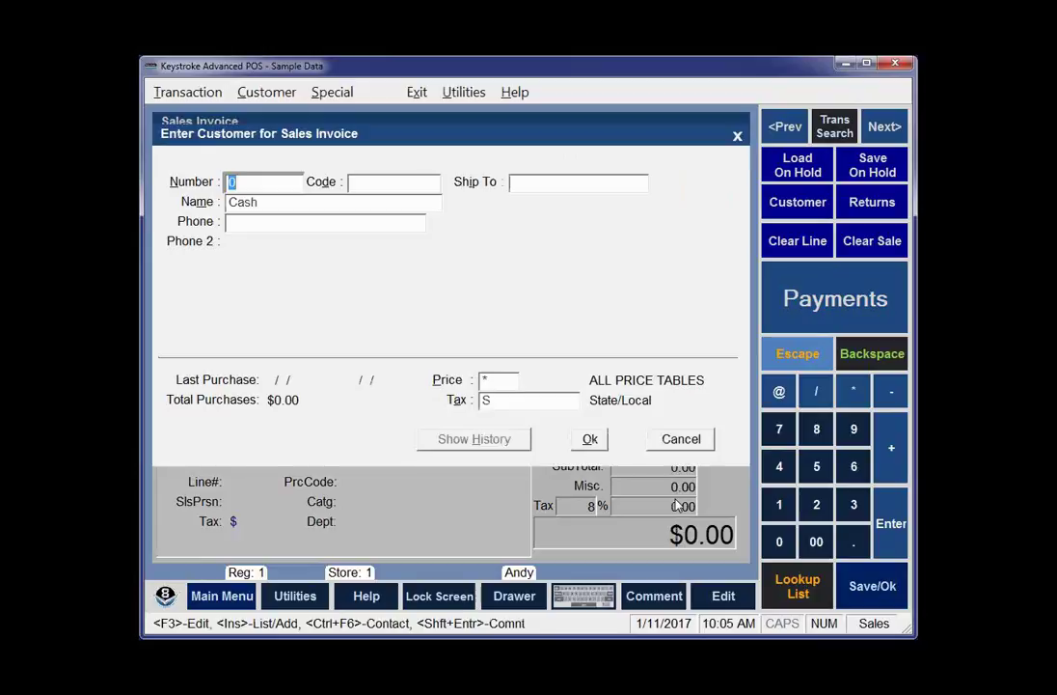
Load previous invoice 34 and view the 11 Inch Writing Tablet's inventory record.
key(Return)
key(Page_Up)
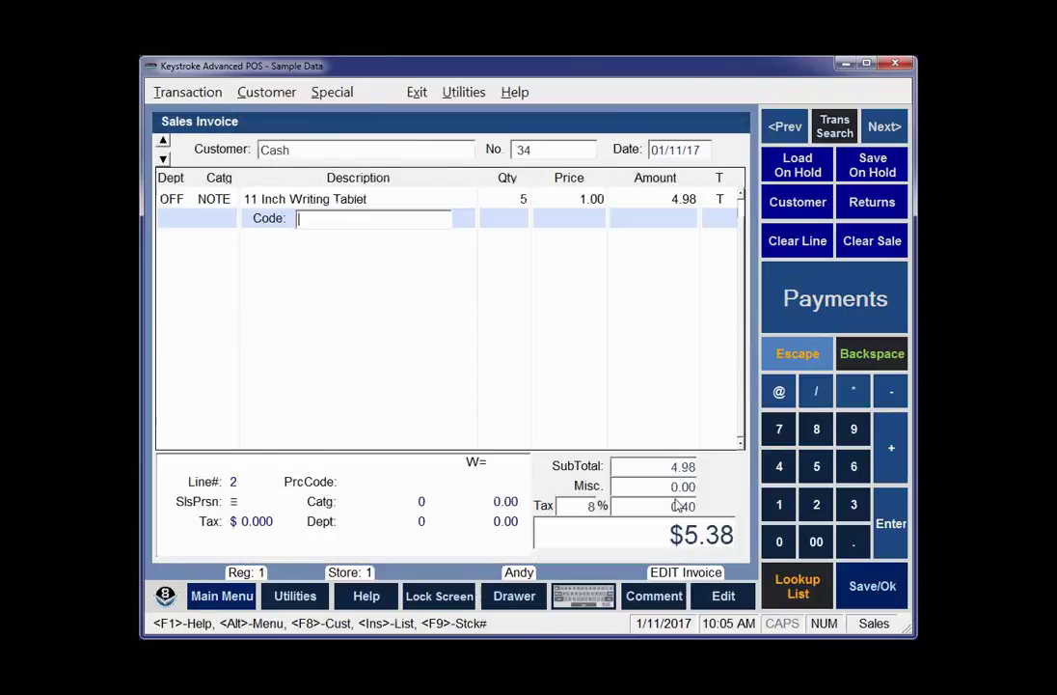
key(Up)
key(ctrl+d)
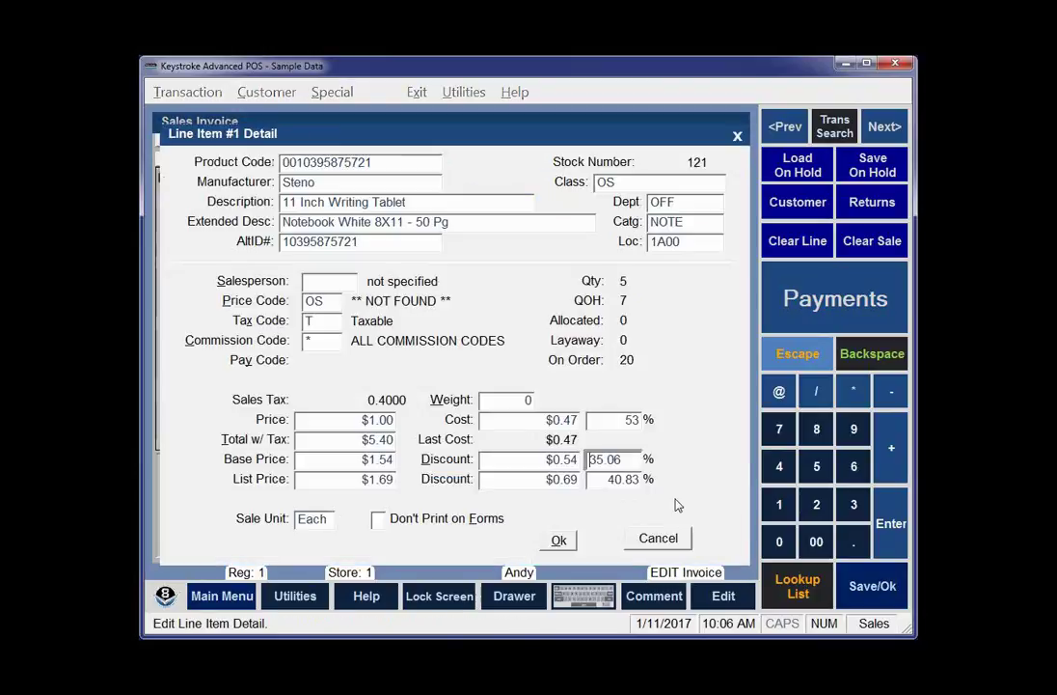
key(ctrl+i)
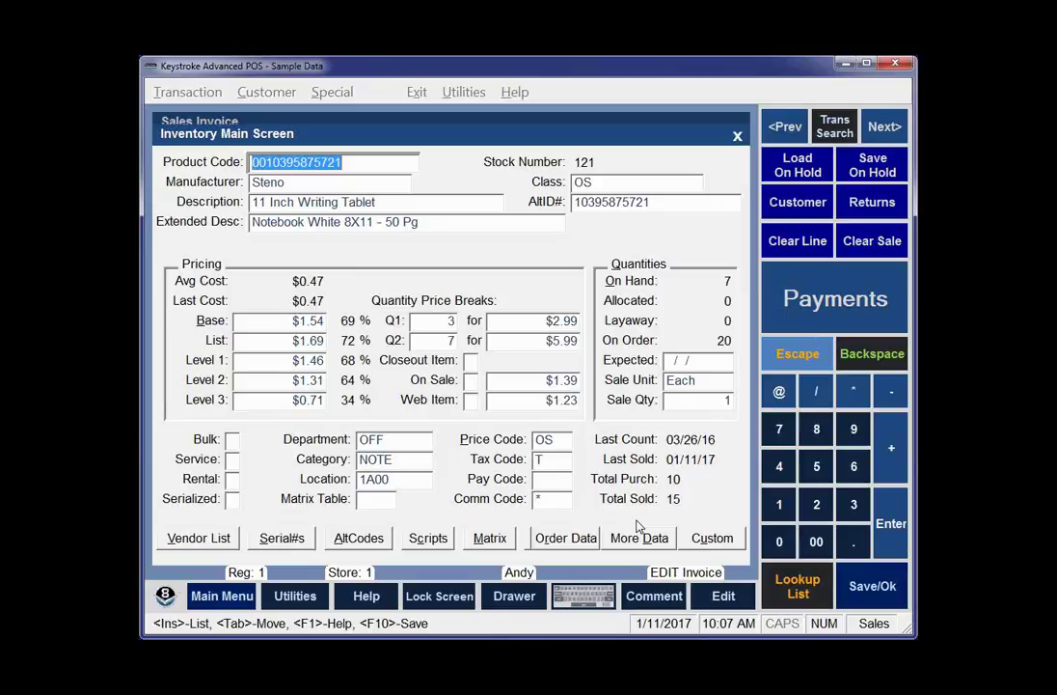
key(Escape)
Discard the invoice 34 changes and start a new sale for customer number 4.
key(Escape)
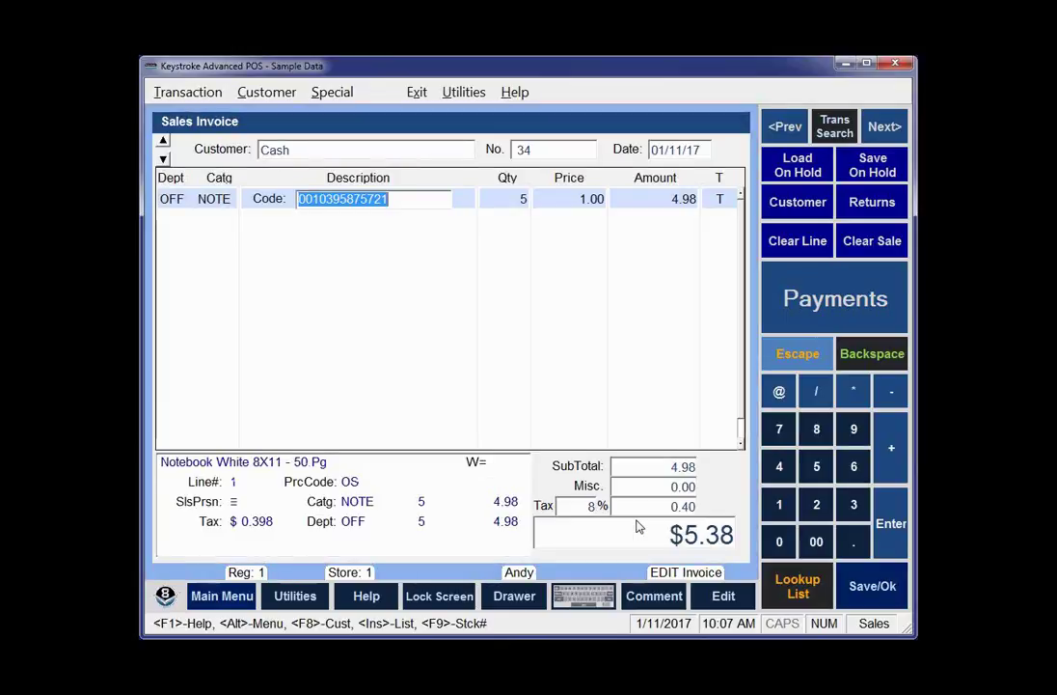
key(Escape)
key(Escape)
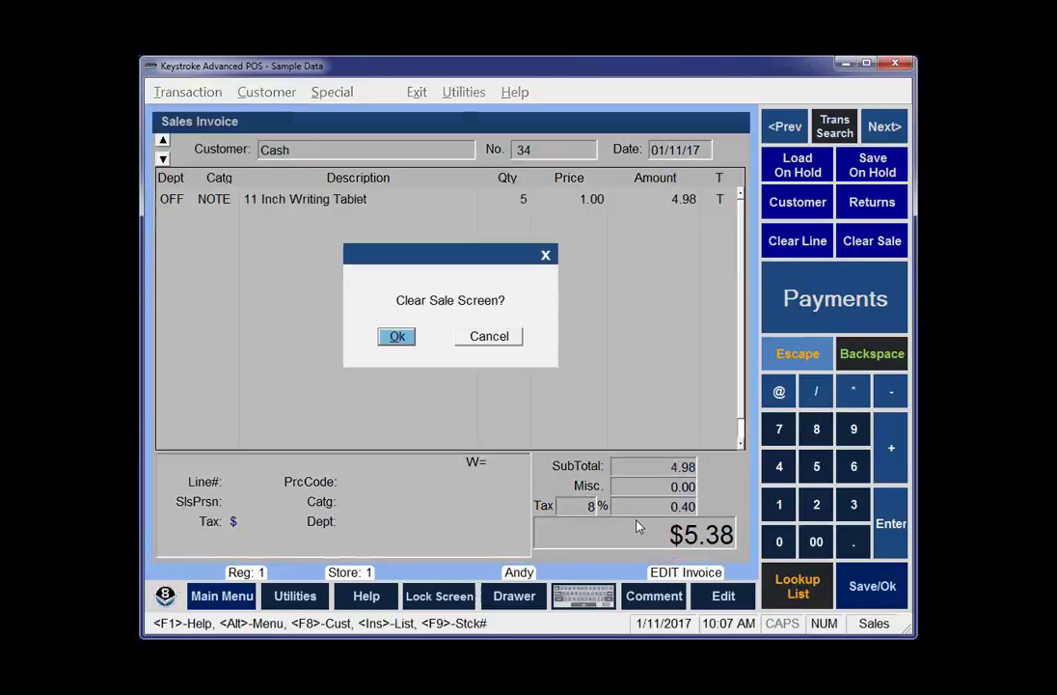
key(Return)
key(Return)
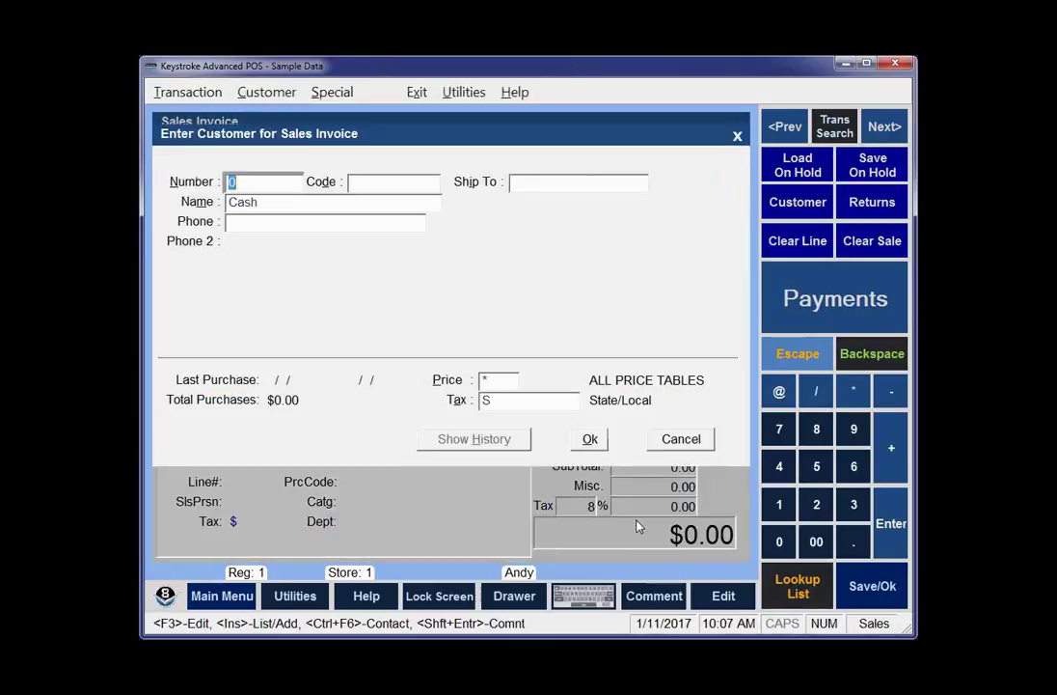
text(4)
key(Return)
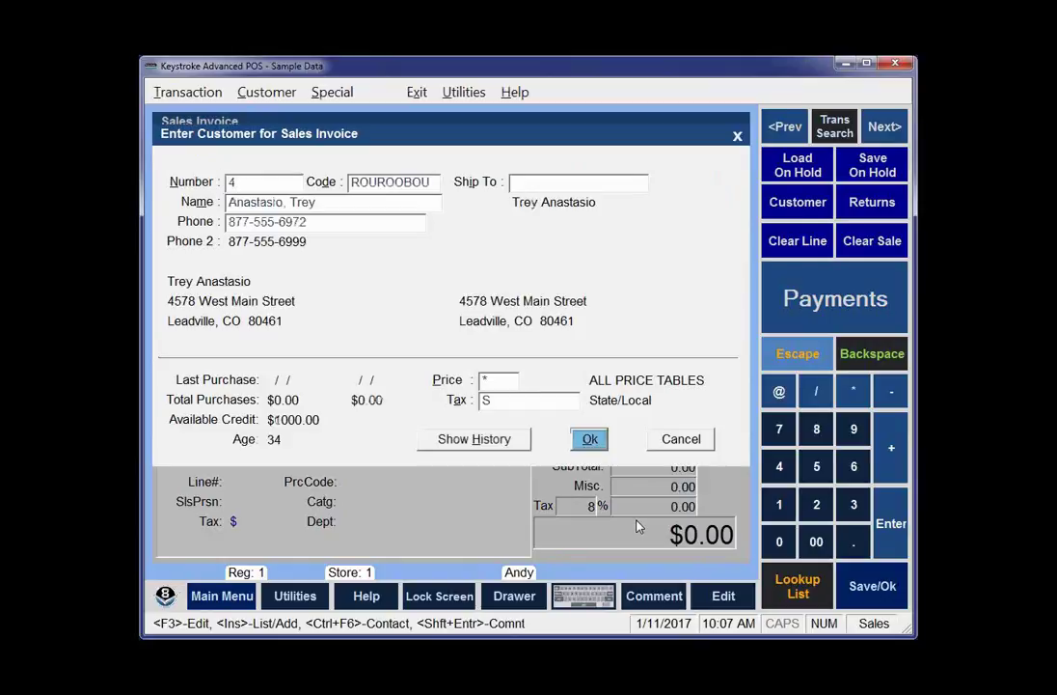
key(Return)
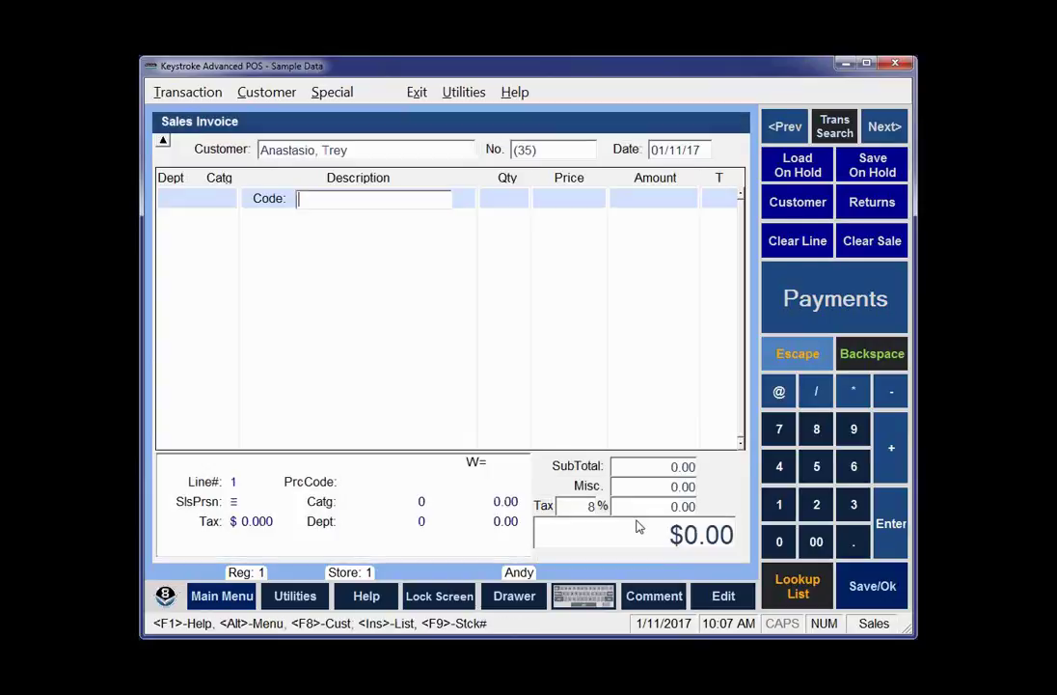
Add 10 bottles of 2008 Merlot ($248.40) and make the transaction a layaway.
key(Insert)
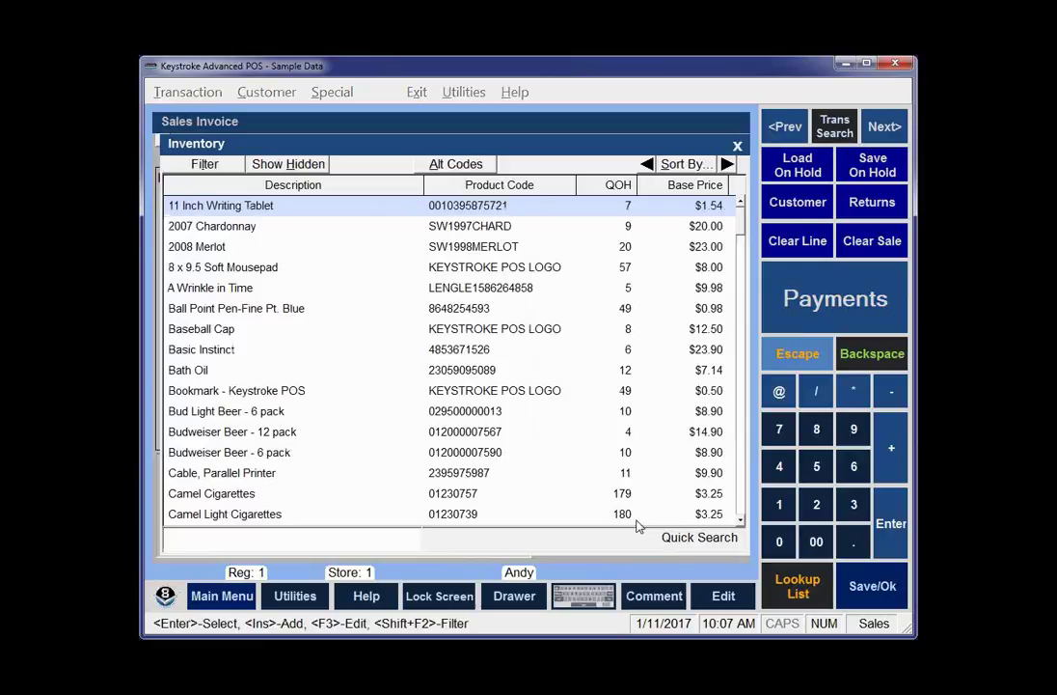
key(Down)
key(Down)
key(Return)
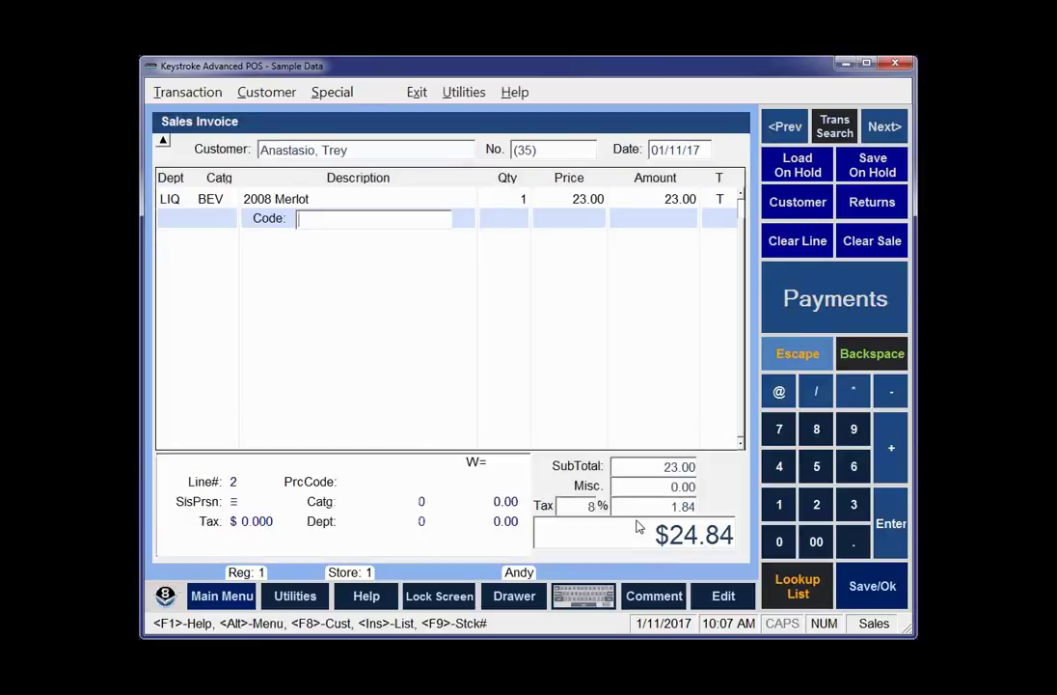
key(Up)
key(Return)
text(10)
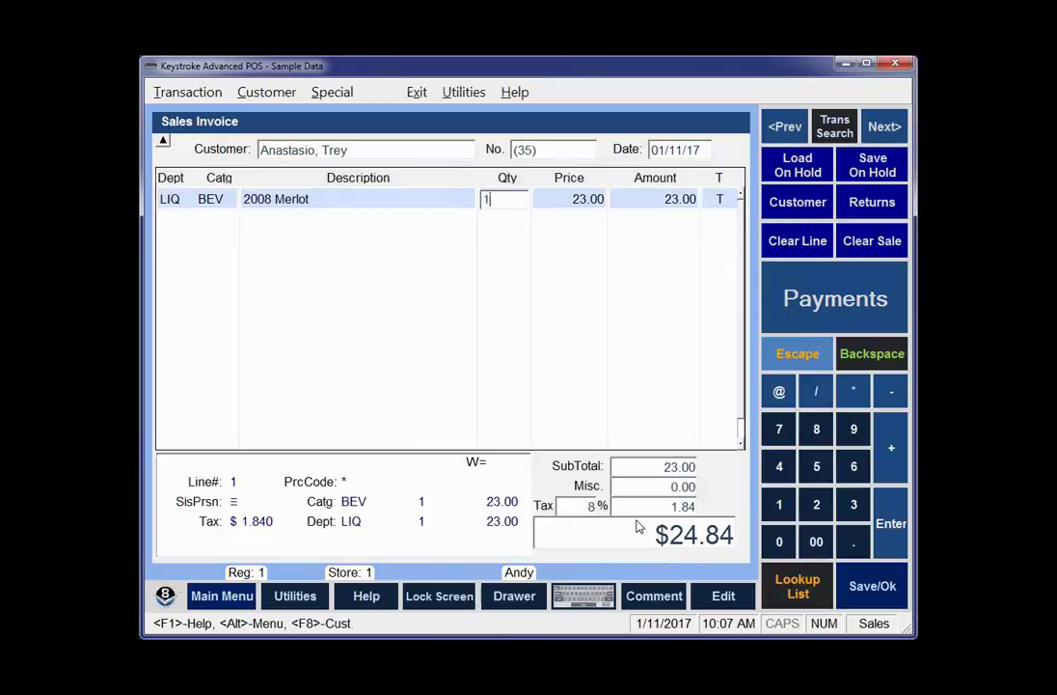
key(Return)
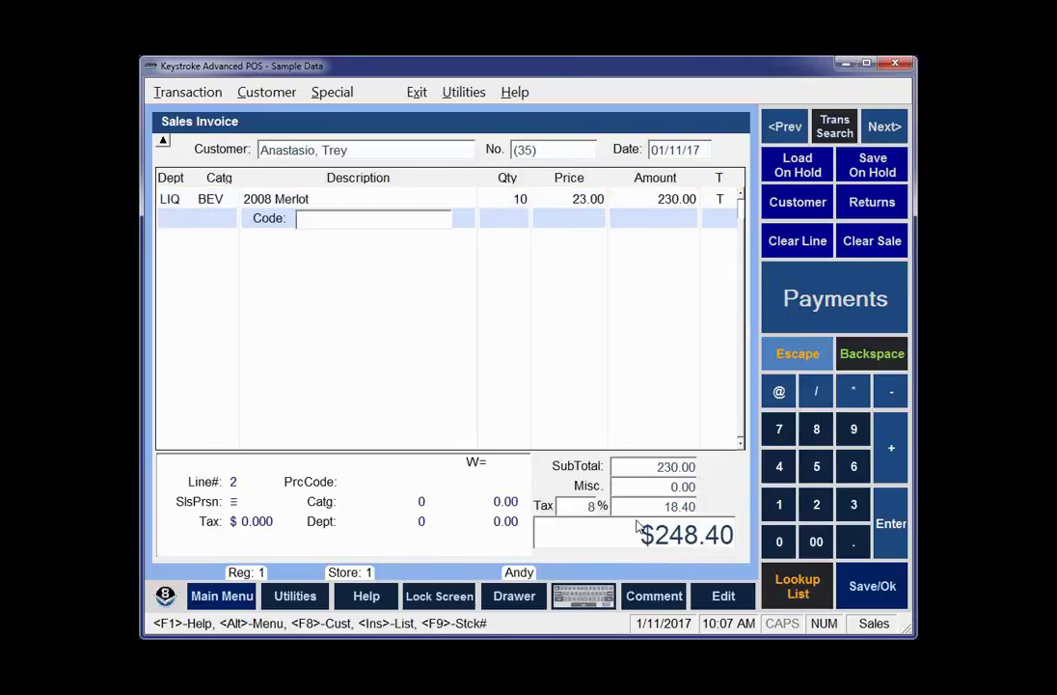
key(ctrl+l)
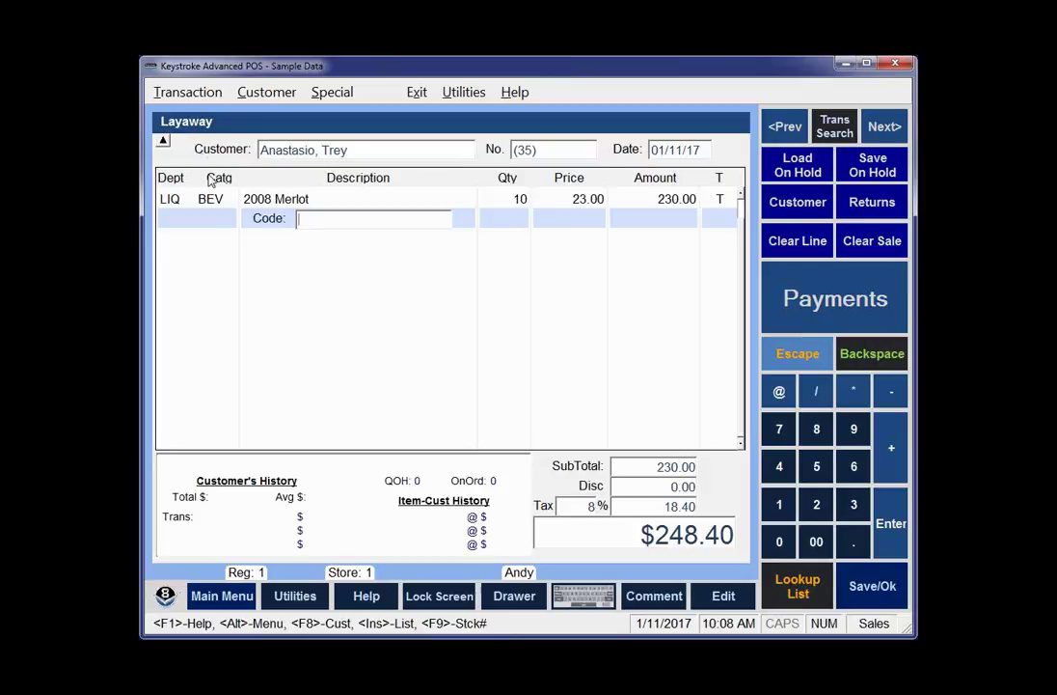
Take a $50 cash deposit on layaway 35, leaving $198.40 due, and save it.
key(Return)
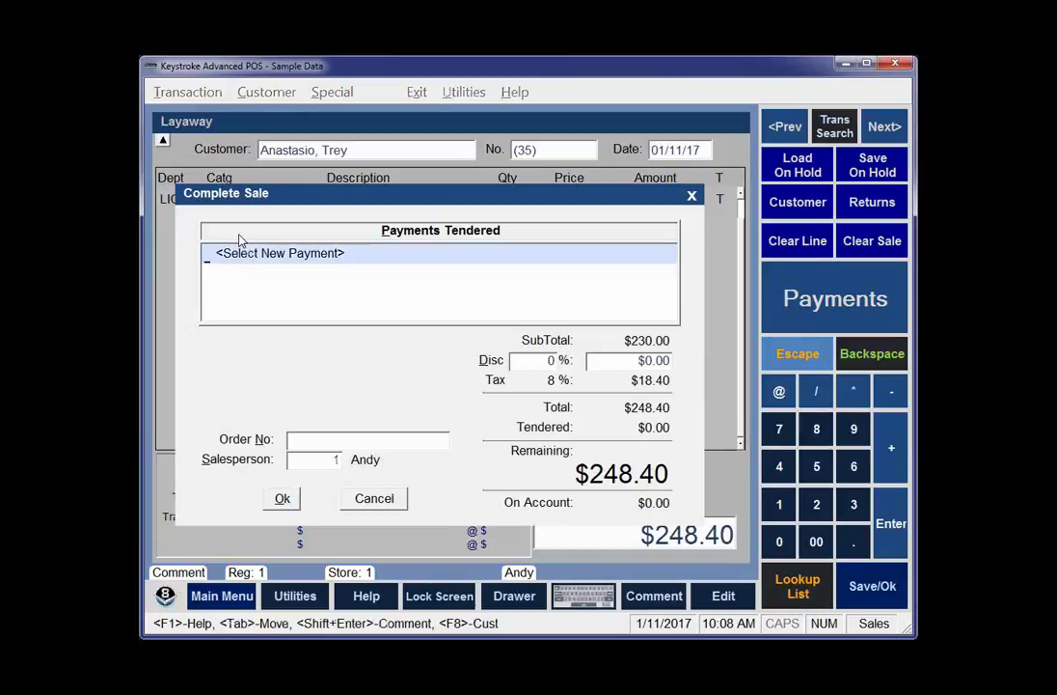
key(Return)
key(Return)
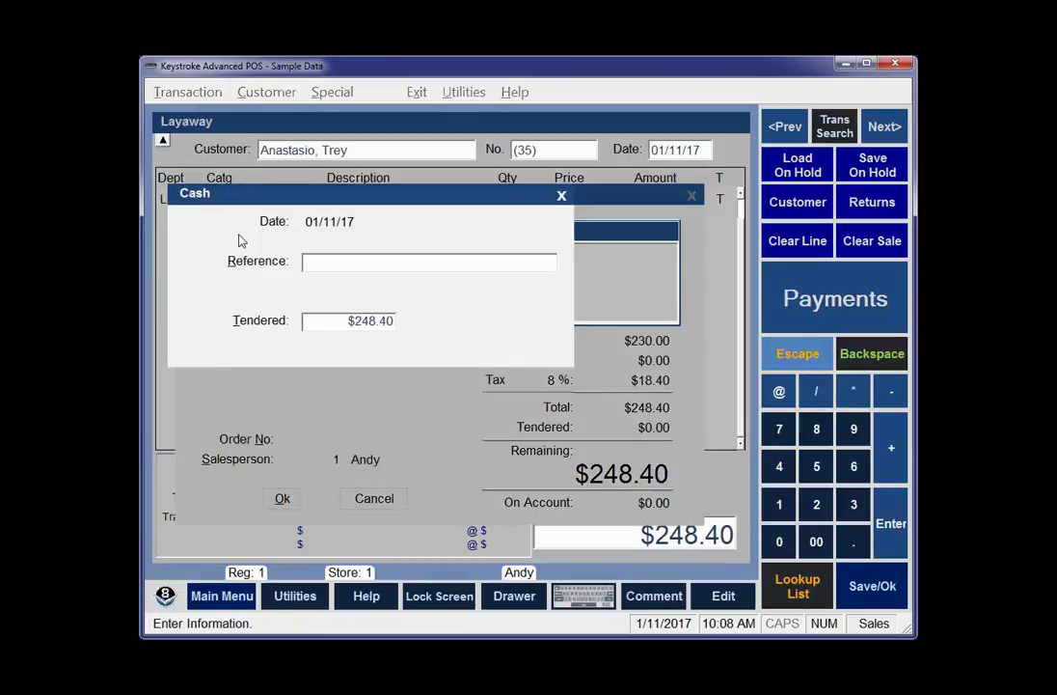
text(50)
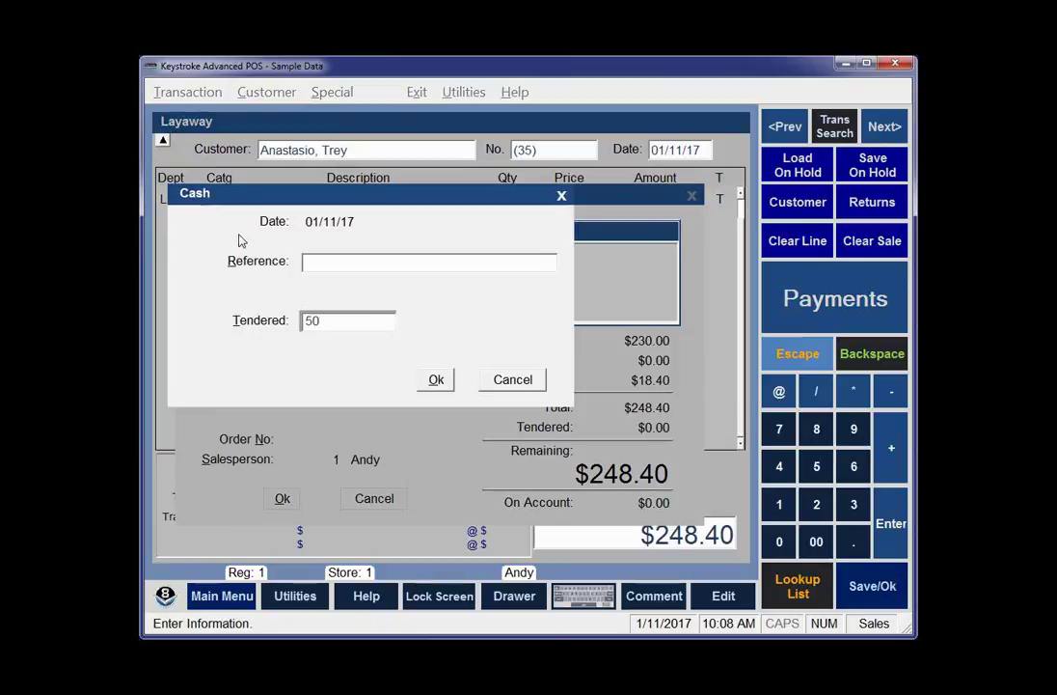
key(Return)
key(Return)
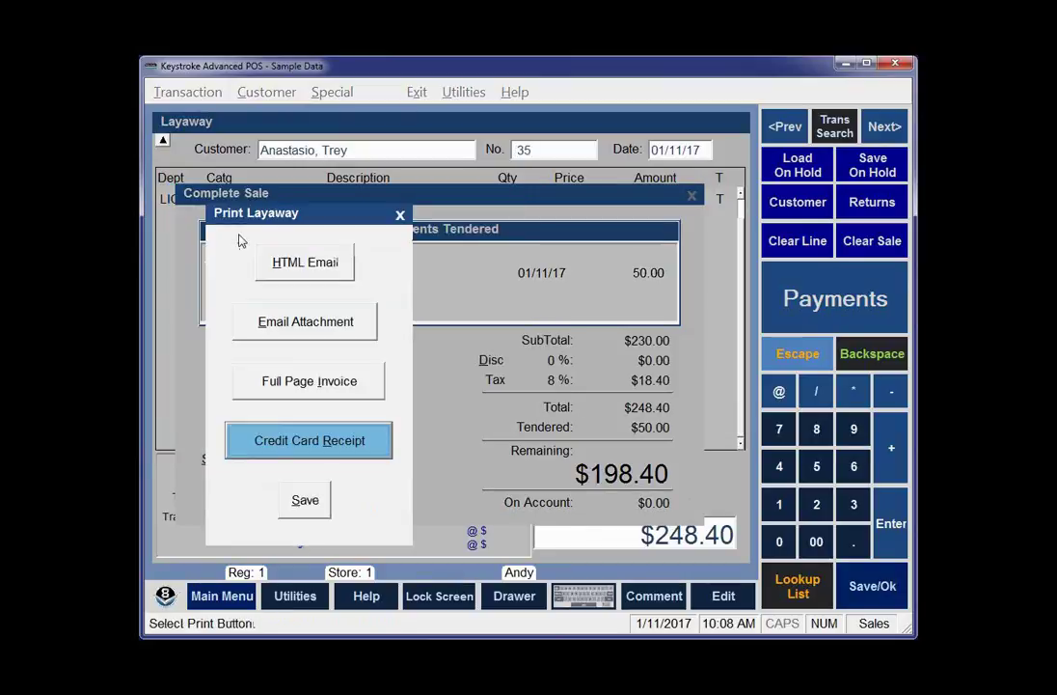
key(Tab)
key(Return)
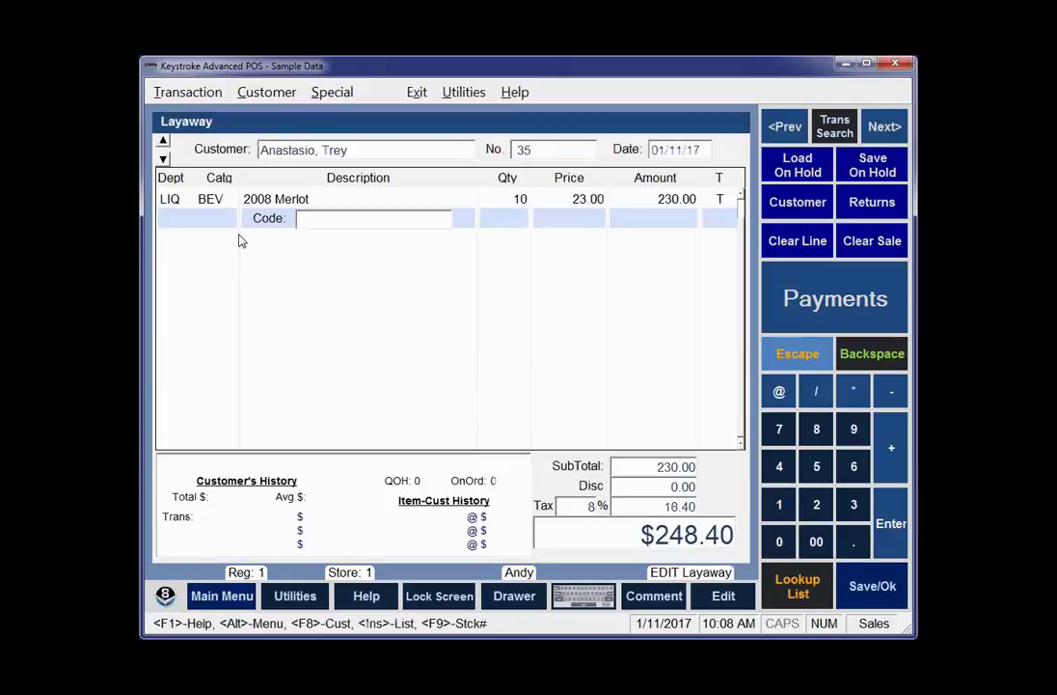
key(Up)
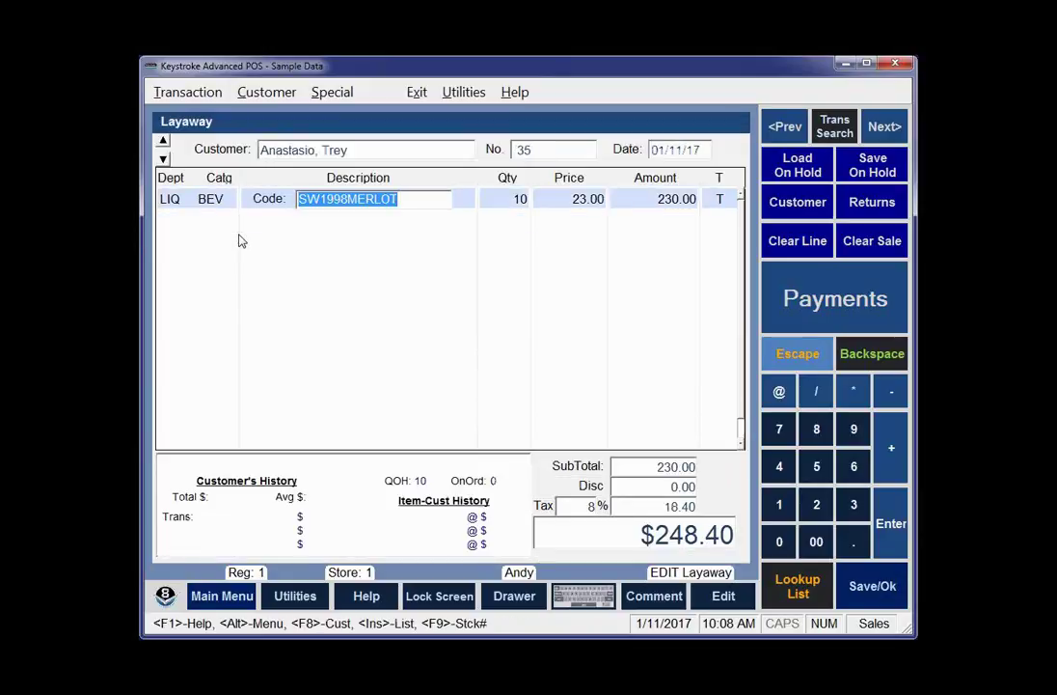
key(ctrl+d)
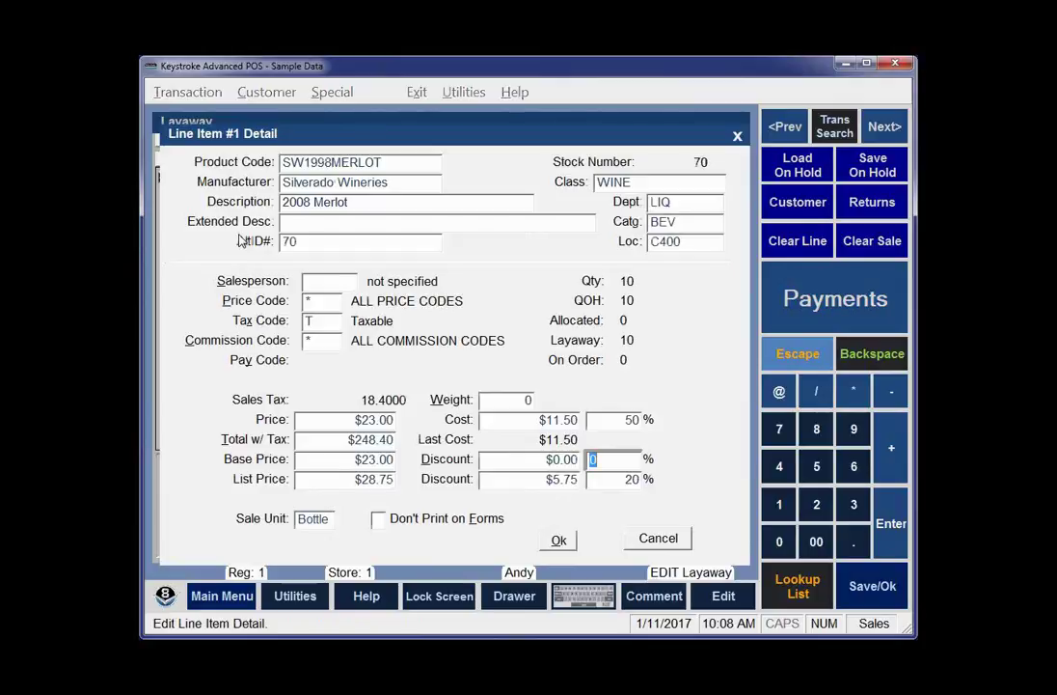
key(ctrl+i)
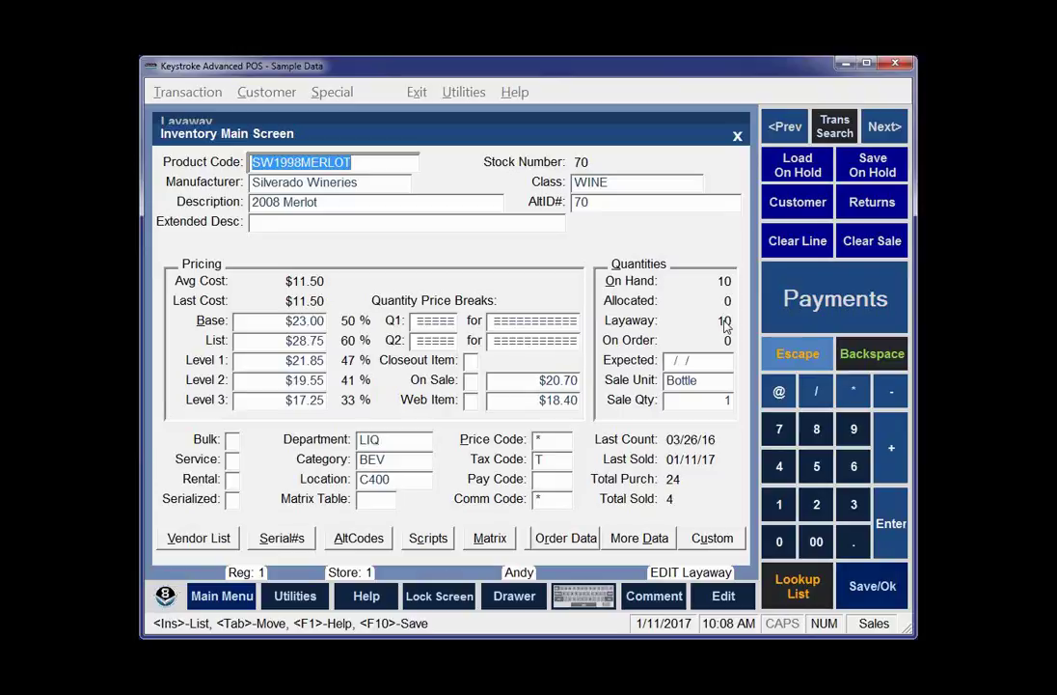
key(Escape)
key(Escape)
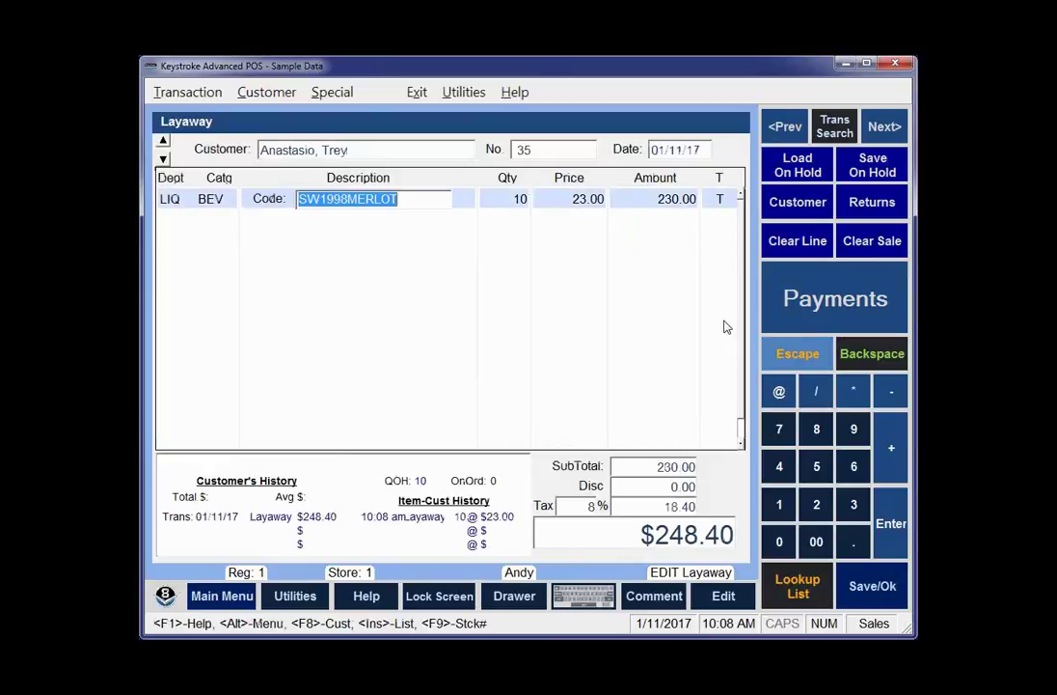
Pay the remaining $198.40 in cash and save layaway 35 as a completed invoice.
key(Return)
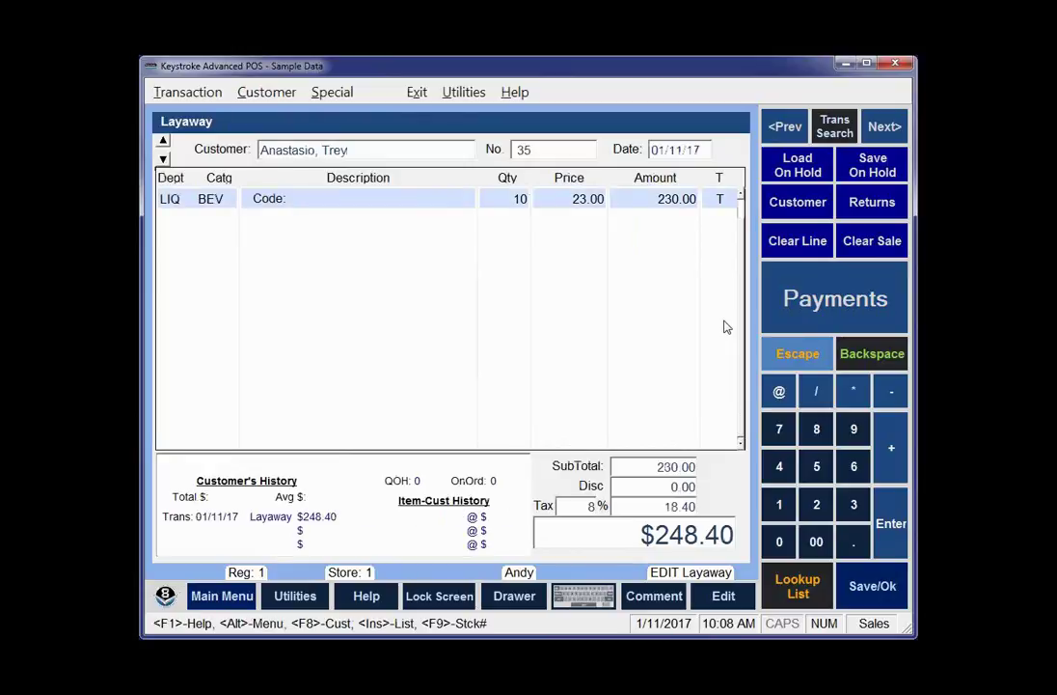
key(Return)
key(Tab)
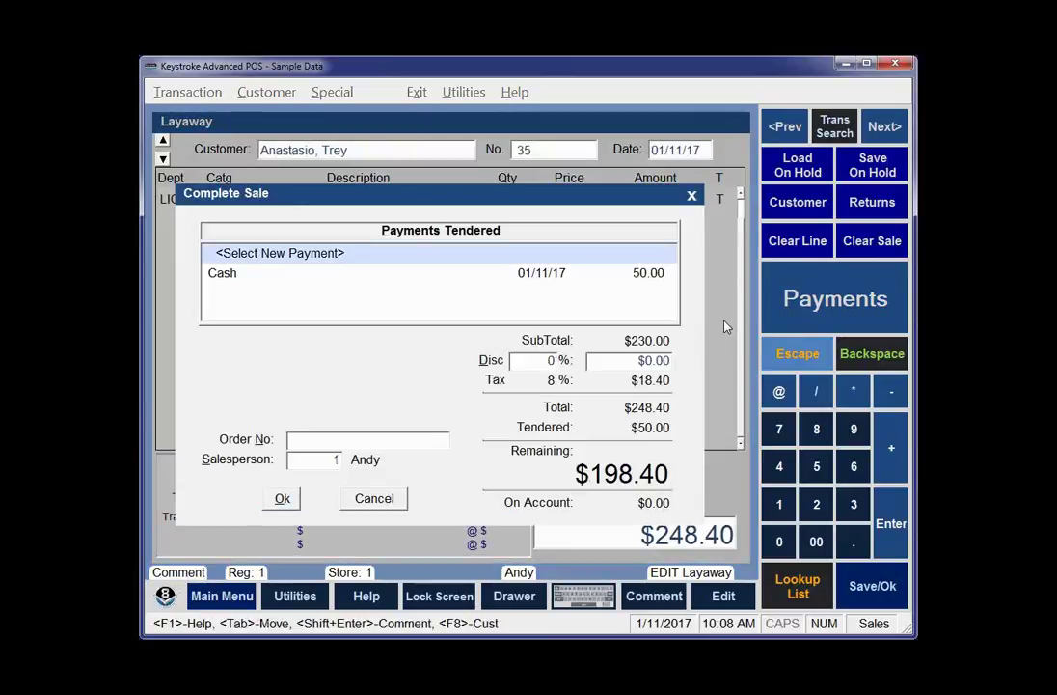
key(Return)
key(Return)
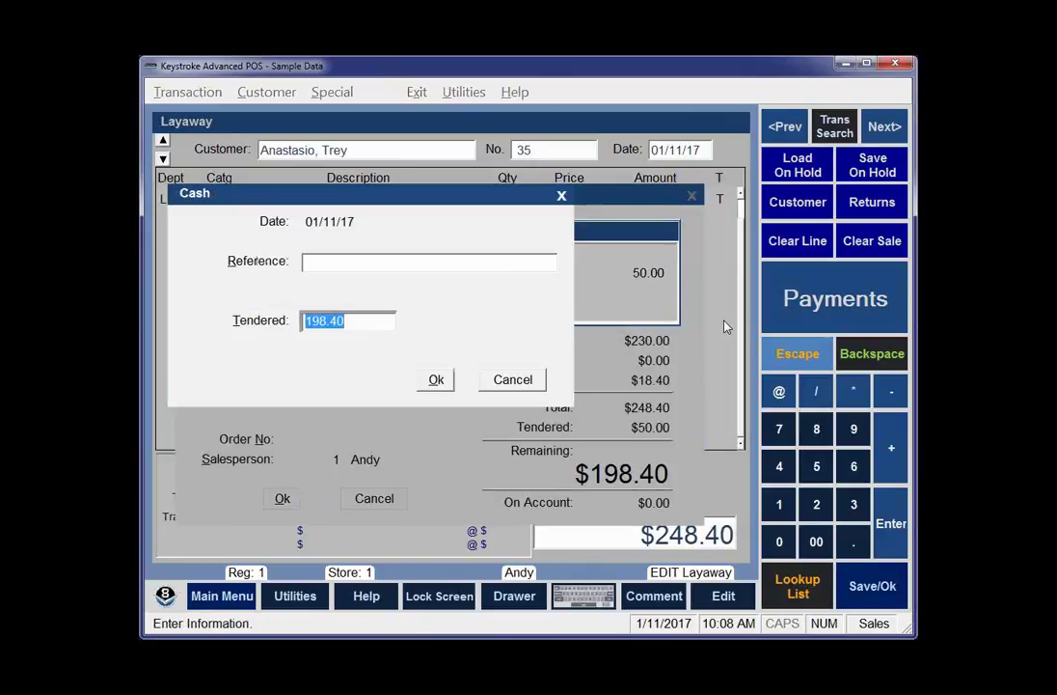
key(Return)
key(Return)
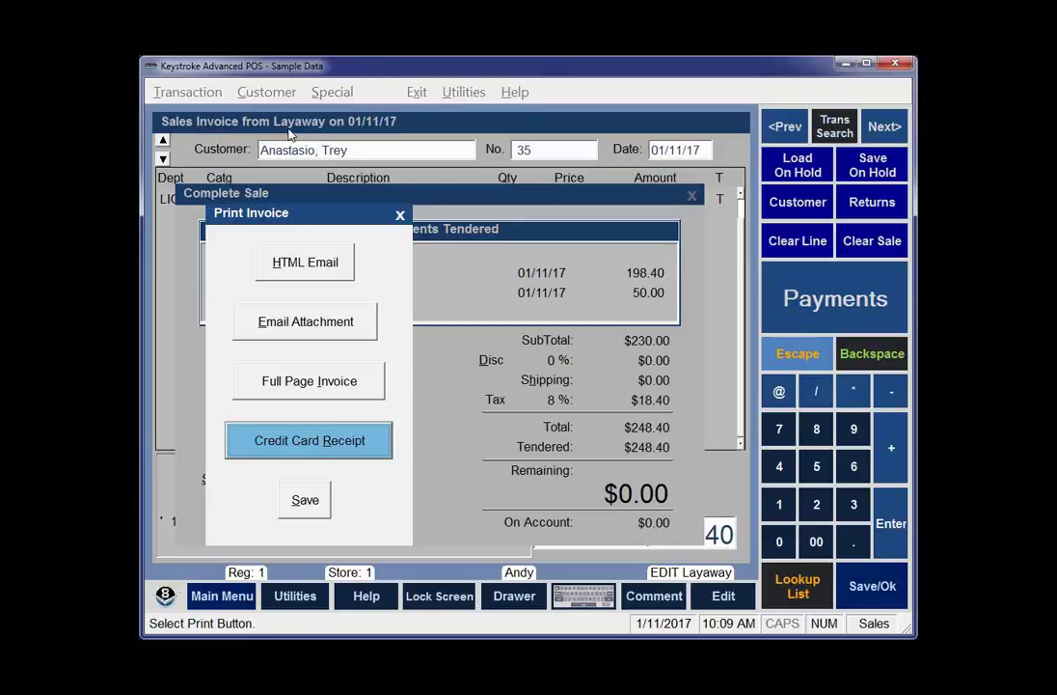
key(Tab)
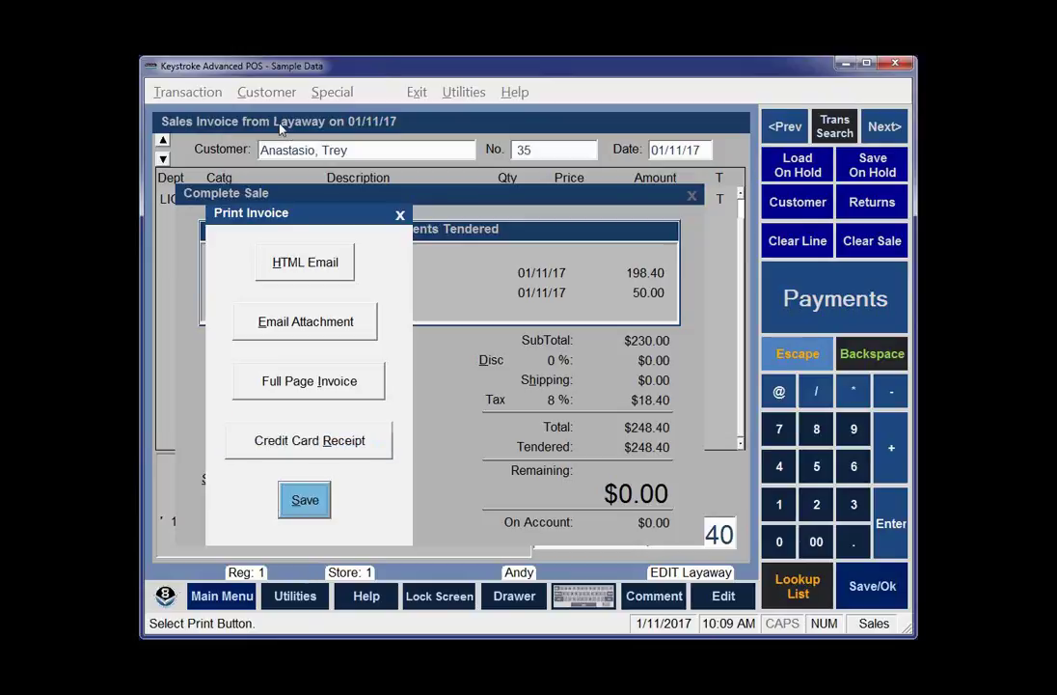
key(Return)
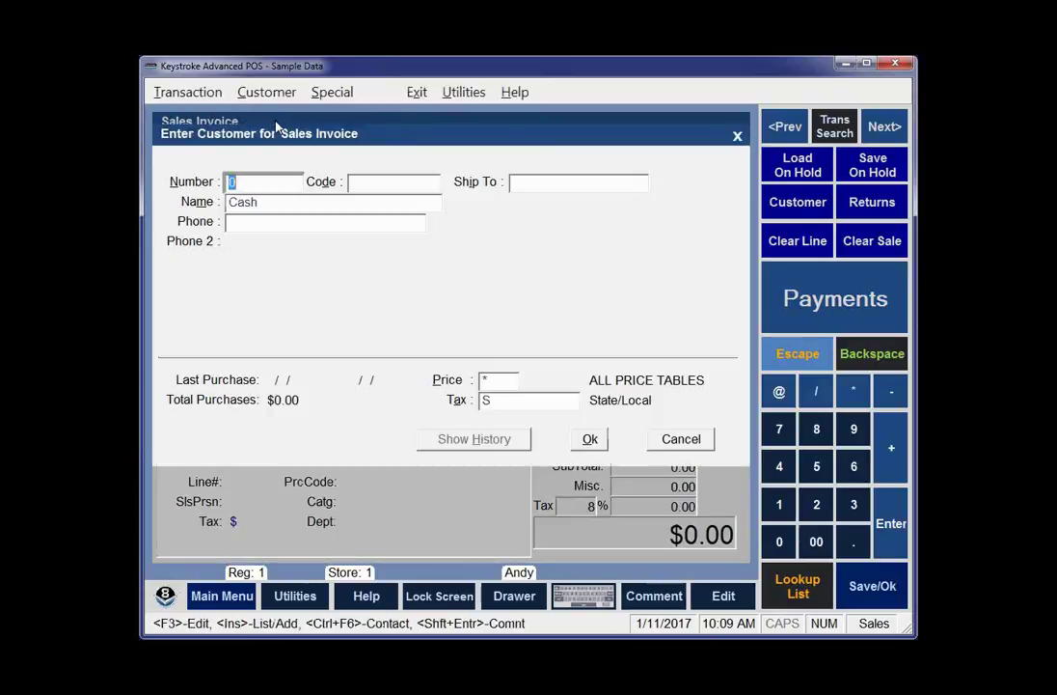
Look up the layaway by number, dismiss the no-records message, and load invoice 35.
click(193, 95)
mouse_move(236, 177)
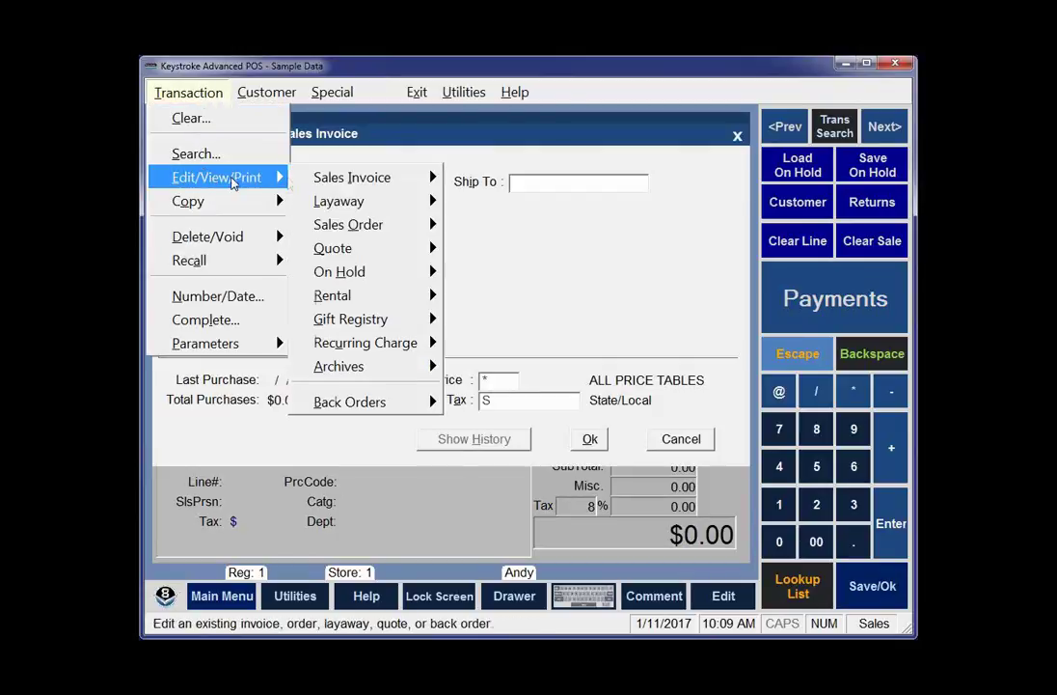
mouse_move(345, 202)
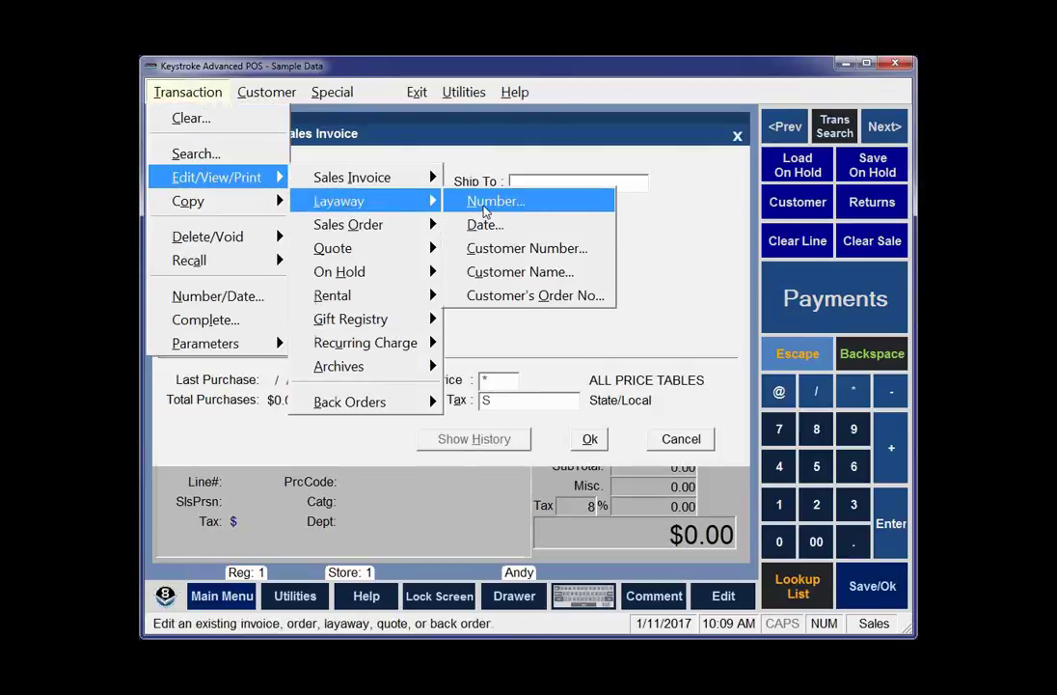
click(487, 199)
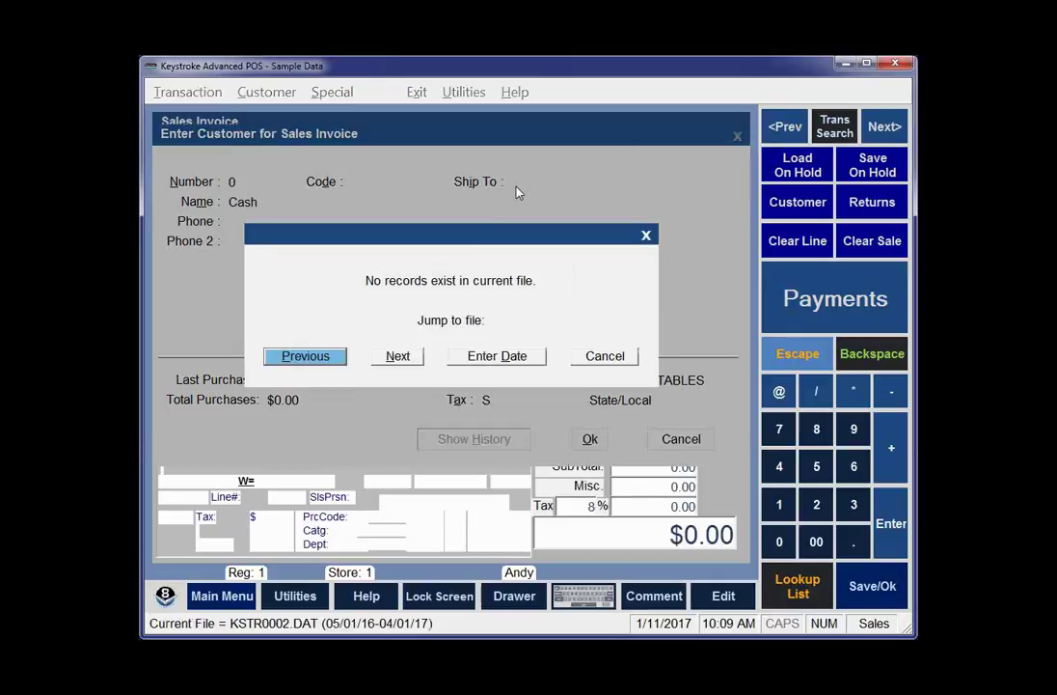
click(605, 356)
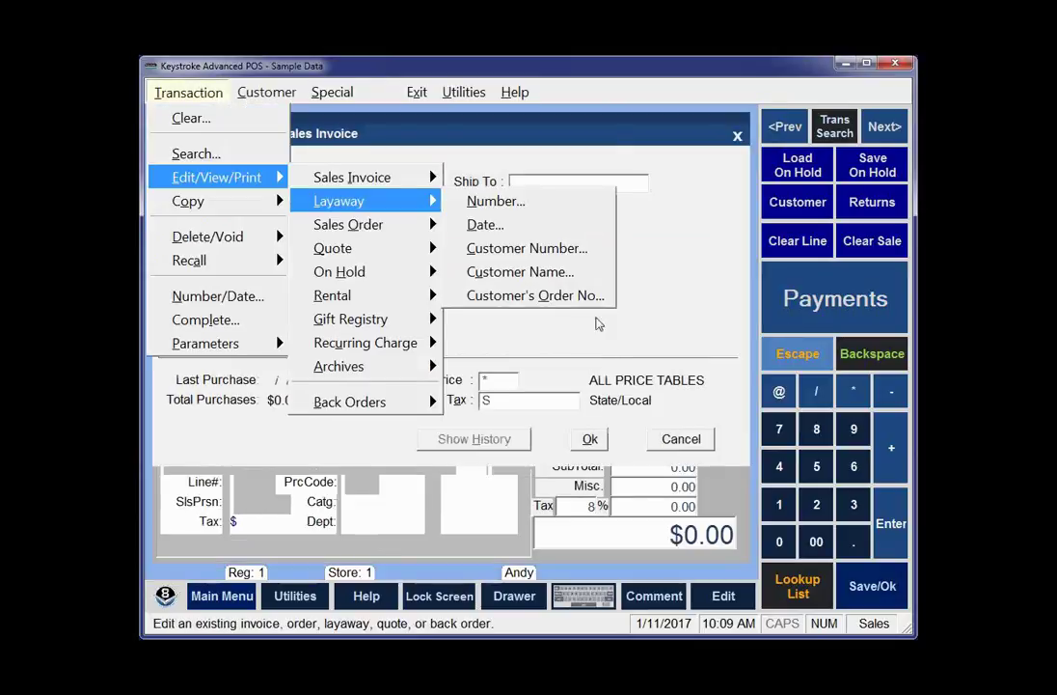
key(Escape)
key(Escape)
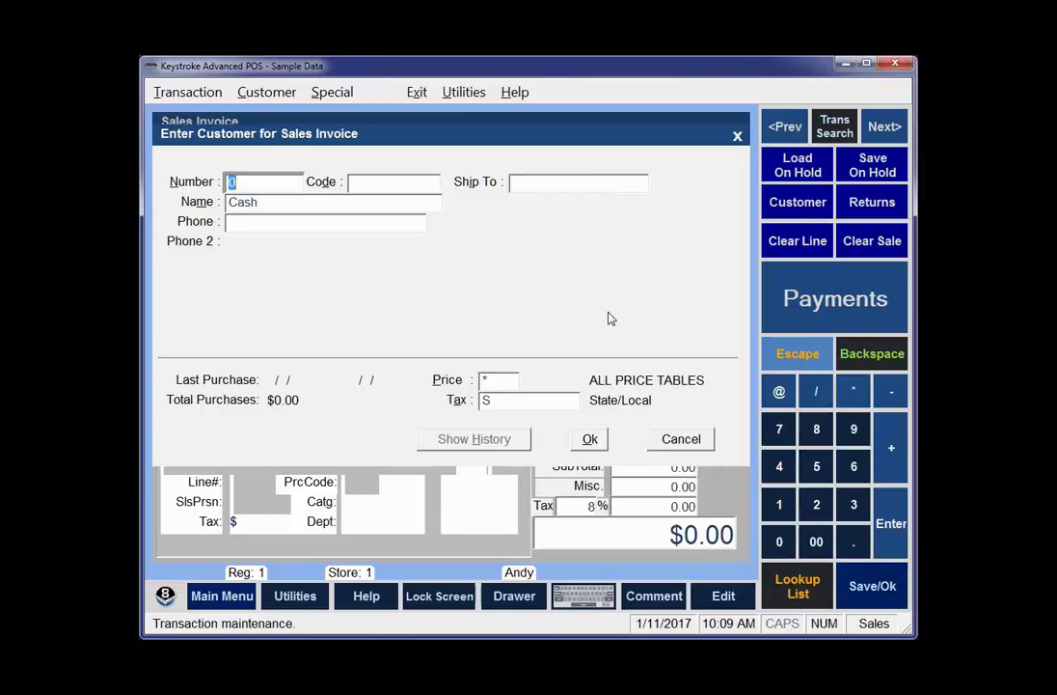
key(Return)
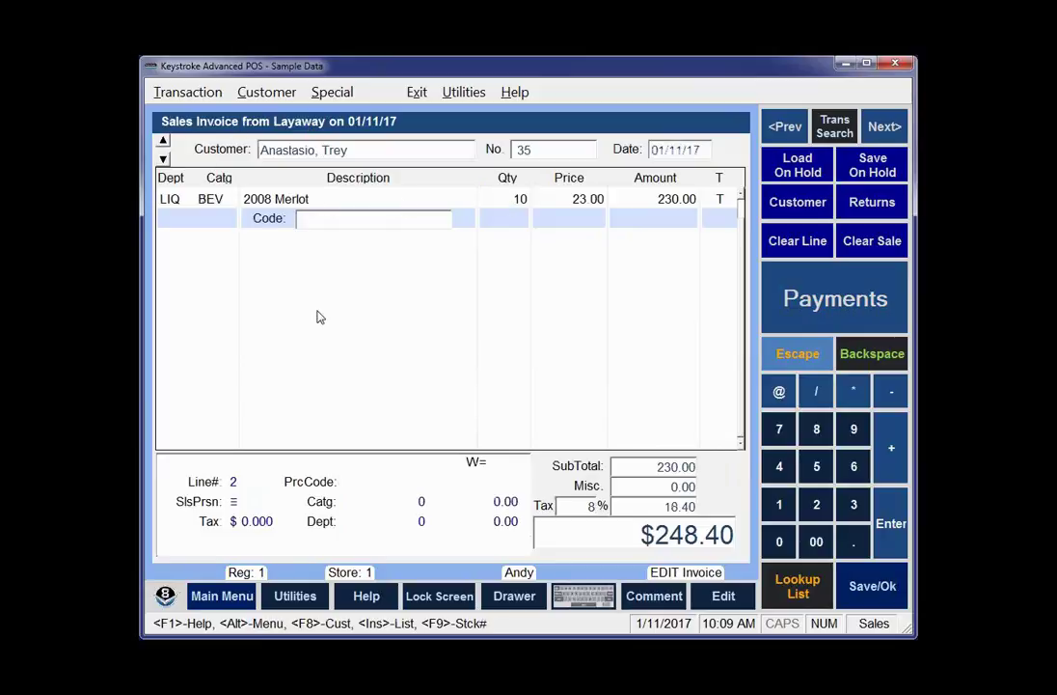
Review the 2008 Merlot line's inventory record on invoice 35.
key(Up)
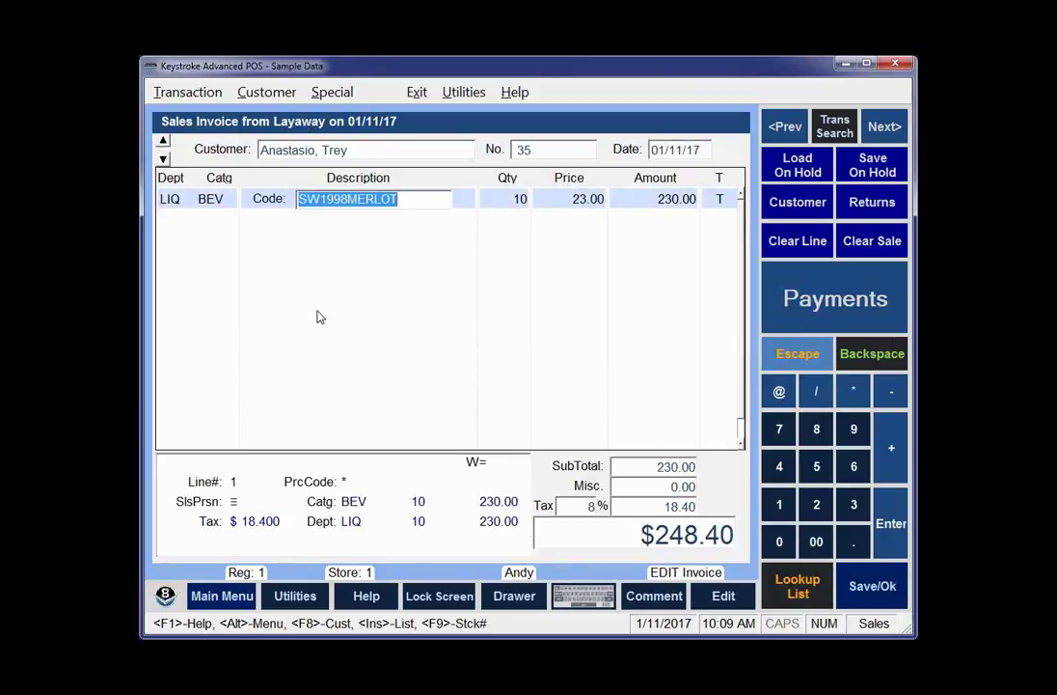
key(Return)
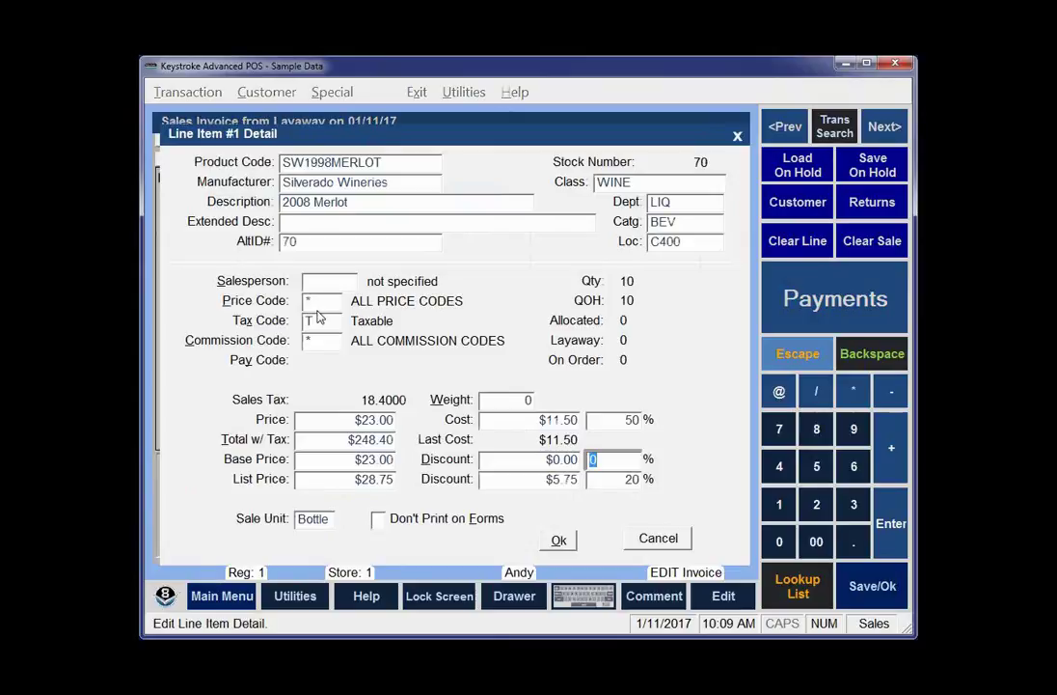
key(F2)
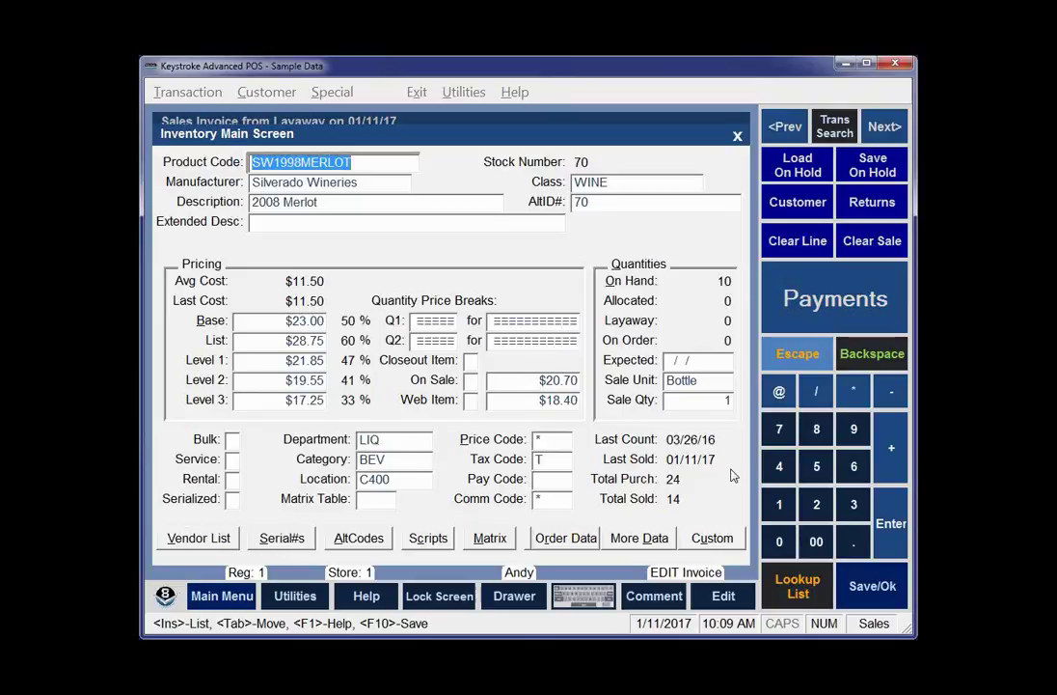
key(Escape)
key(Escape)
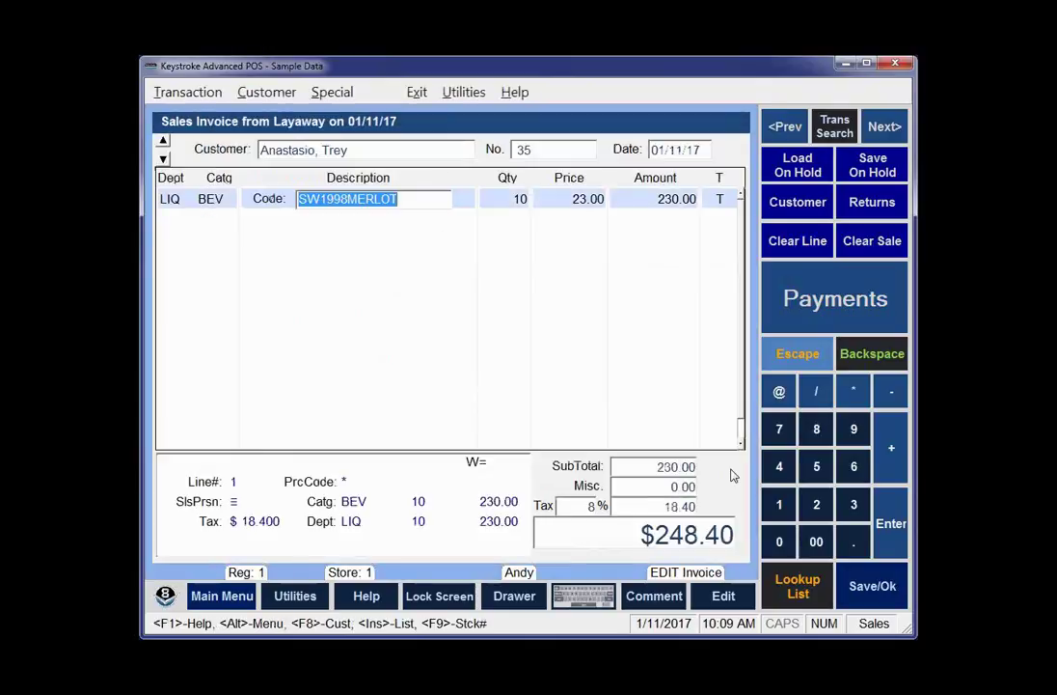
Clear invoice 35 from the screen and confirm discarding it.
key(alt)
key(Down)
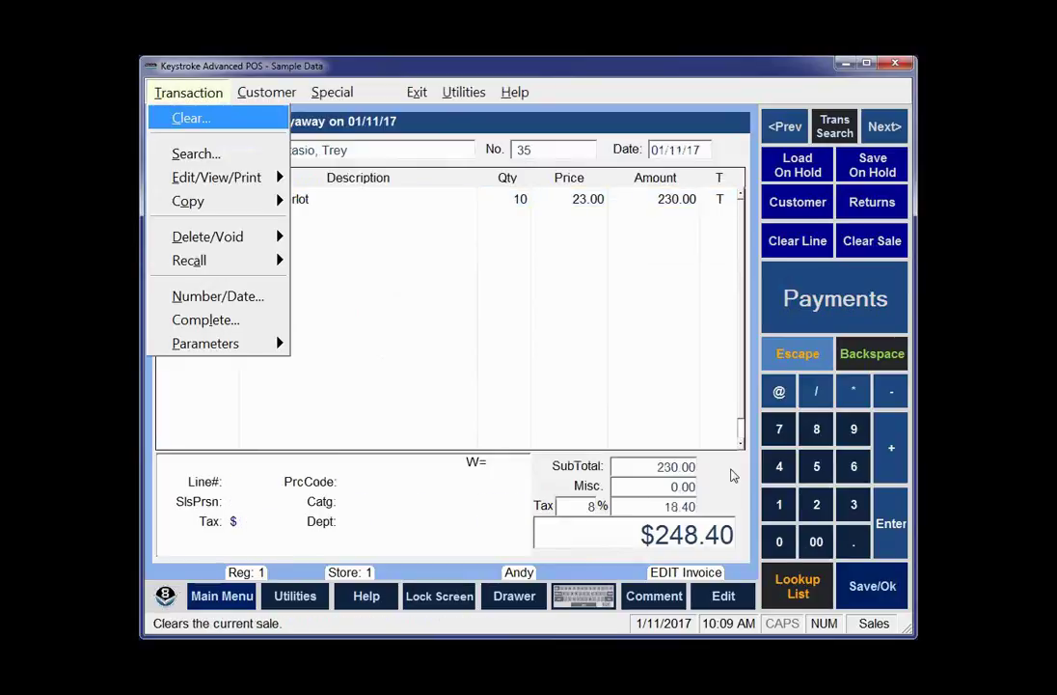
key(Return)
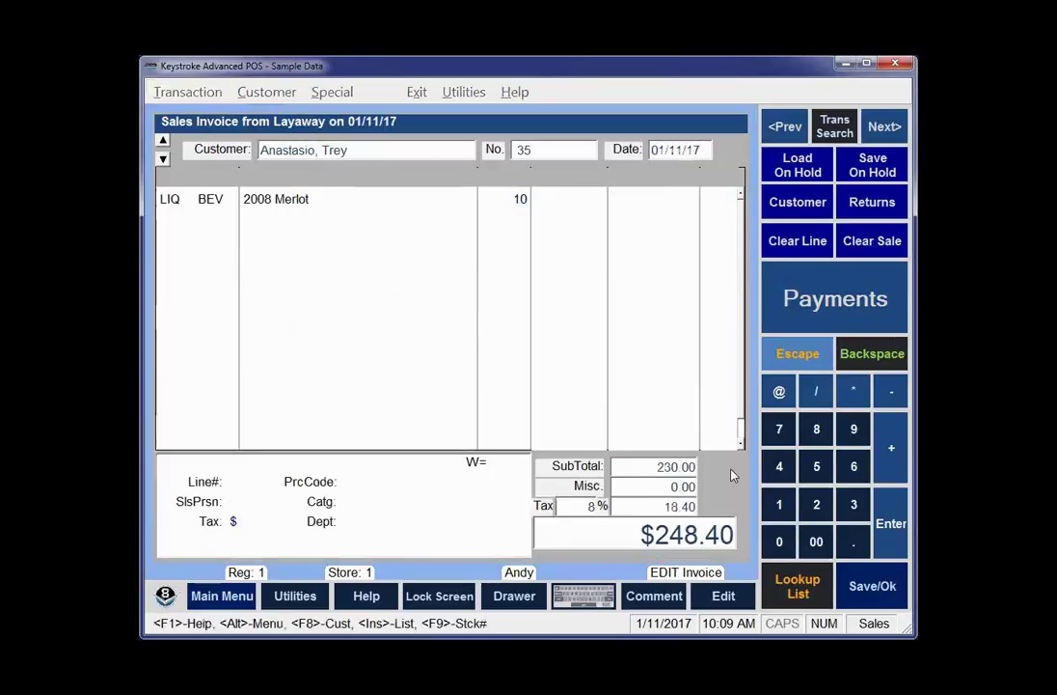
key(Return)
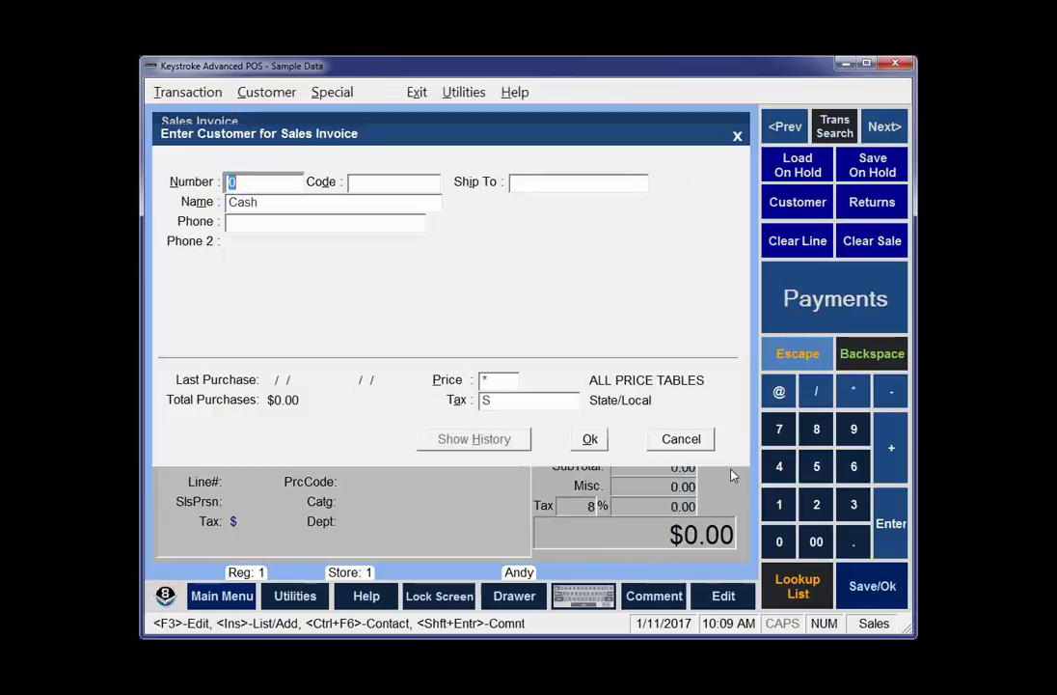
Start a sales order for customer 4 and add the 2007 Chardonnay.
text(4)
key(Return)
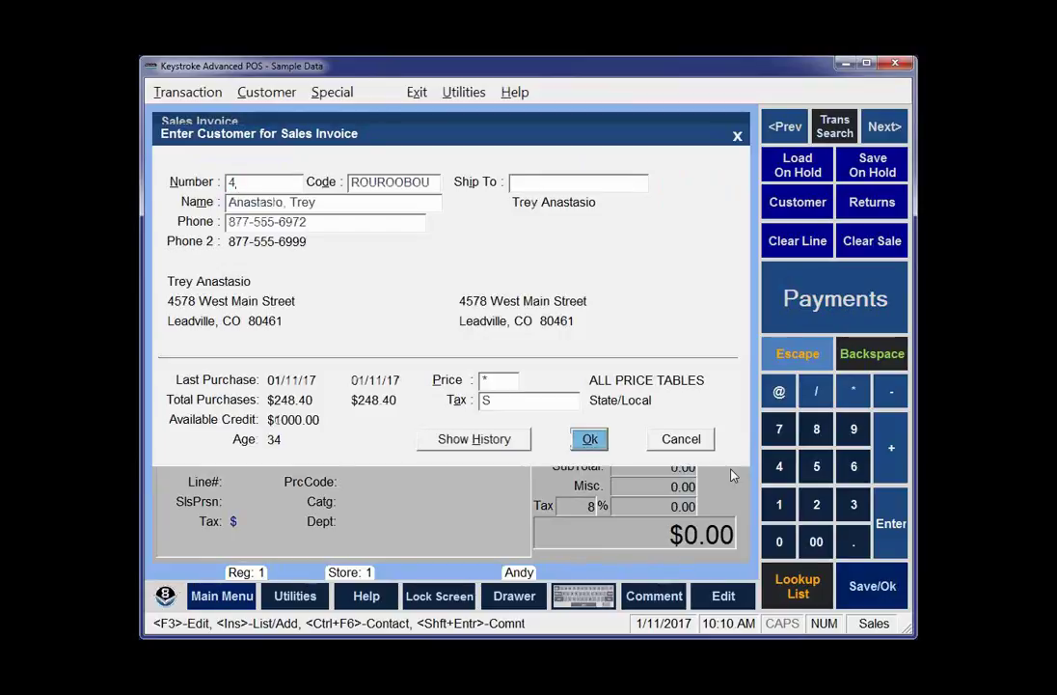
key(Return)
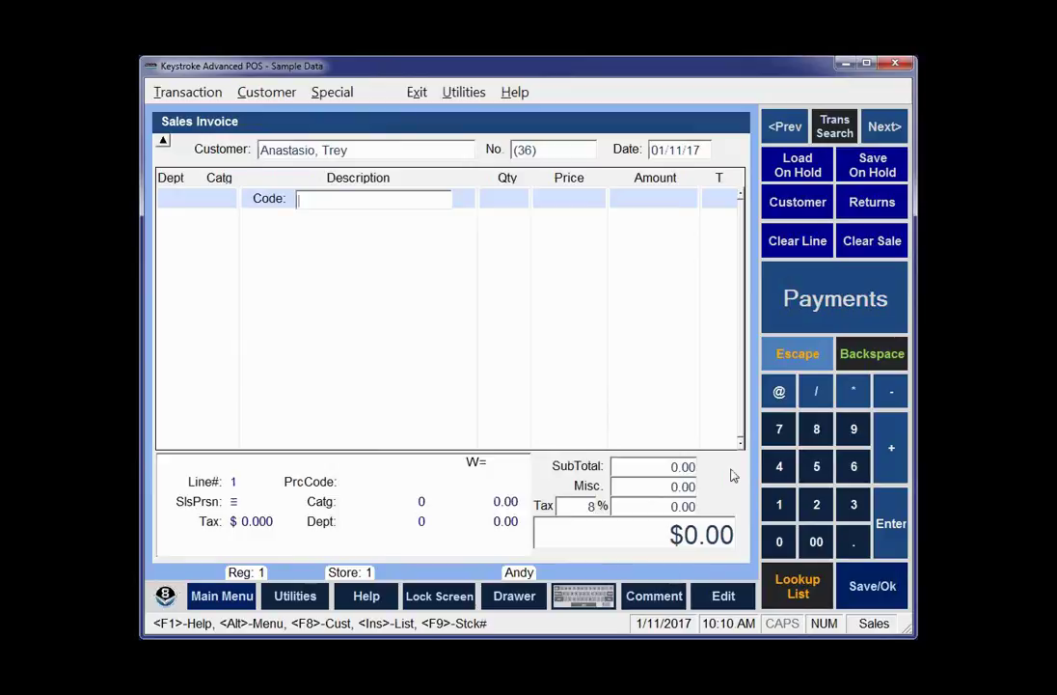
key(ctrl+o)
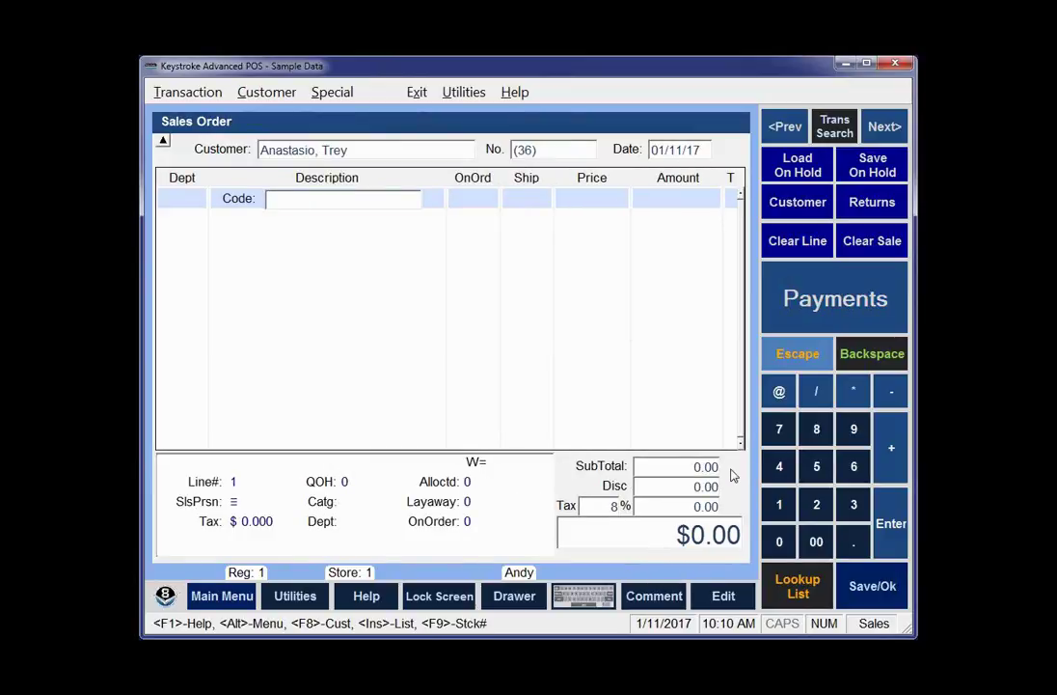
key(Insert)
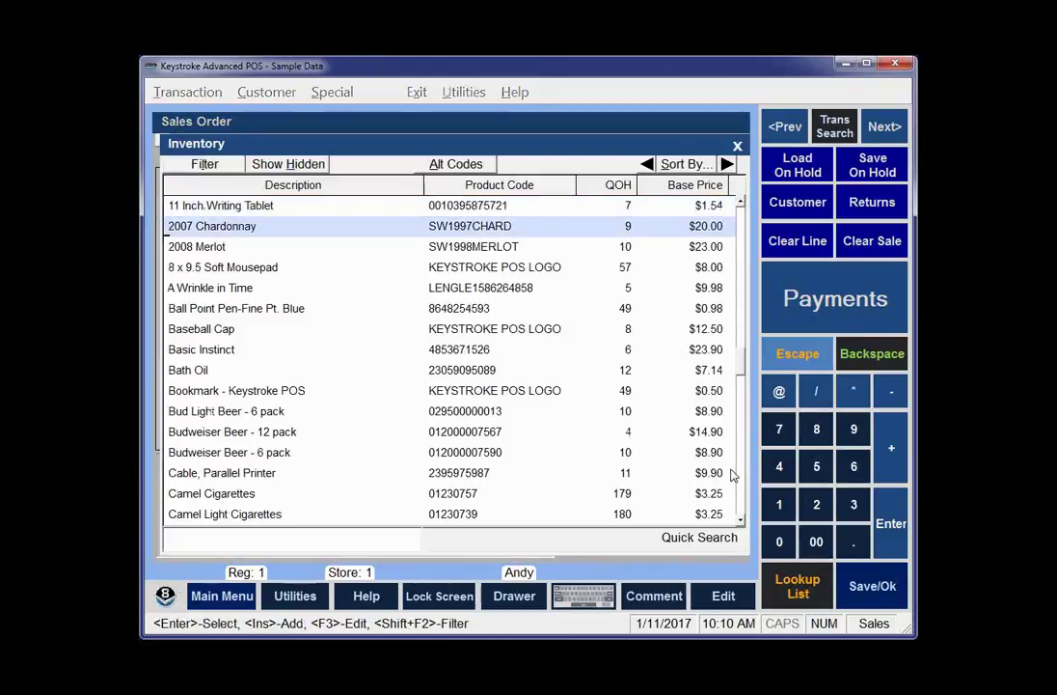
key(Return)
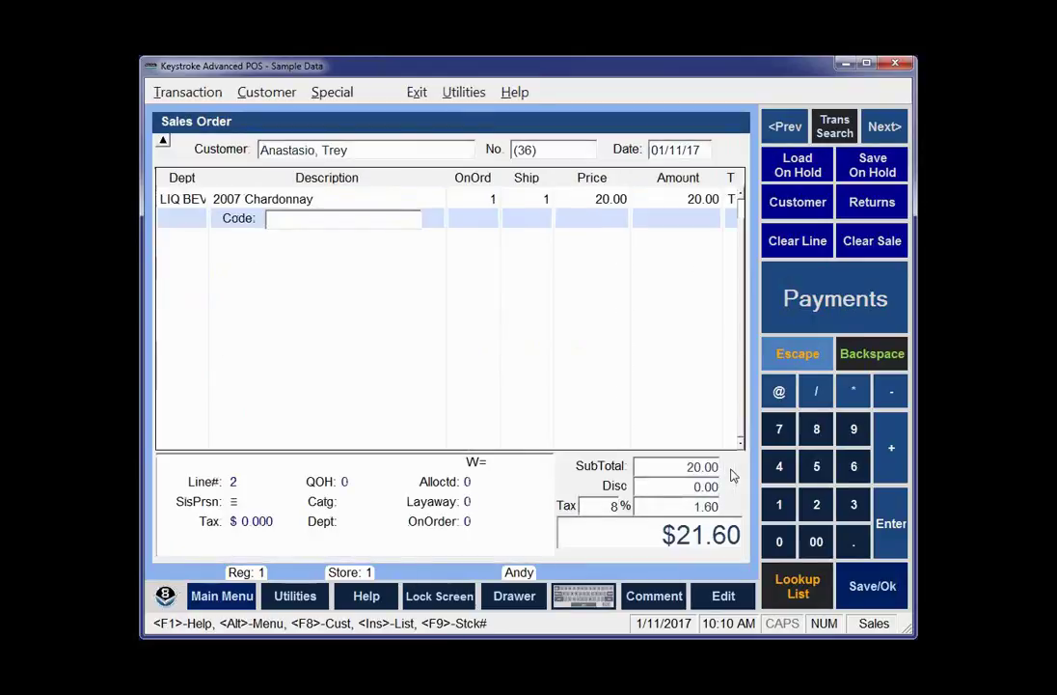
Add the 8 x 9.5 Soft Mousepad; order 5 Chardonnay and 20 mousepads, none shipped.
key(Insert)
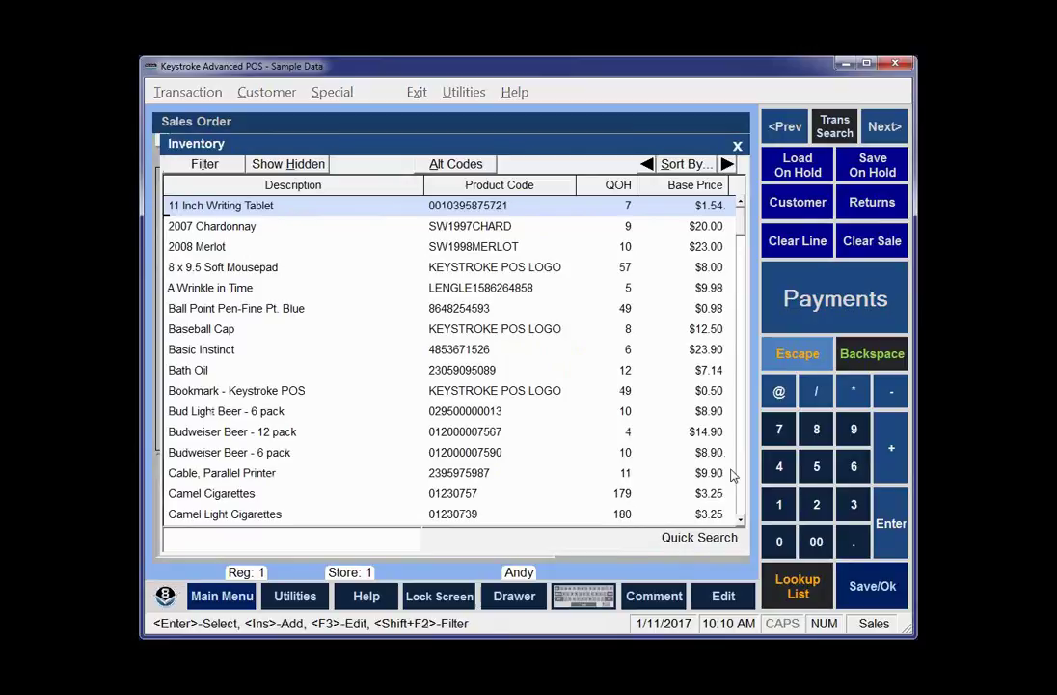
key(Down)
key(Down)
key(Down)
key(Return)
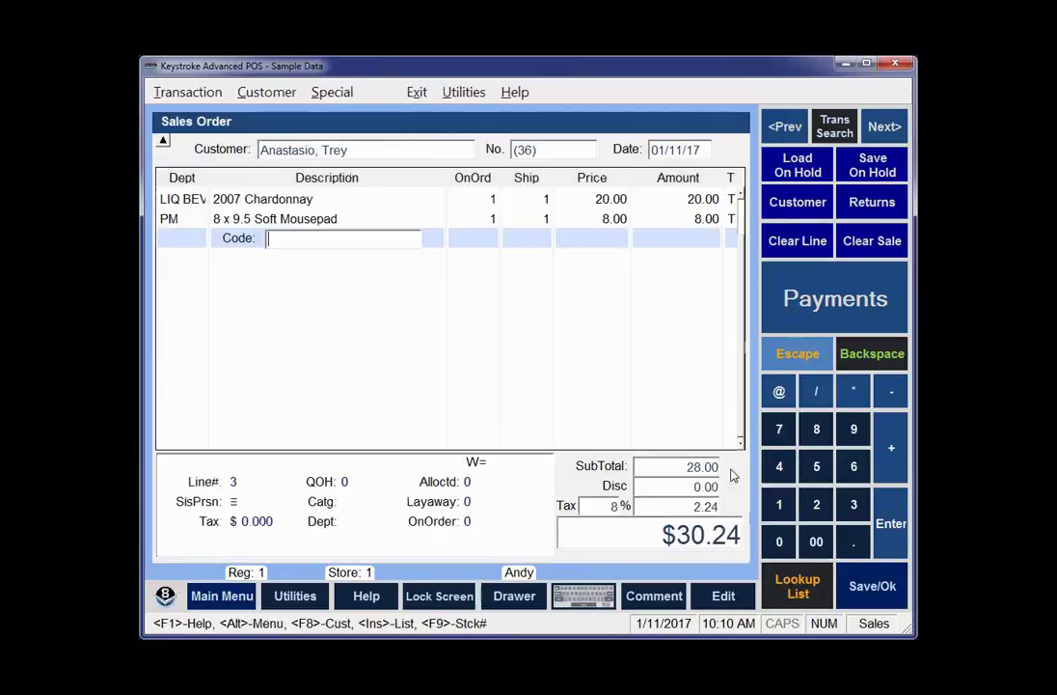
key(Up)
key(Up)
key(Return)
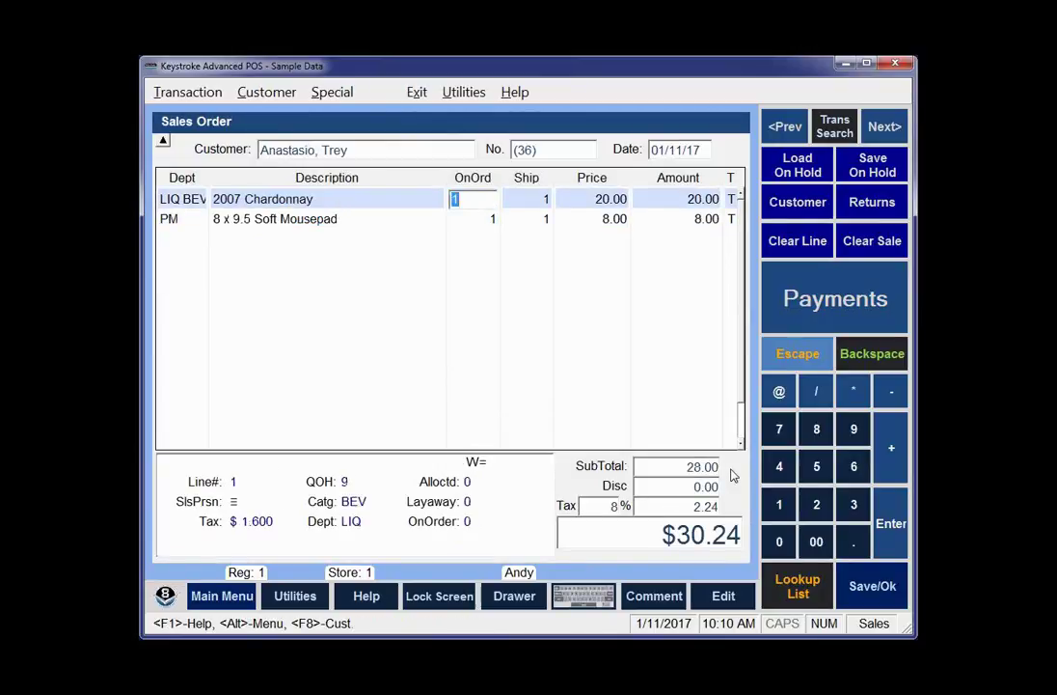
text(5)
key(Return)
key(Return)
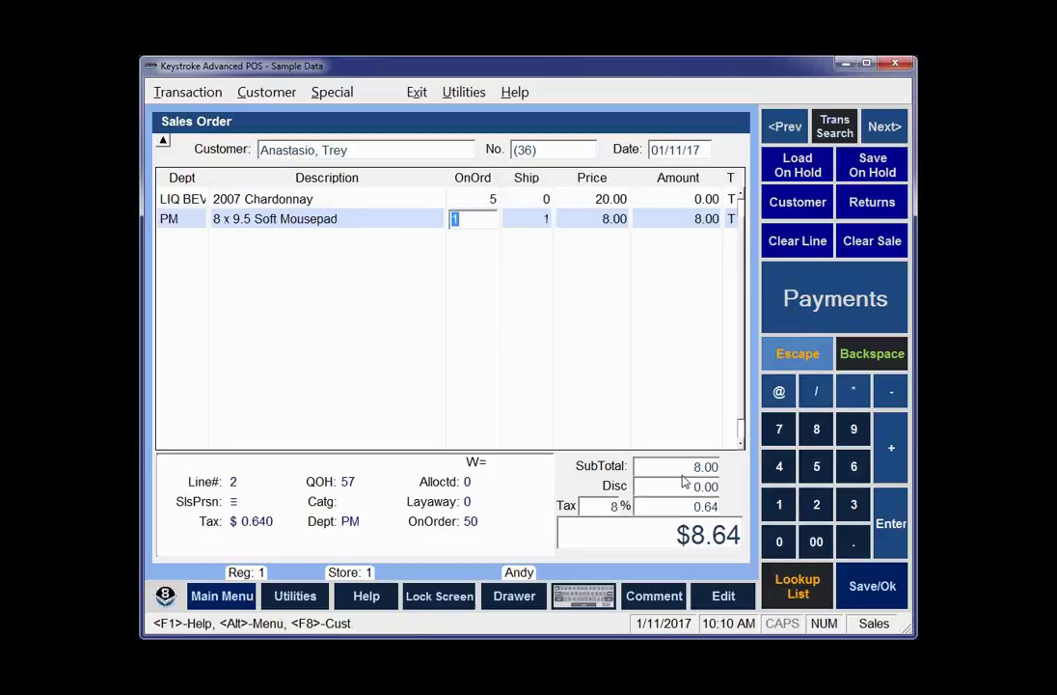
text(20)
key(Return)
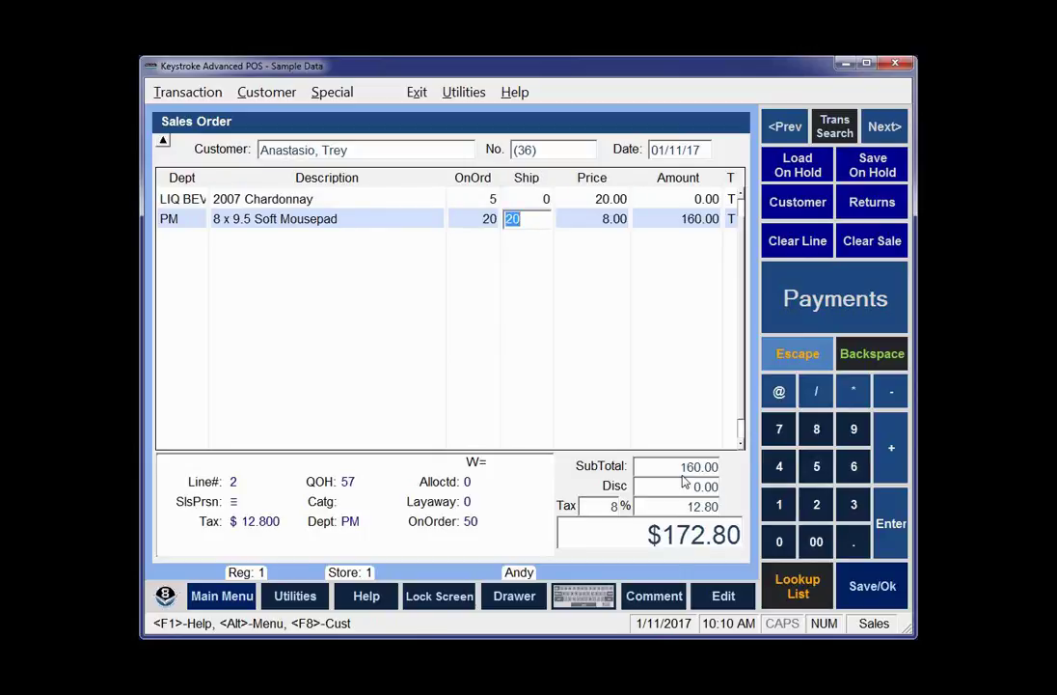
text(0)
key(Return)
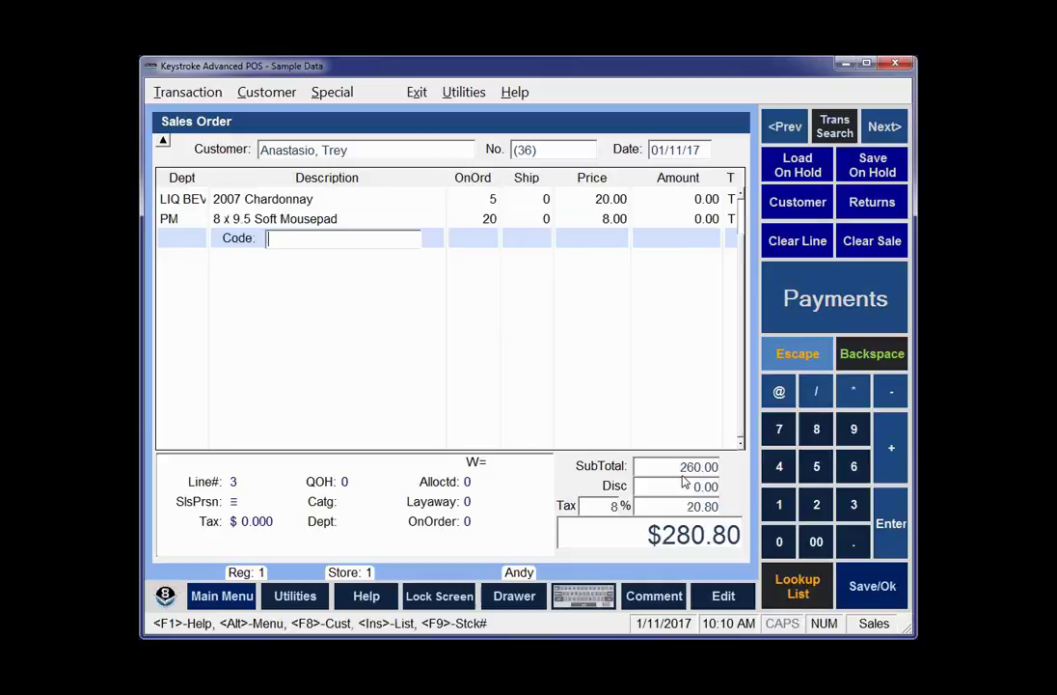
key(Up)
key(Up)
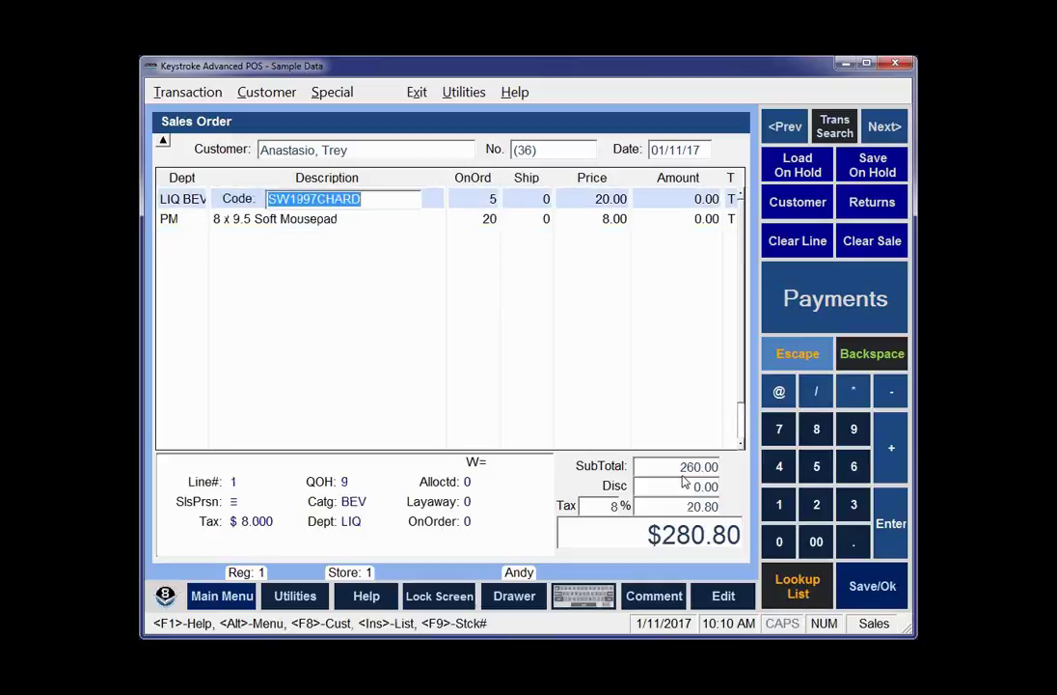
key(F2)
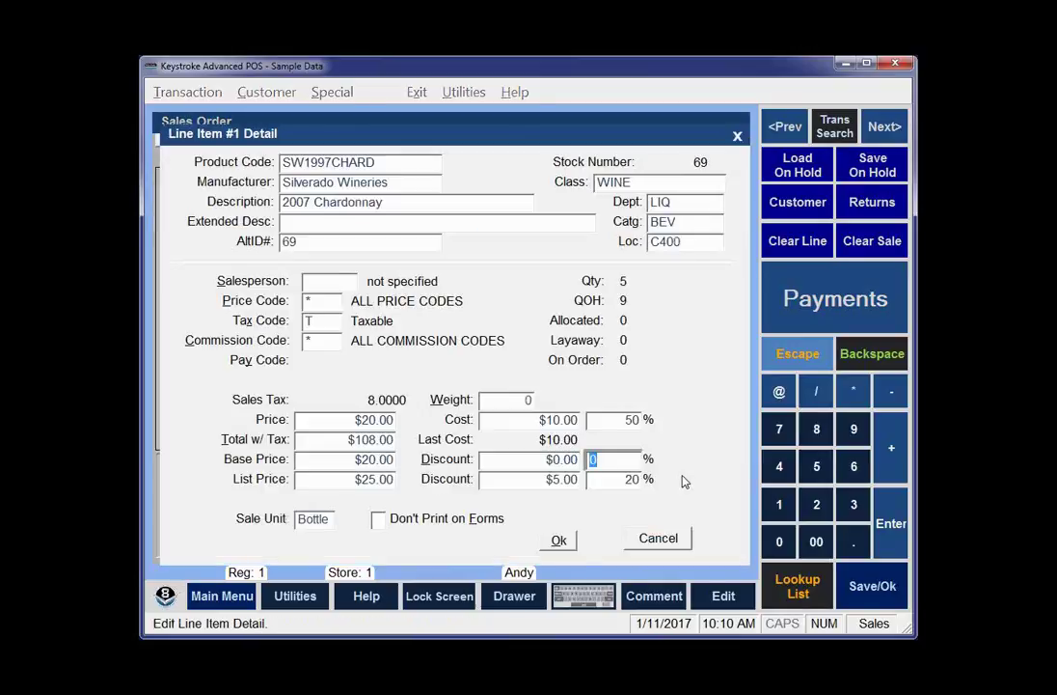
key(F2)
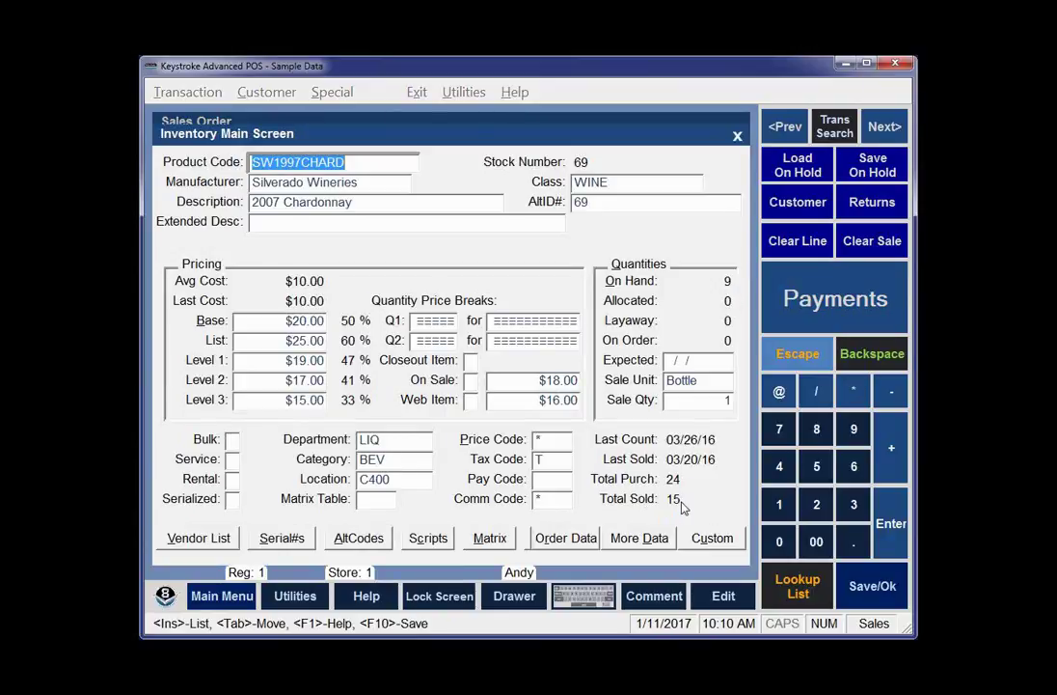
key(Escape)
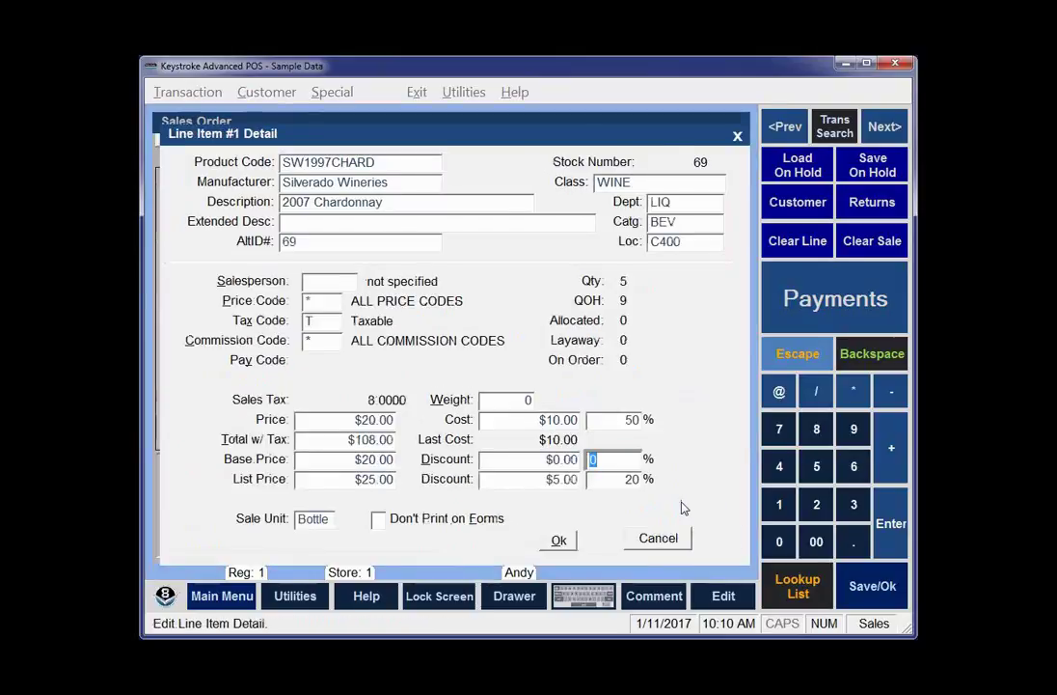
key(Escape)
key(Return)
key(Return)
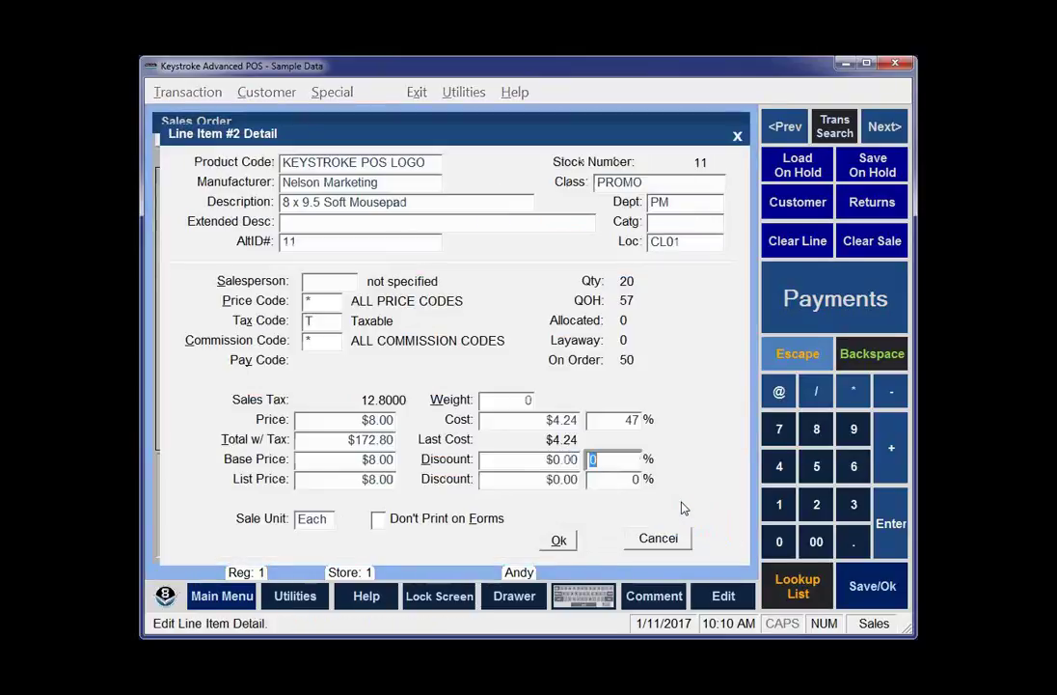
key(plus)
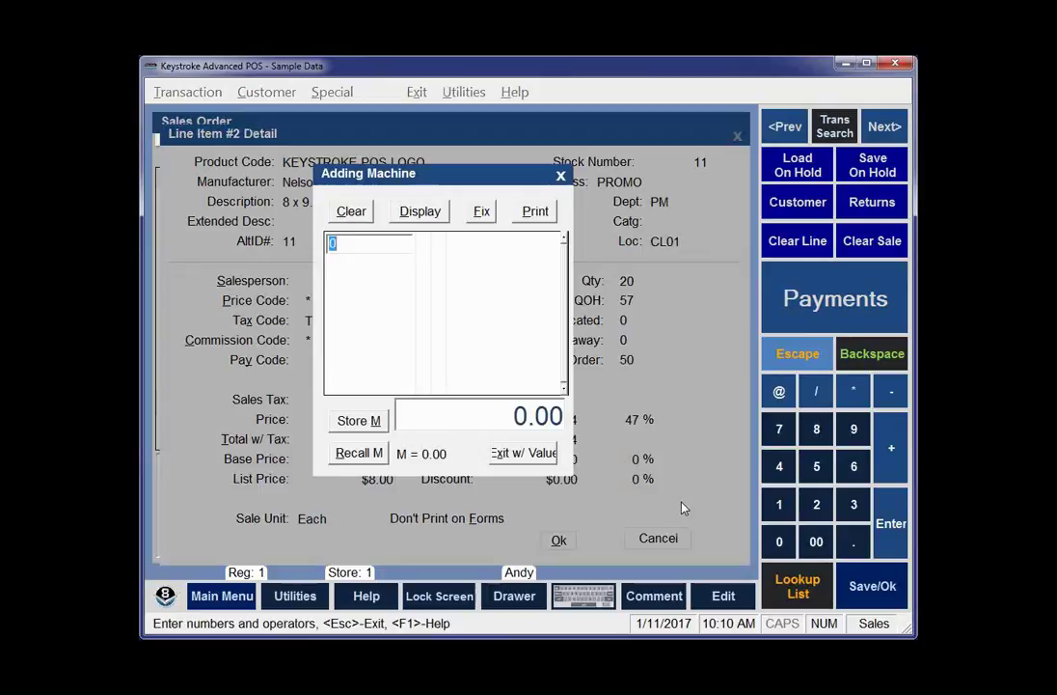
key(Escape)
key(F4)
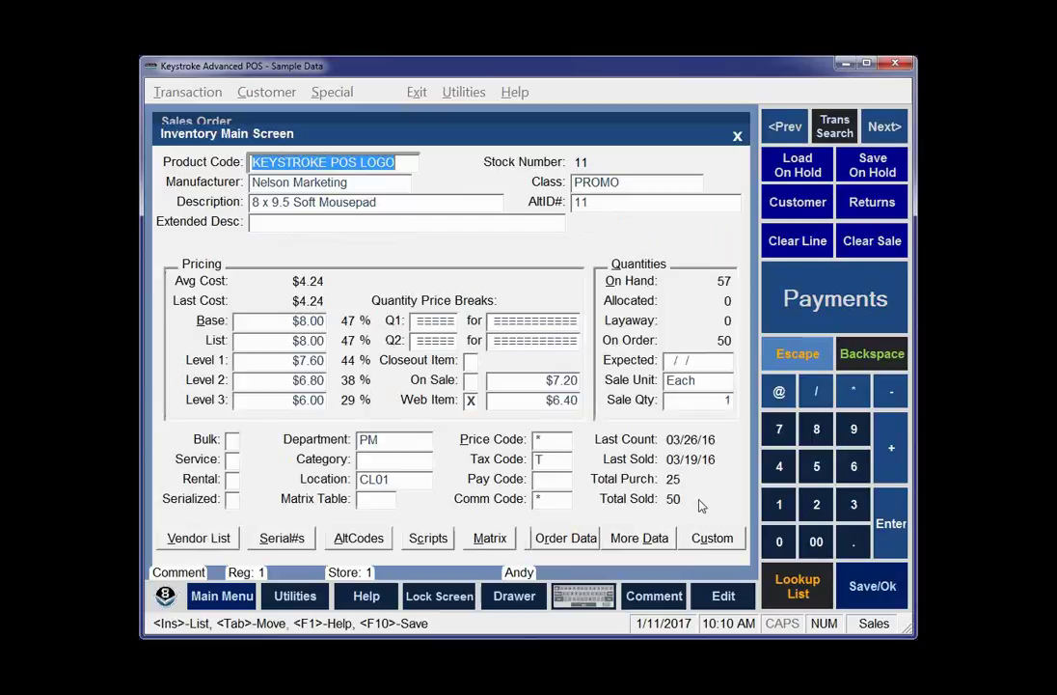
key(Escape)
key(Escape)
key(Escape)
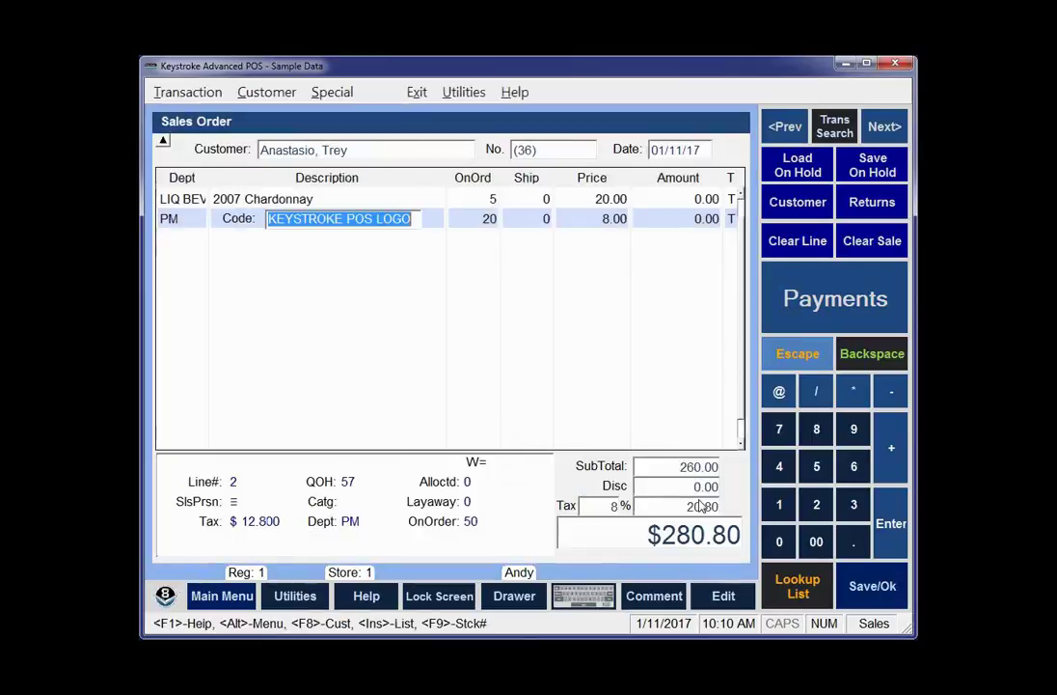
Save sales order 36, reopen it, and review the Chardonnay's inventory record.
key(F12)
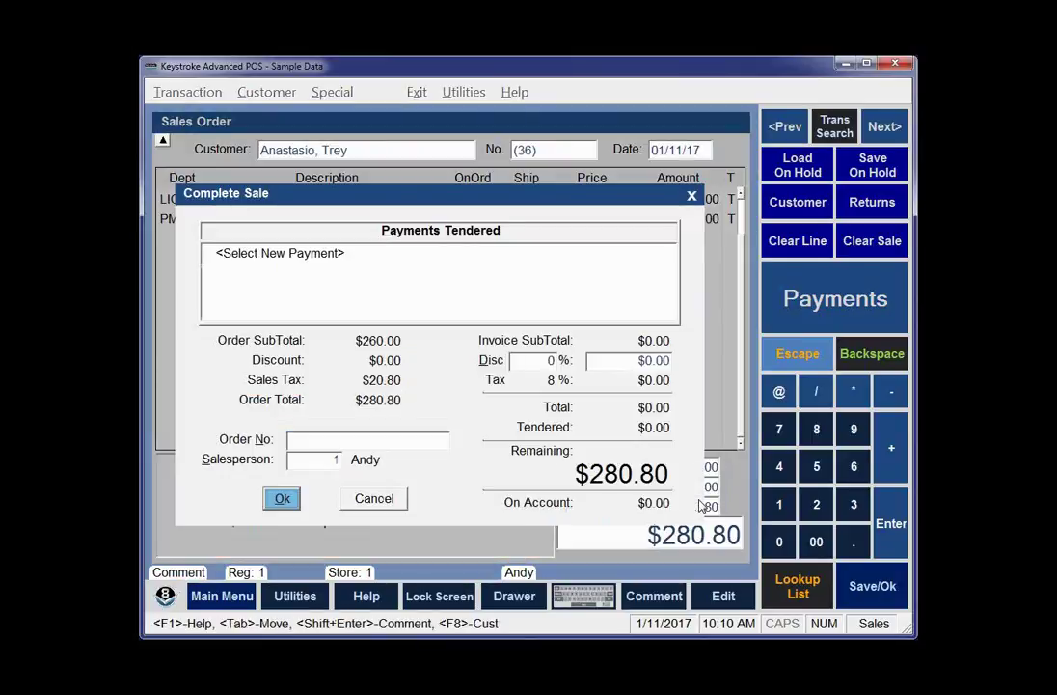
key(Return)
key(Return)
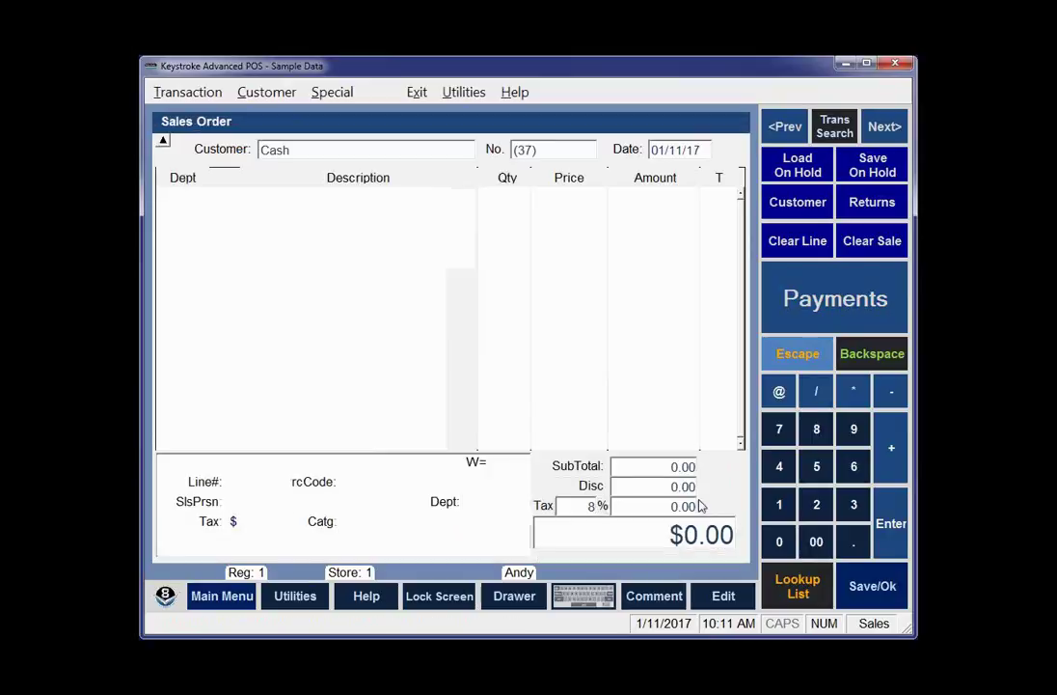
key(Up)
key(Up)
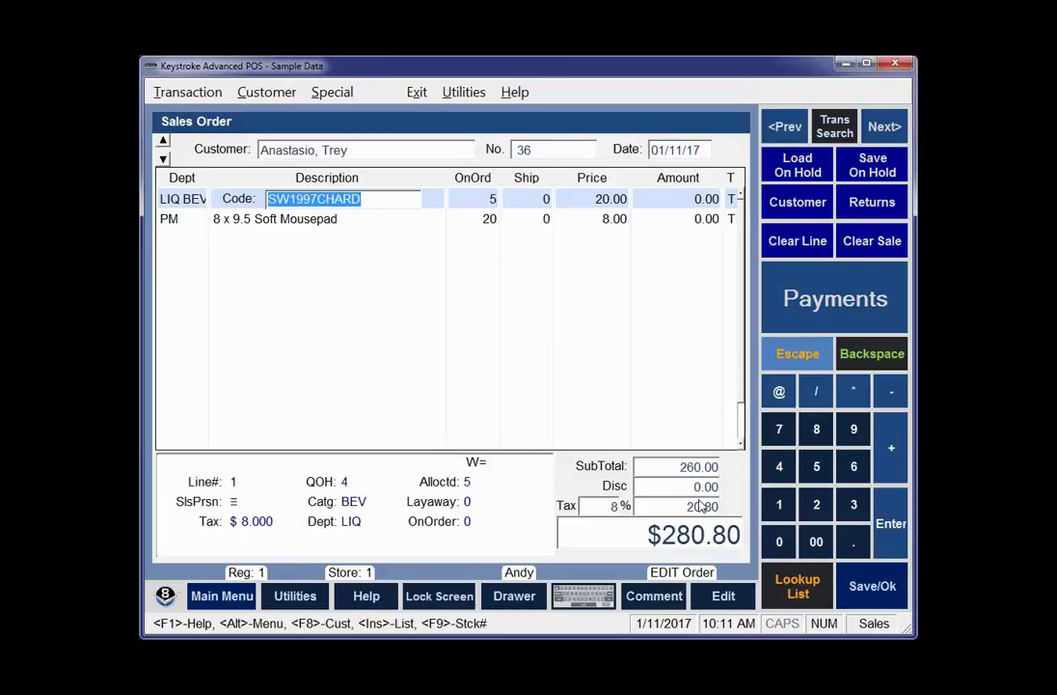
key(F9)
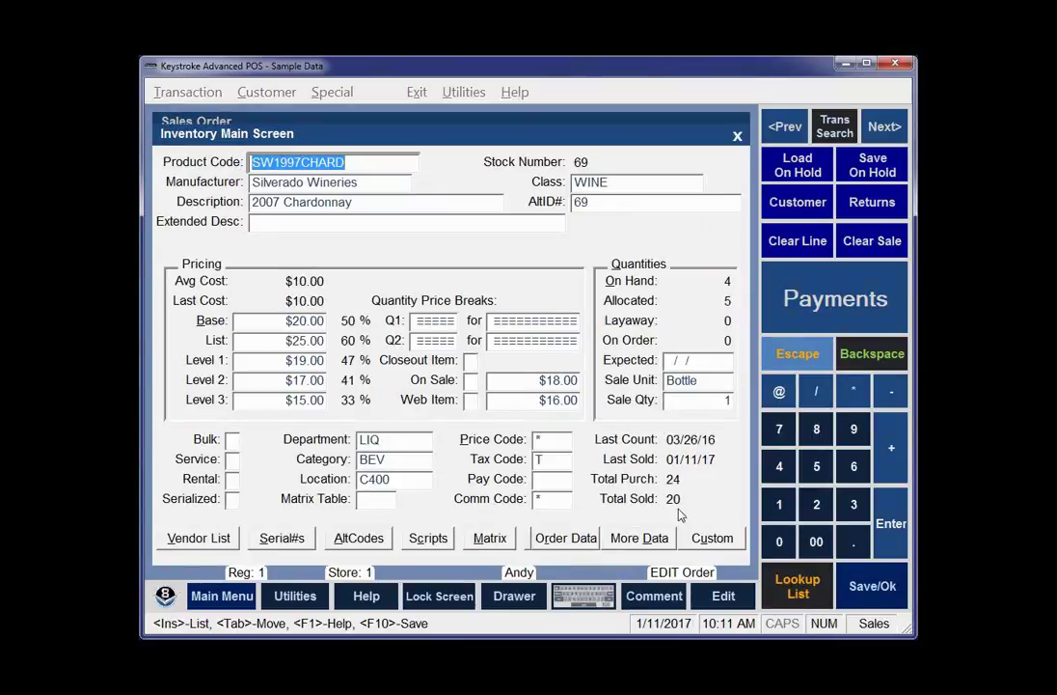
key(Escape)
key(Escape)
Review the 8 x 9.5 Soft Mousepad's inventory record on order 36.
key(Down)
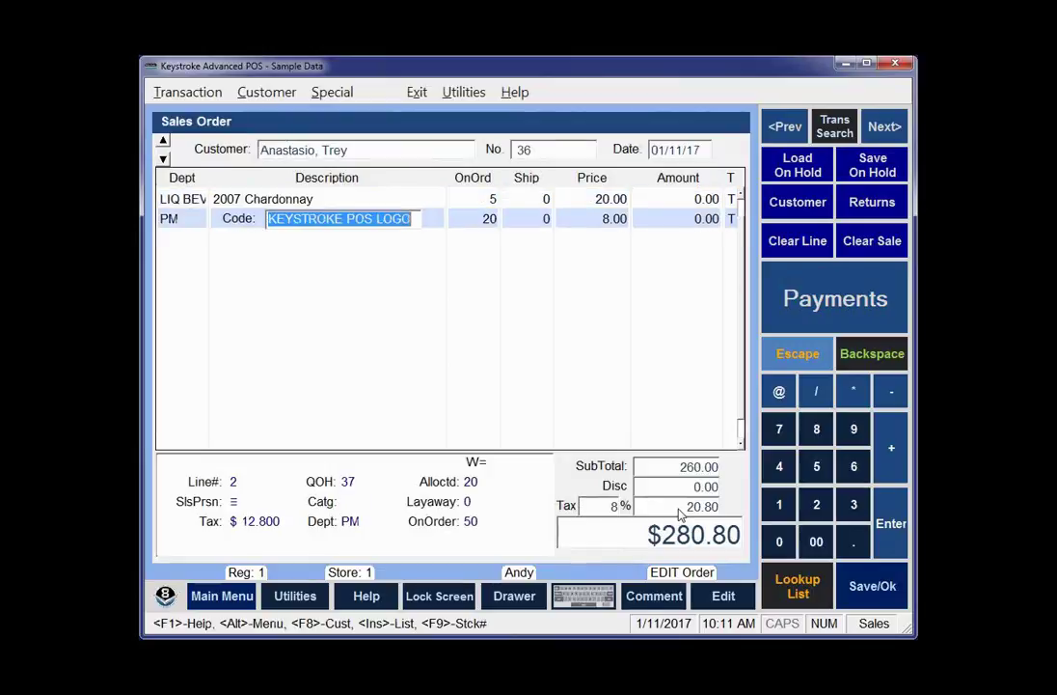
key(Return)
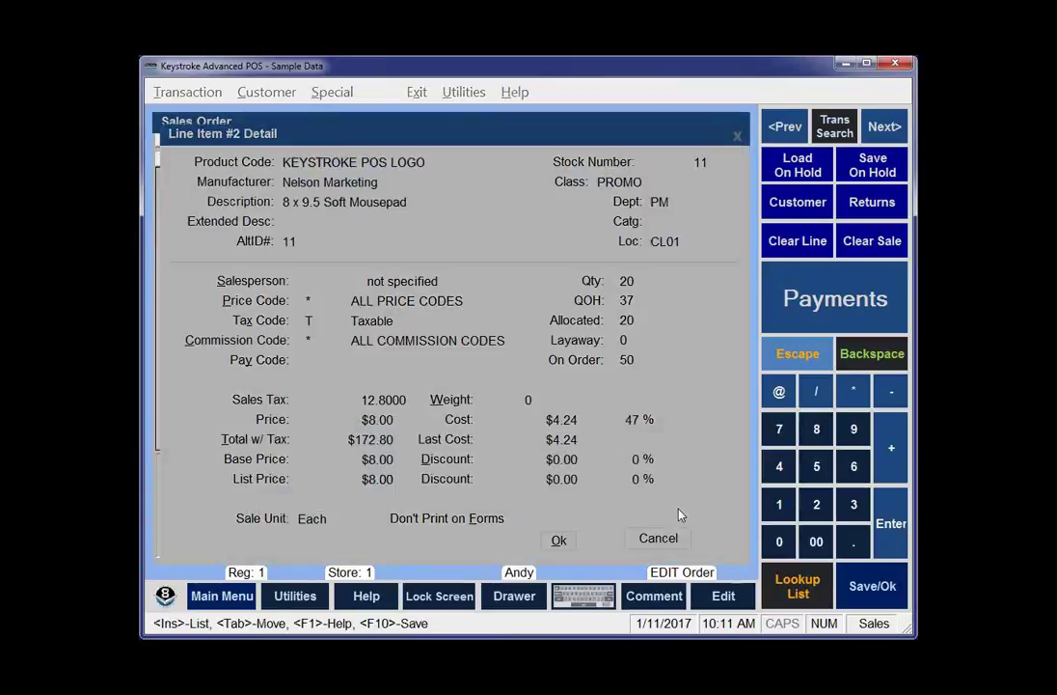
key(F9)
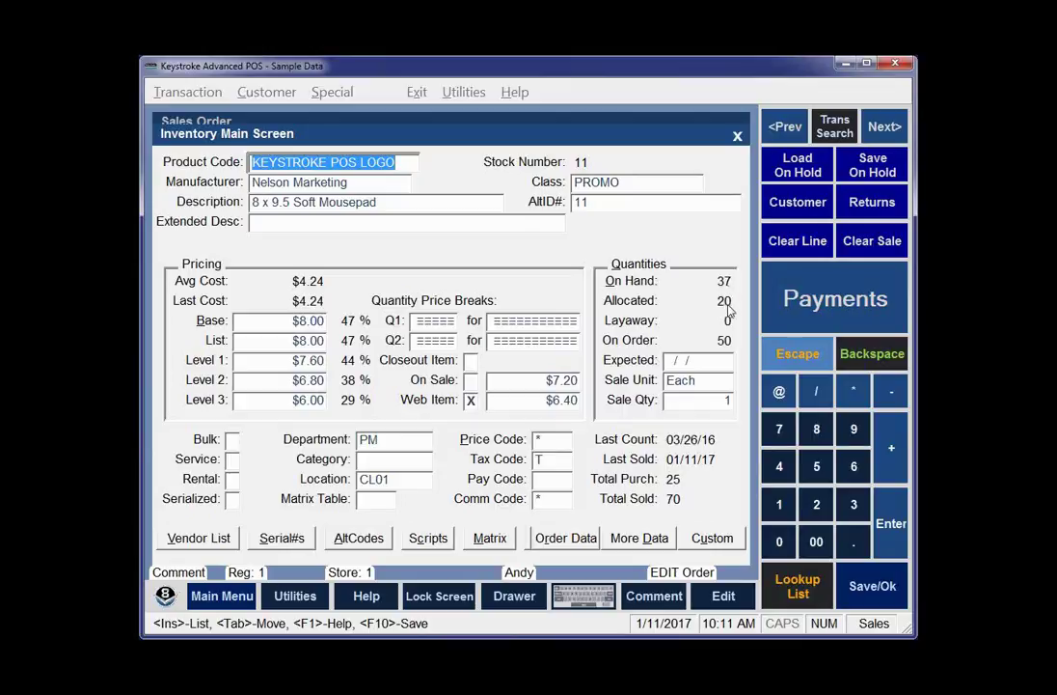
key(Escape)
key(Escape)
Ship 5 Chardonnay from order 36 and save it with $108.00 paid in cash.
key(Up)
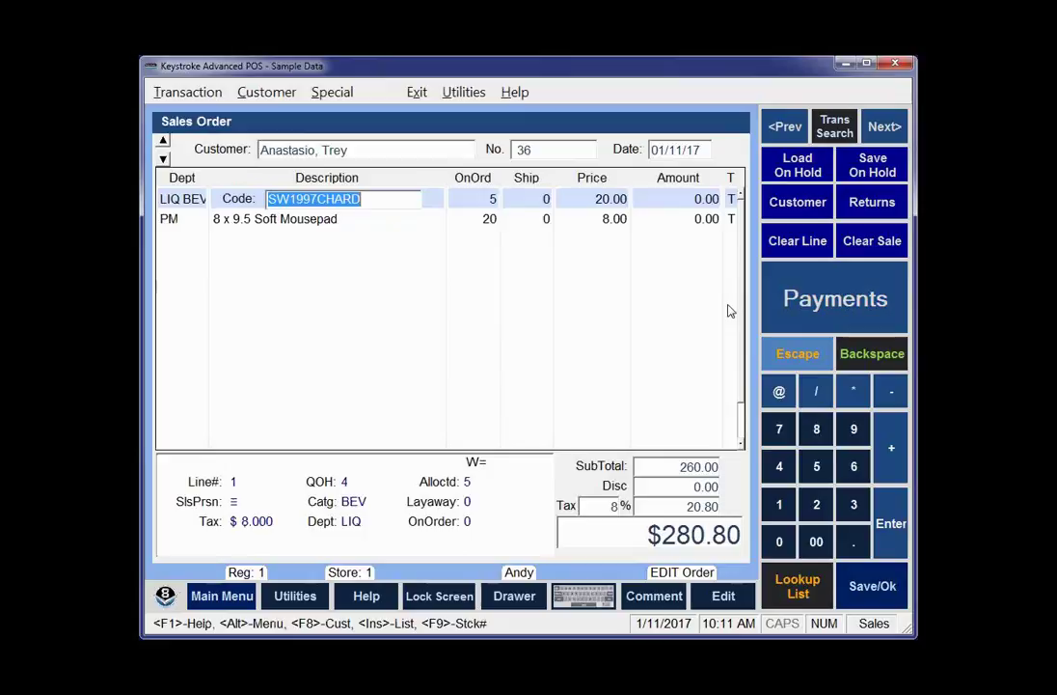
key(Return)
key(Return)
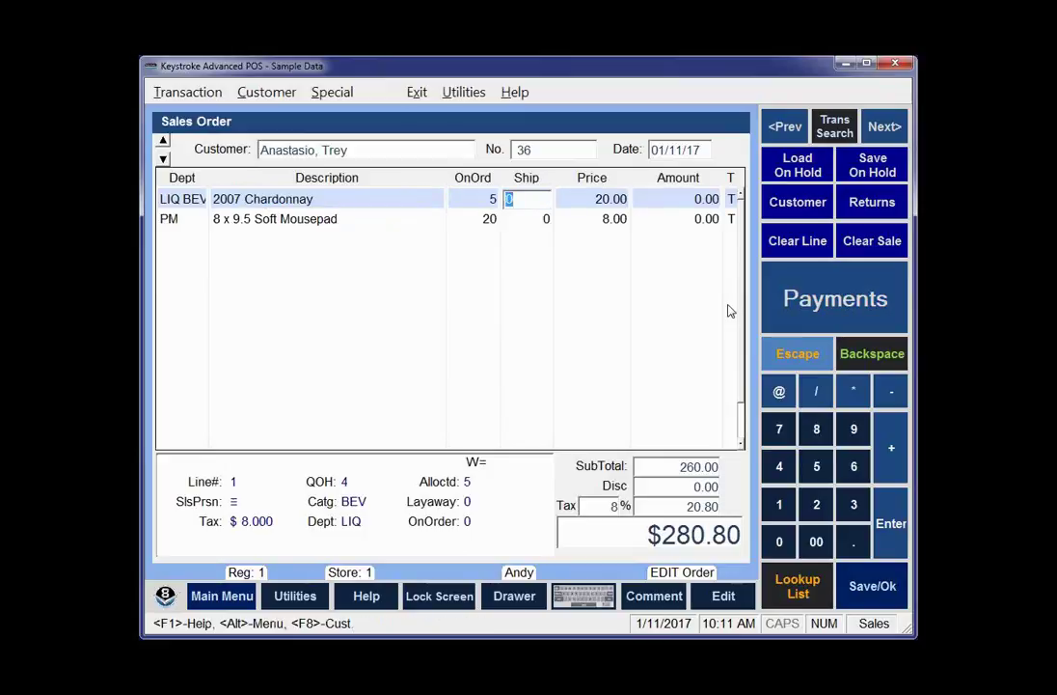
text(5)
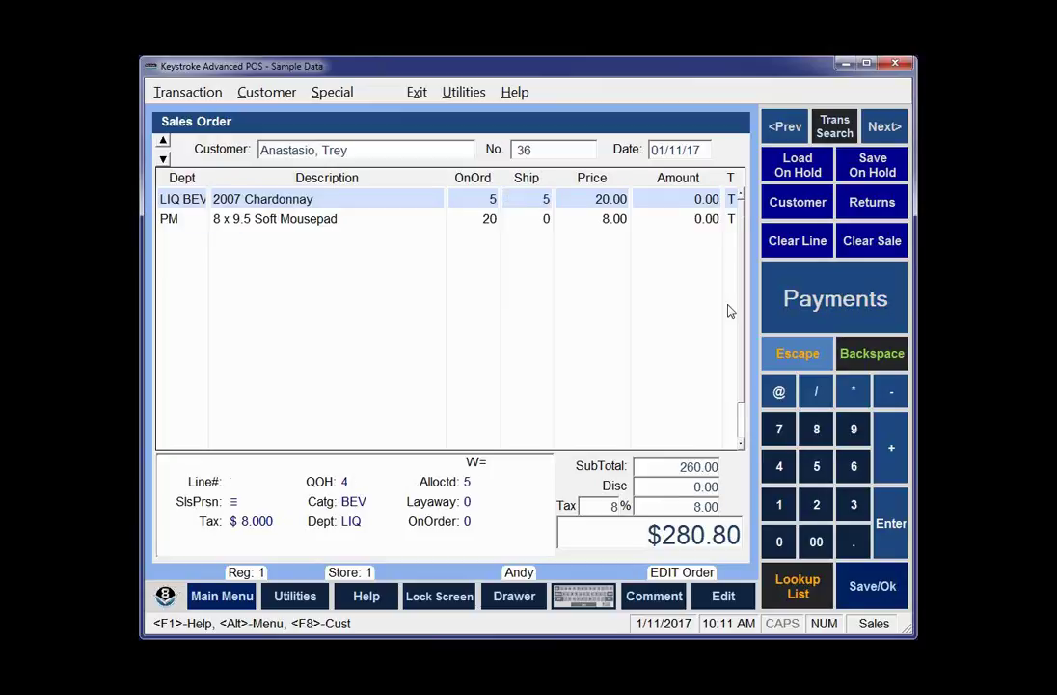
key(Return)
key(Return)
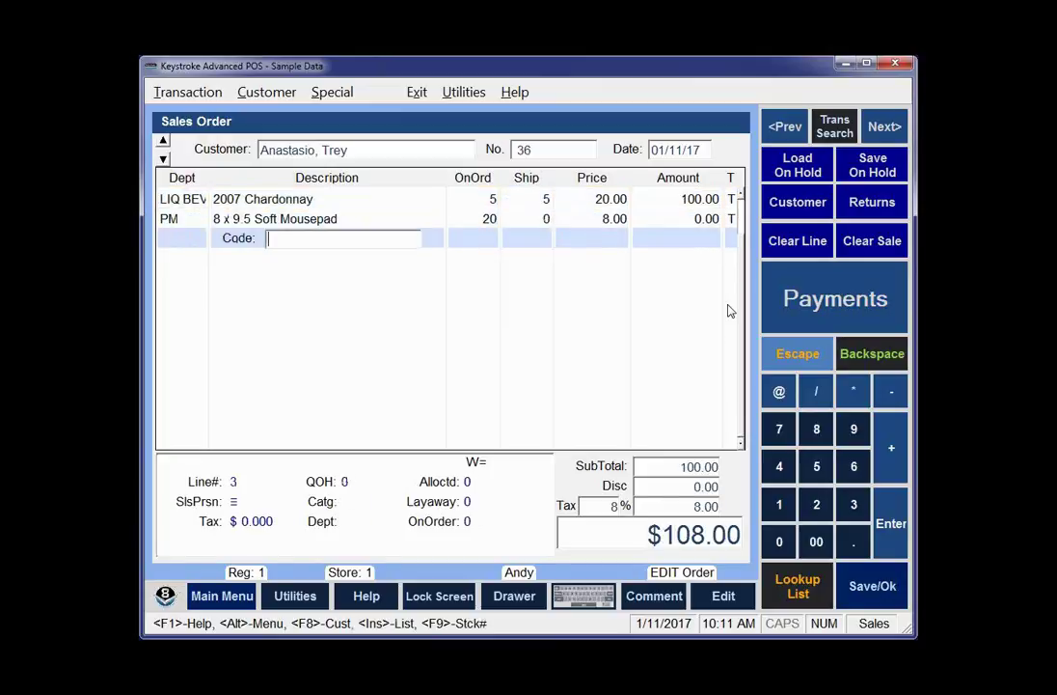
key(Return)
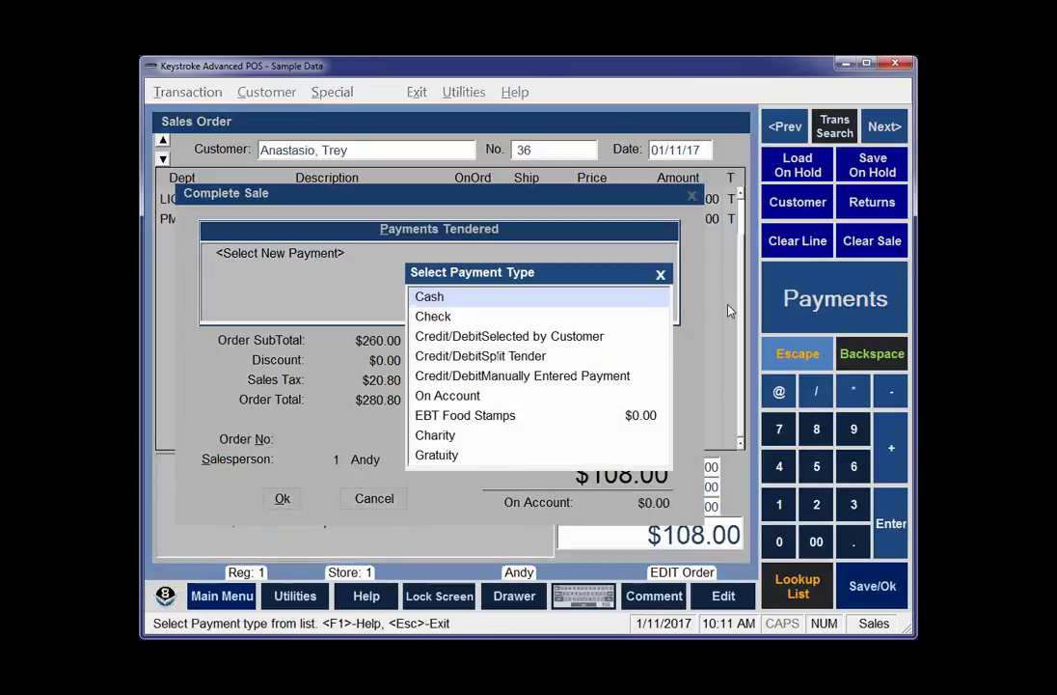
key(Return)
key(Return)
key(Return)
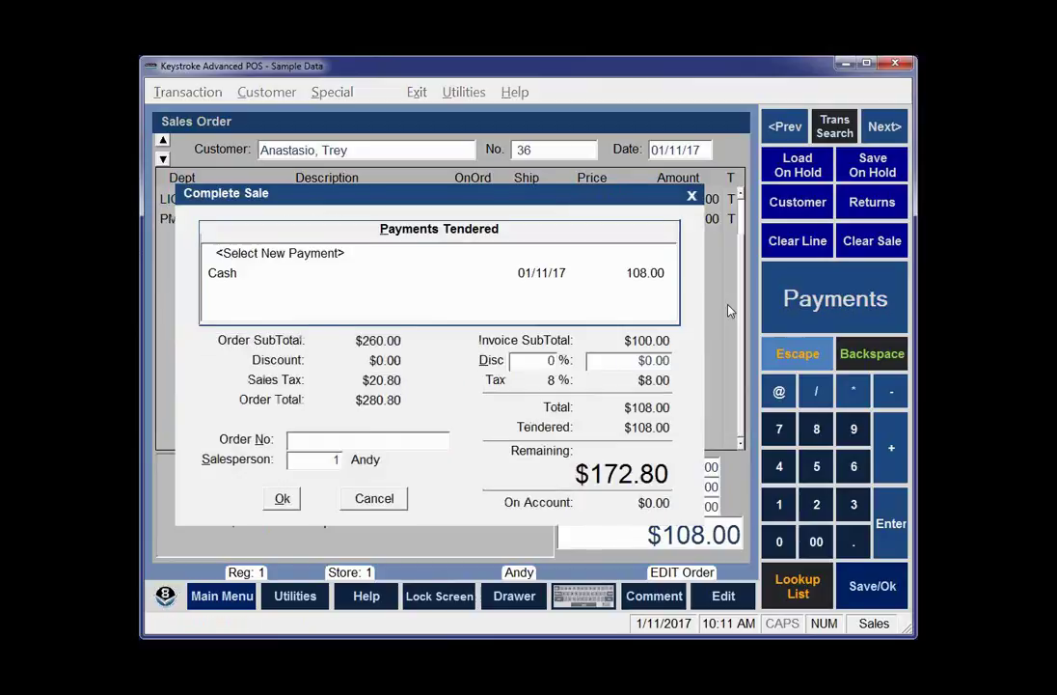
key(Return)
key(Tab)
key(Return)
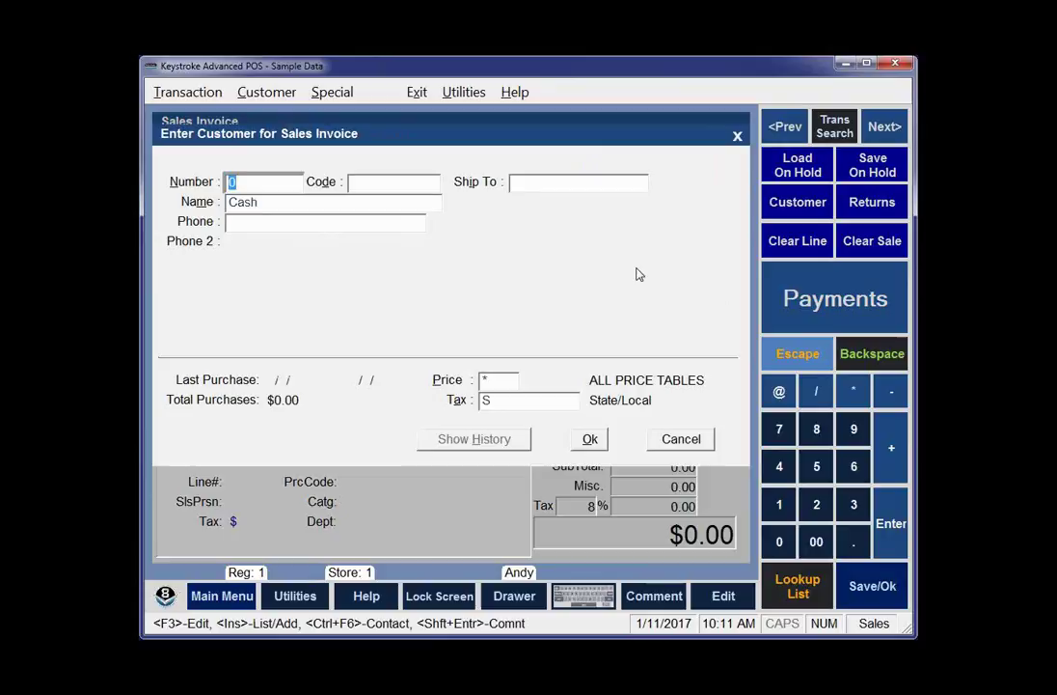
Switch the new transaction to a sales order, recall order 36A and review its lines.
key(ctrl+o)
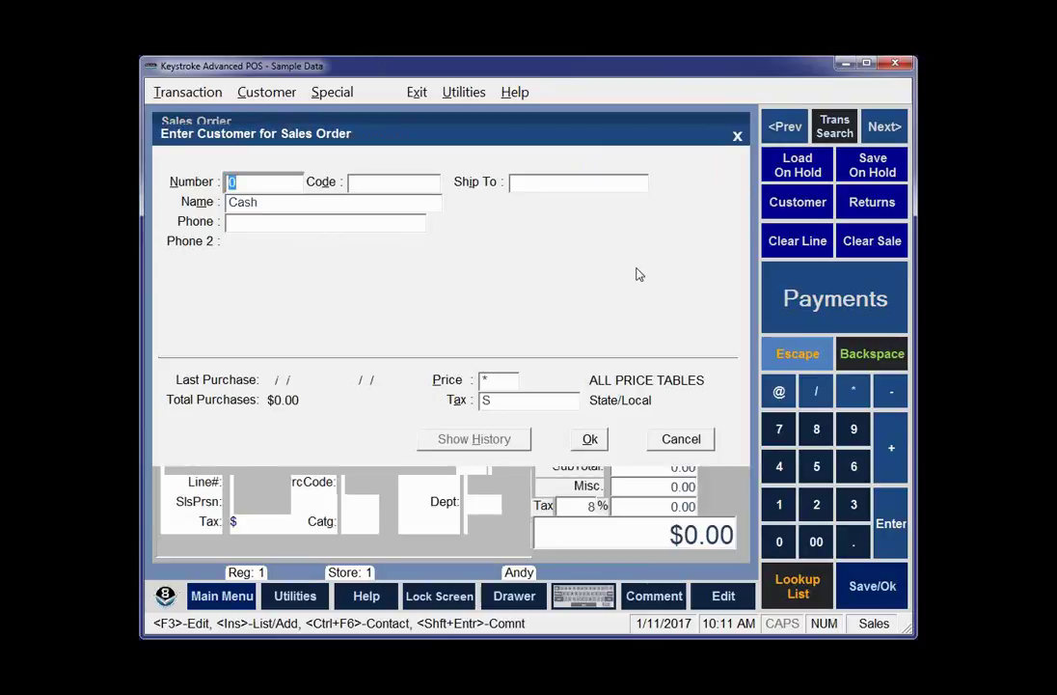
key(F3)
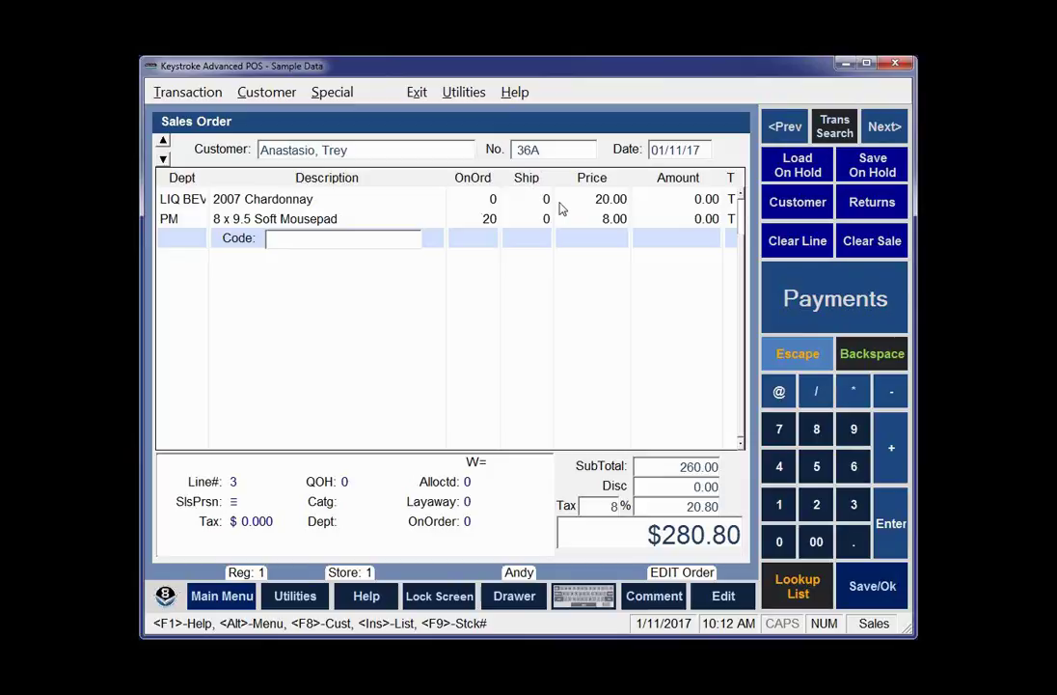
key(Up)
key(Up)
Clear the sale and start a sales invoice from order 36A: 5 Chardonnay totalling $108.00.
key(alt)
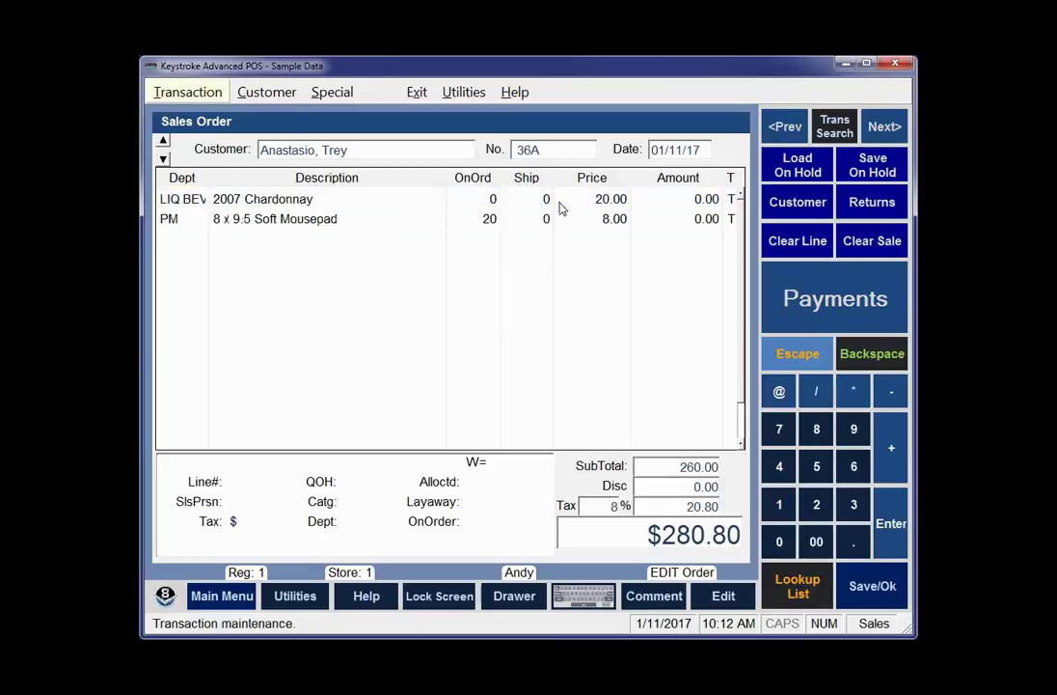
key(t)
key(i)
key(Return)
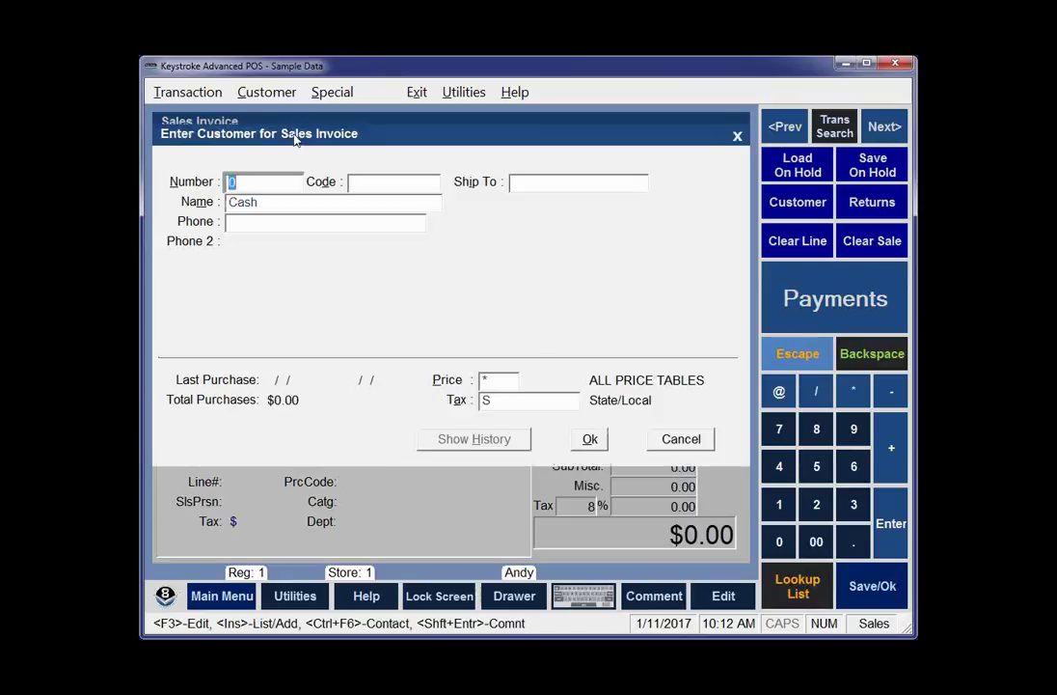
key(Escape)
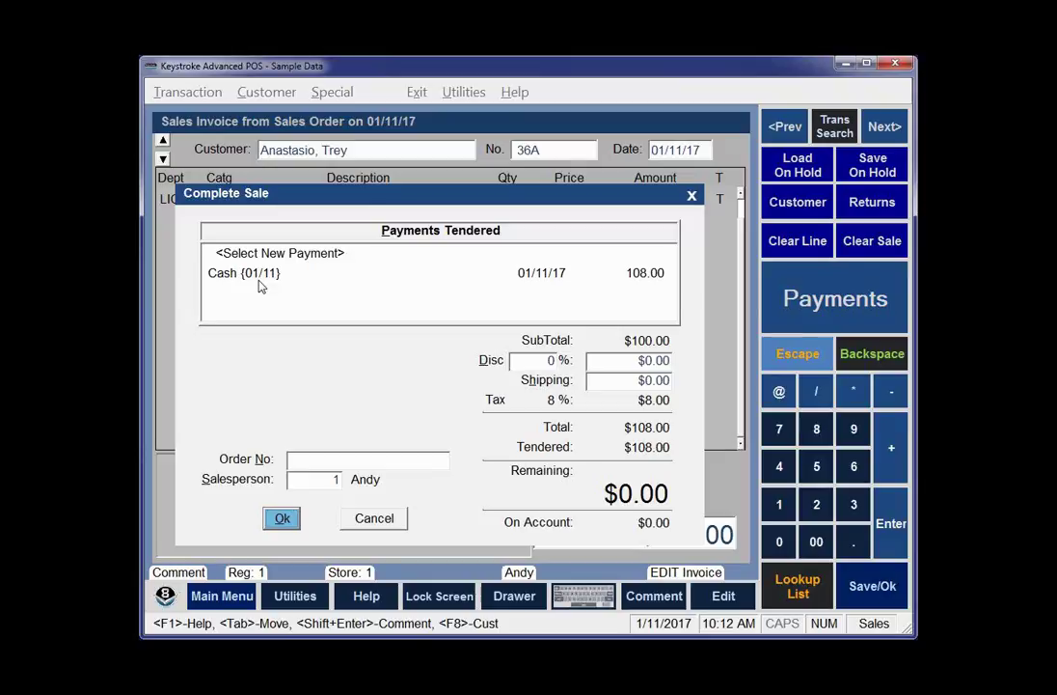
key(Escape)
Check the Chardonnay line's inventory record for its pricing.
key(Up)
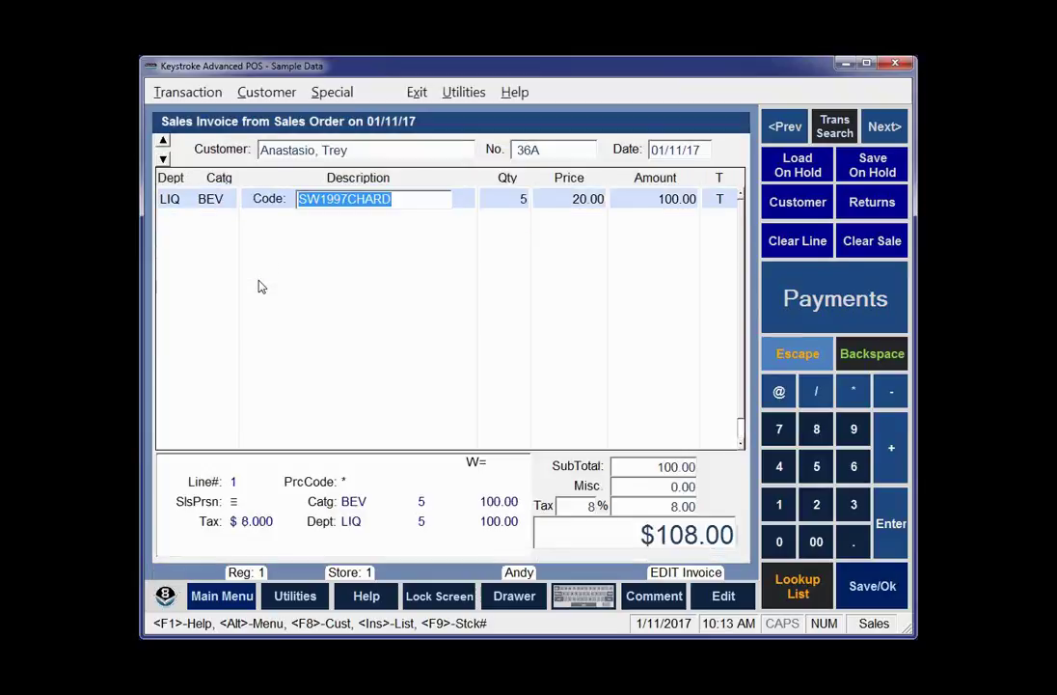
key(F9)
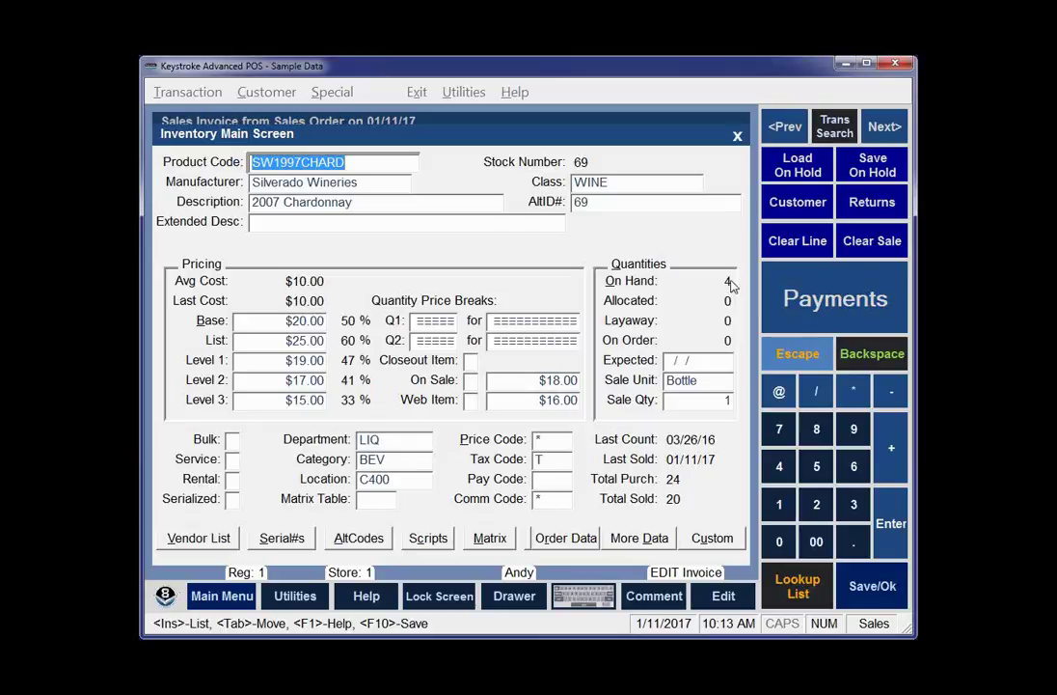
key(Escape)
key(Escape)
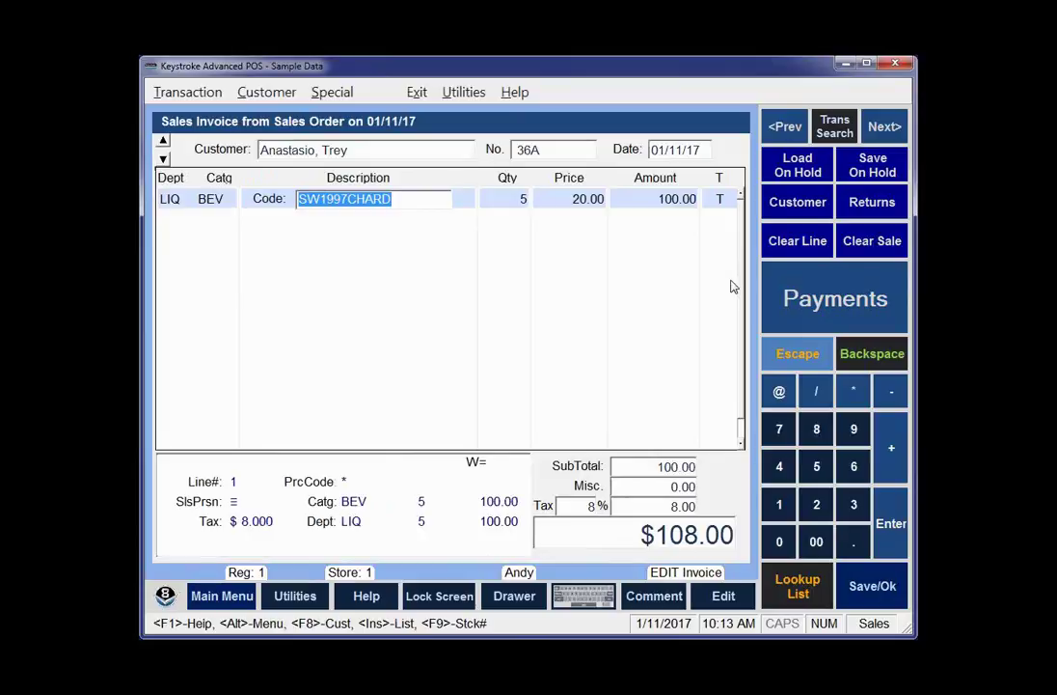
key(alt)
Clear the invoice, reopen sales order 36A and enter 20 as the mousepad ship quantity.
key(Return)
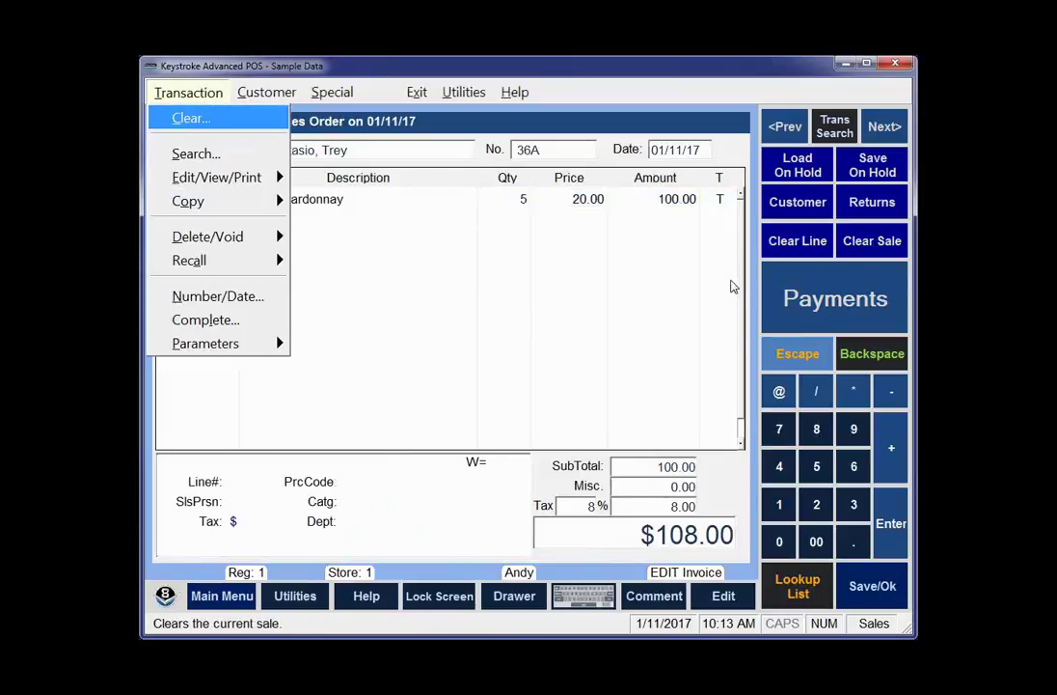
key(Return)
key(Escape)
key(Escape)
key(Return)
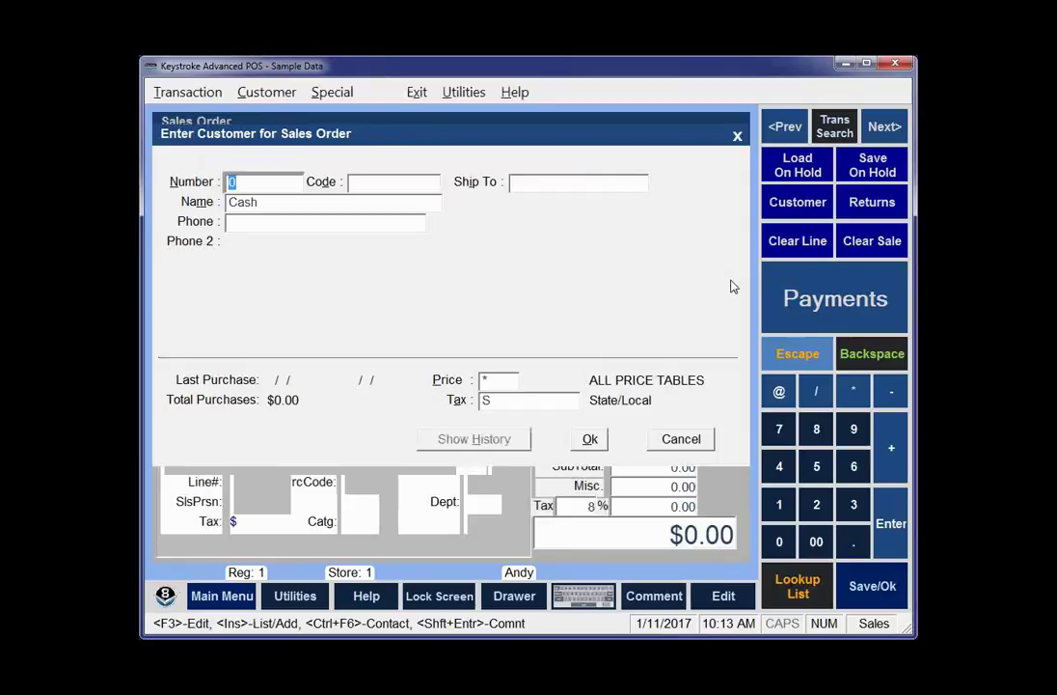
key(Return)
key(Page_Up)
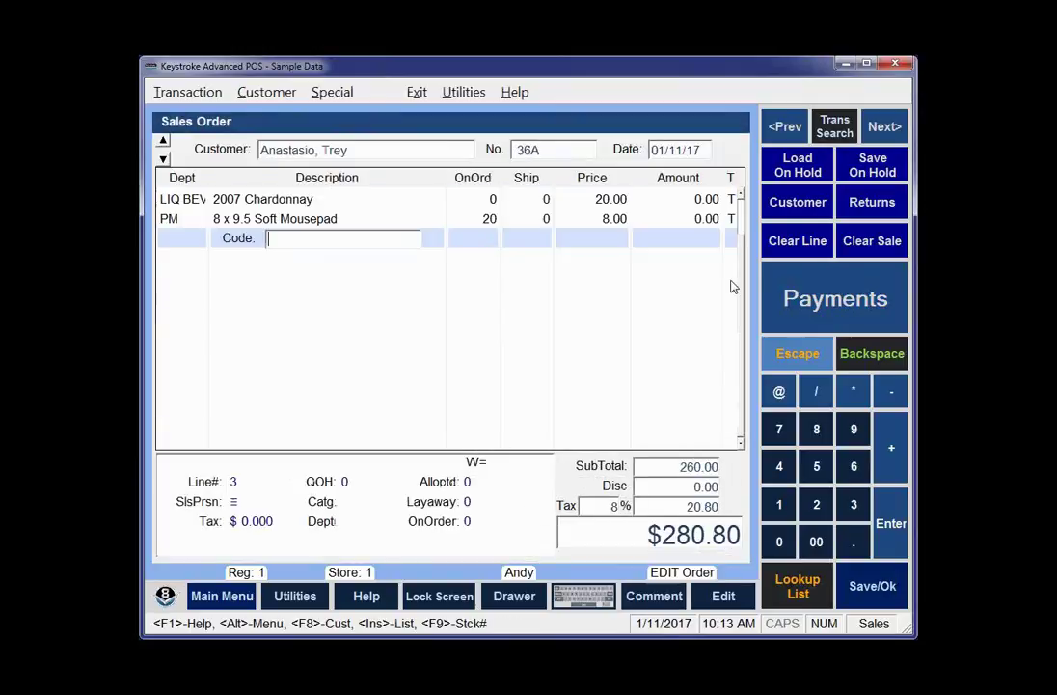
key(Up)
key(Return)
key(Return)
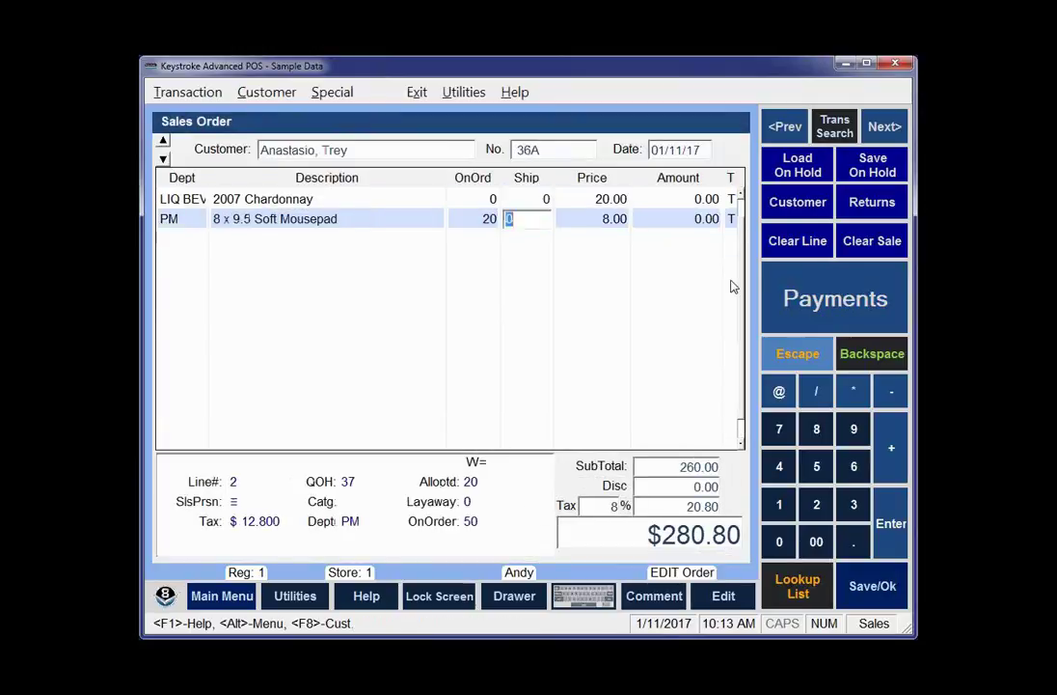
text(20)
key(Return)
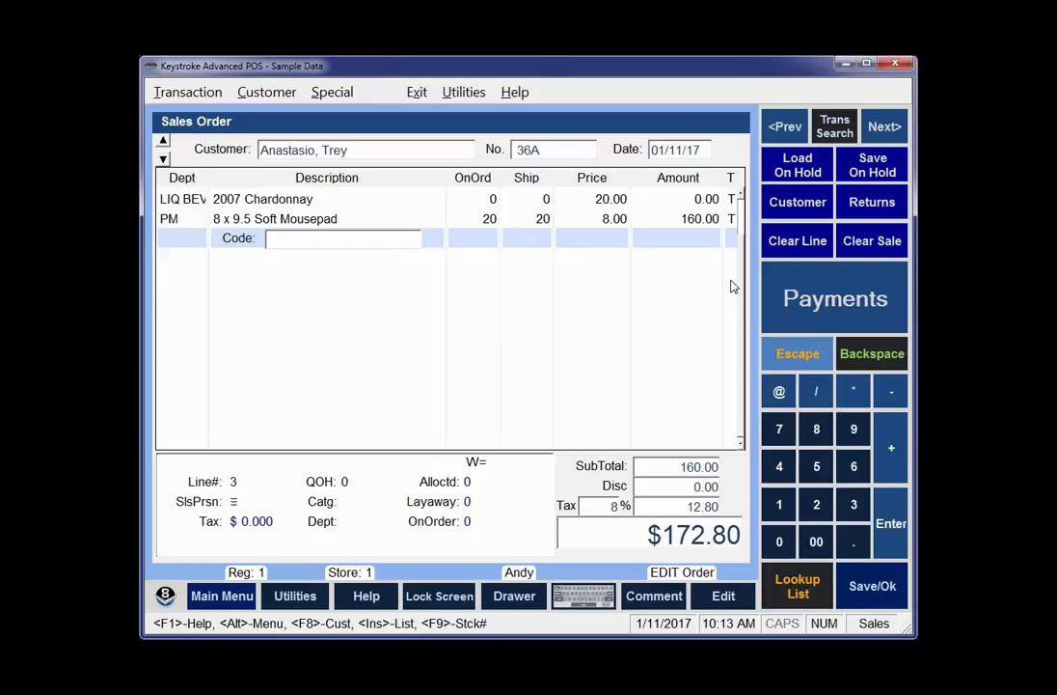
Pay the $172.80 balance in cash and save the order.
key(Return)
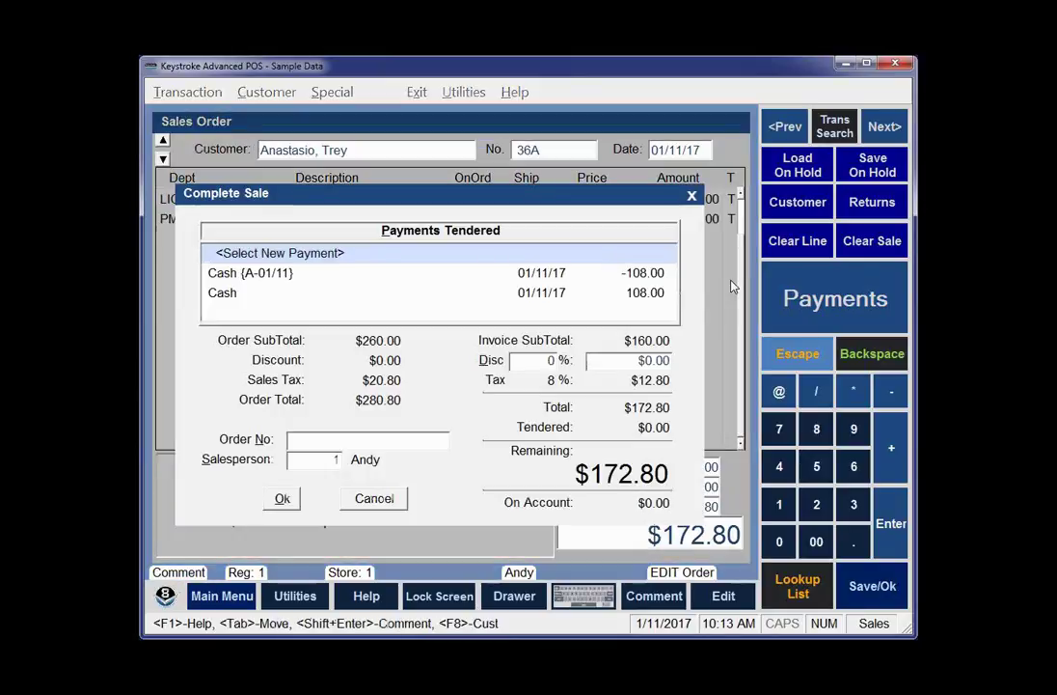
key(Down)
key(Down)
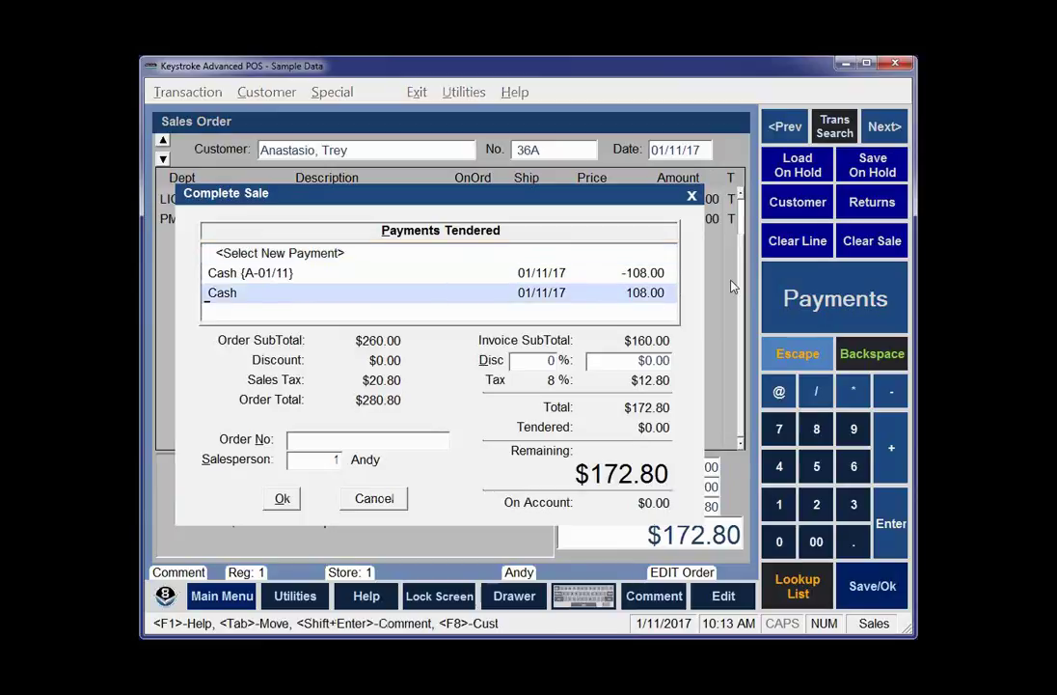
key(Up)
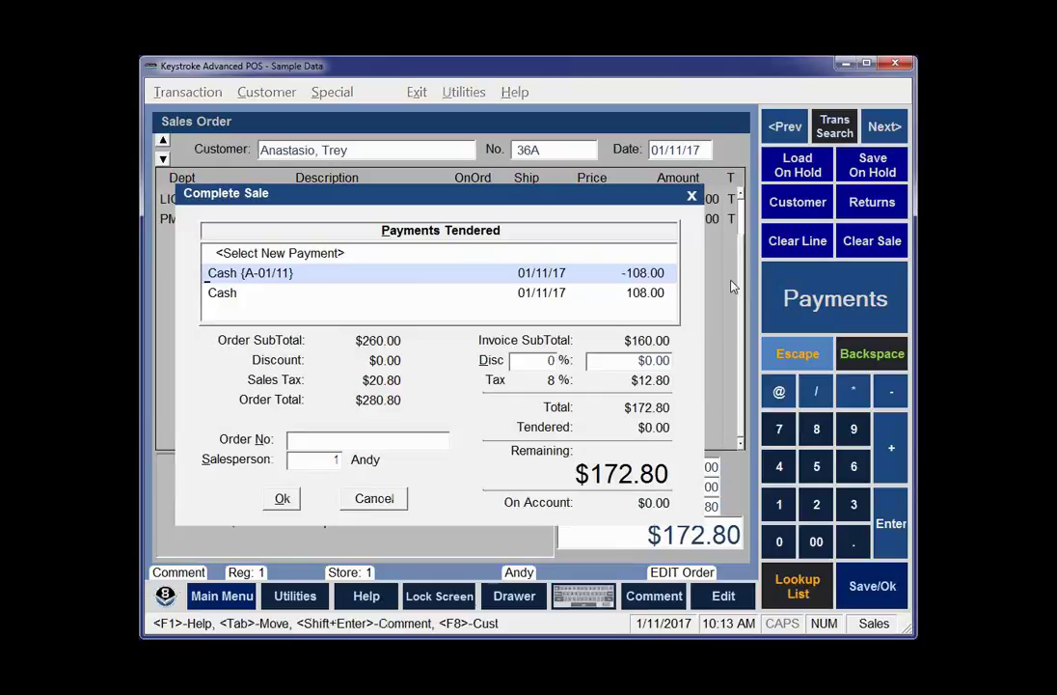
key(Up)
key(Return)
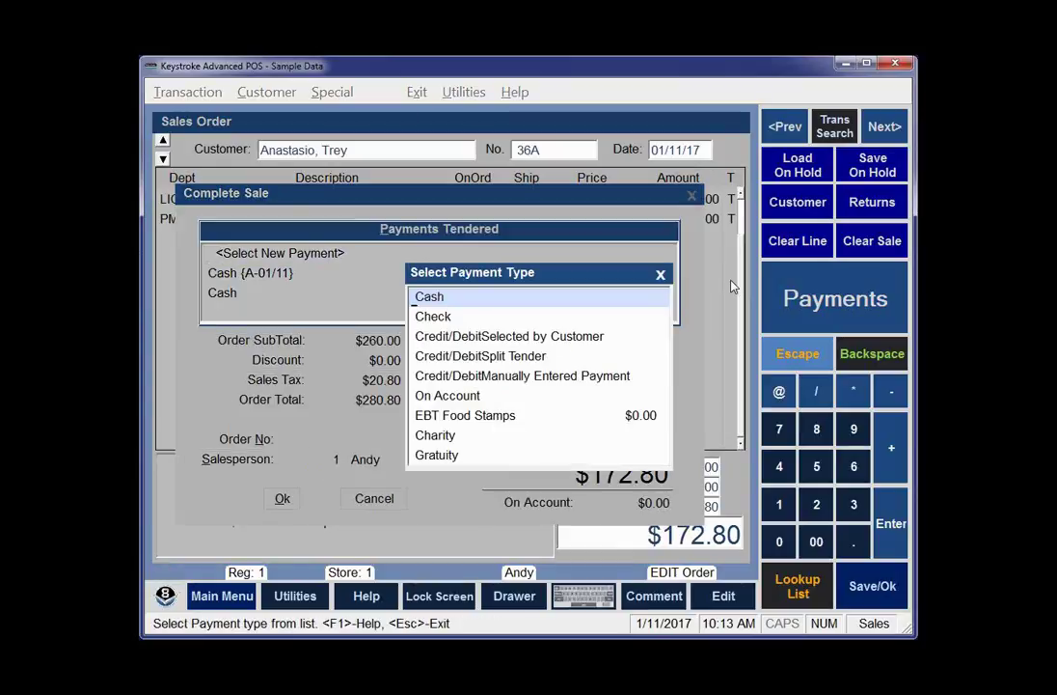
key(Return)
key(Return)
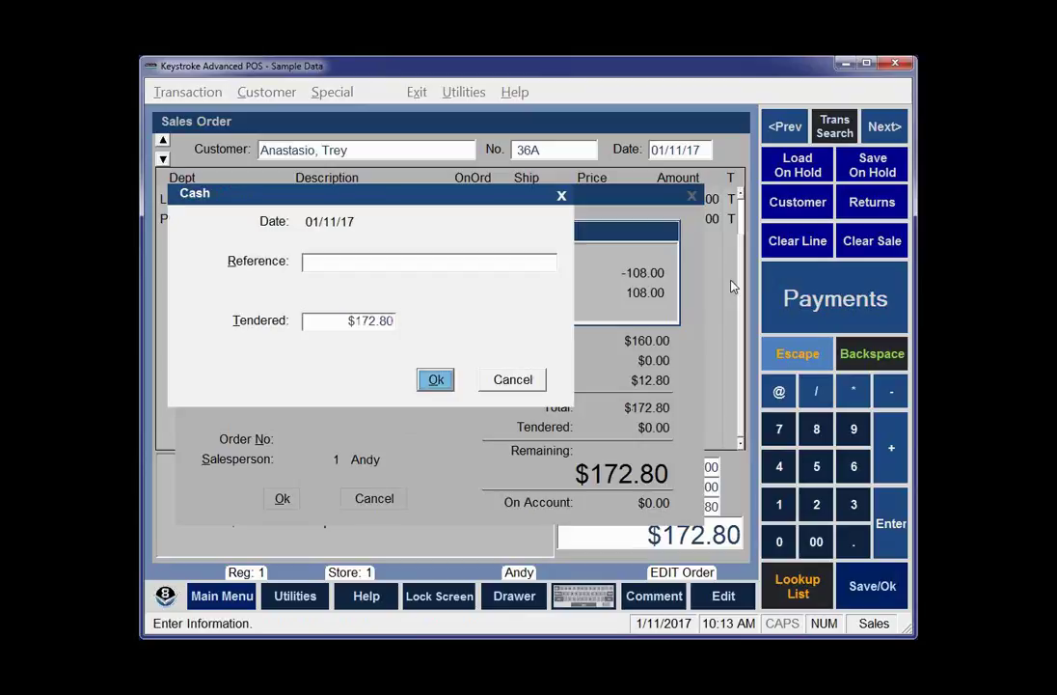
key(Return)
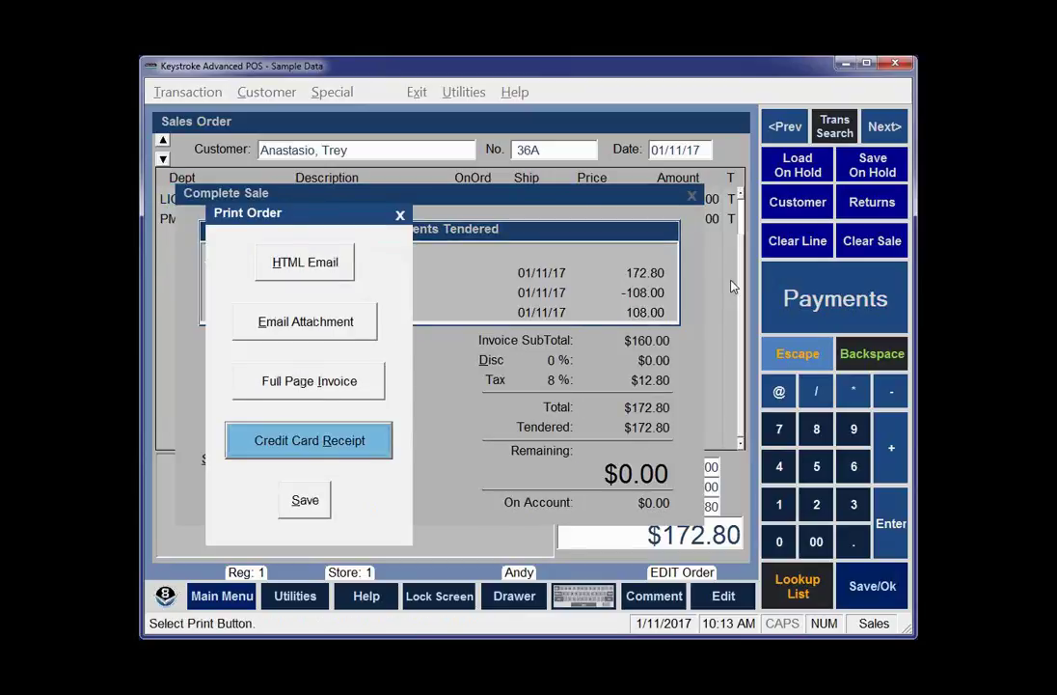
key(Down)
key(Return)
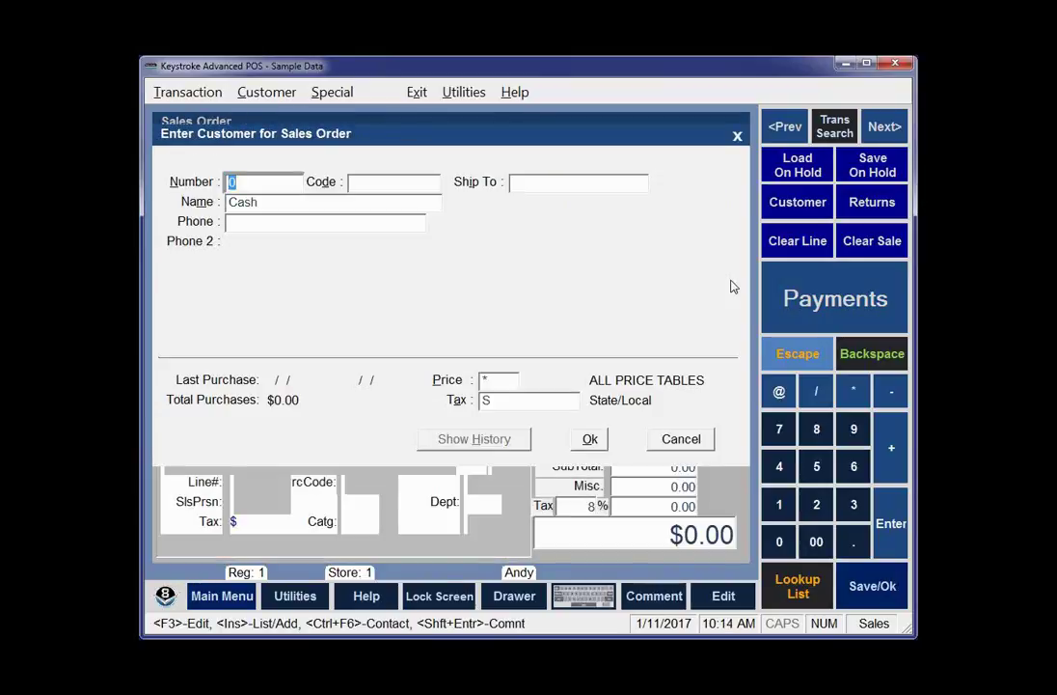
Load sales order 20 for one Women's Felt Hat, then clear it, leaving blank invoice 37.
key(Escape)
key(Page_Up)
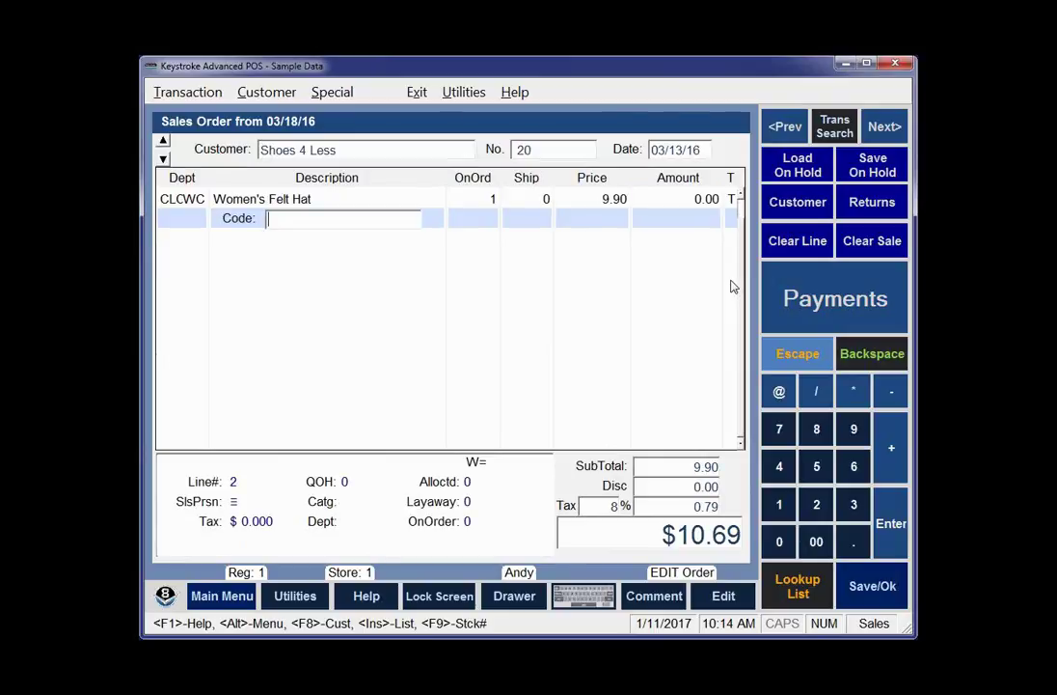
key(alt)
key(Down)
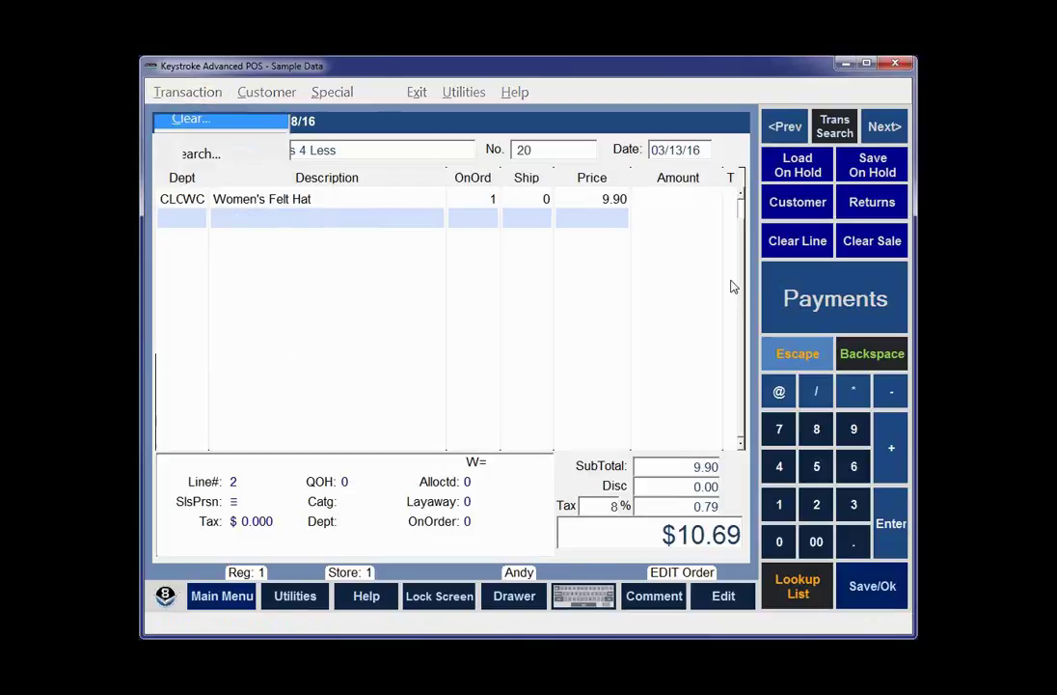
key(Return)
key(Return)
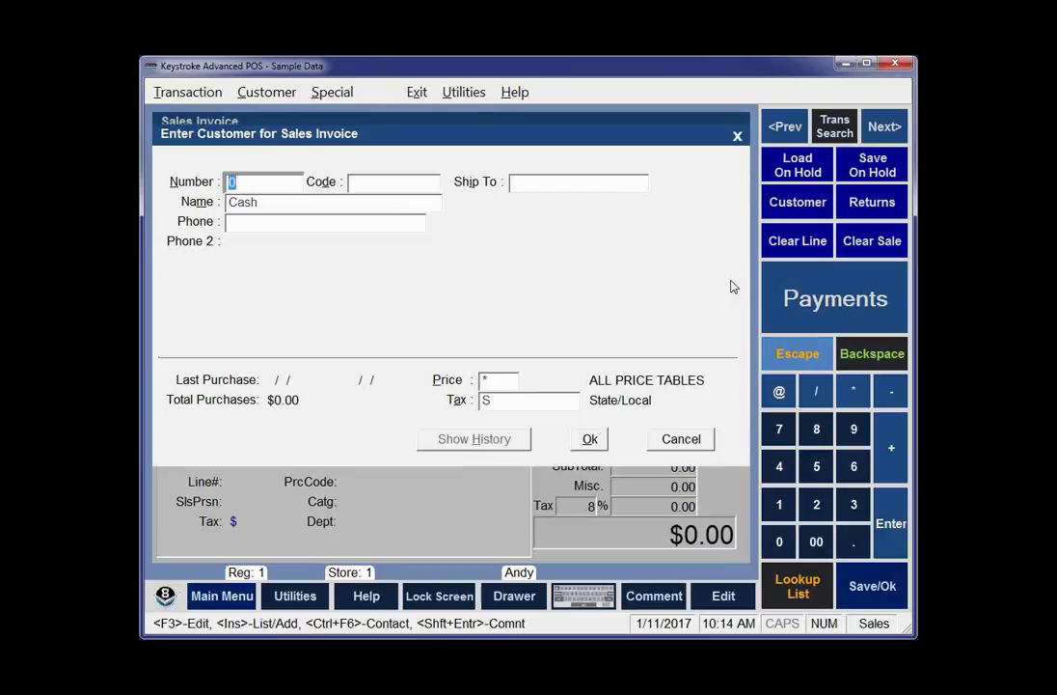
Load sales order 36B (20 Soft Mousepads, $172.80) into the invoice and view the mousepad's inventory record.
key(Return)
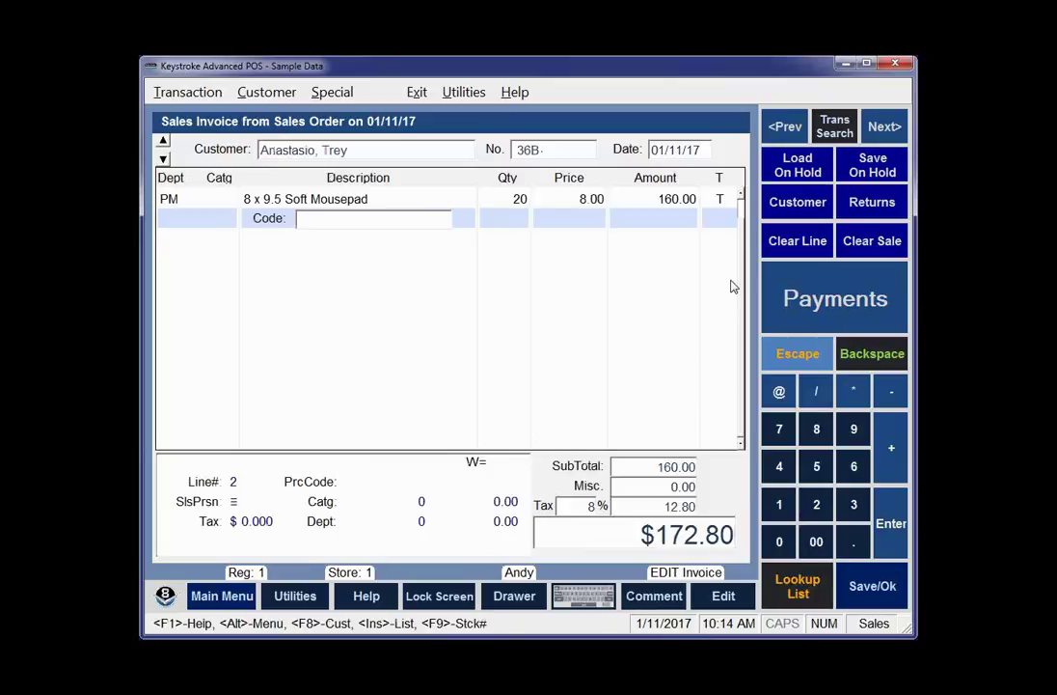
key(Up)
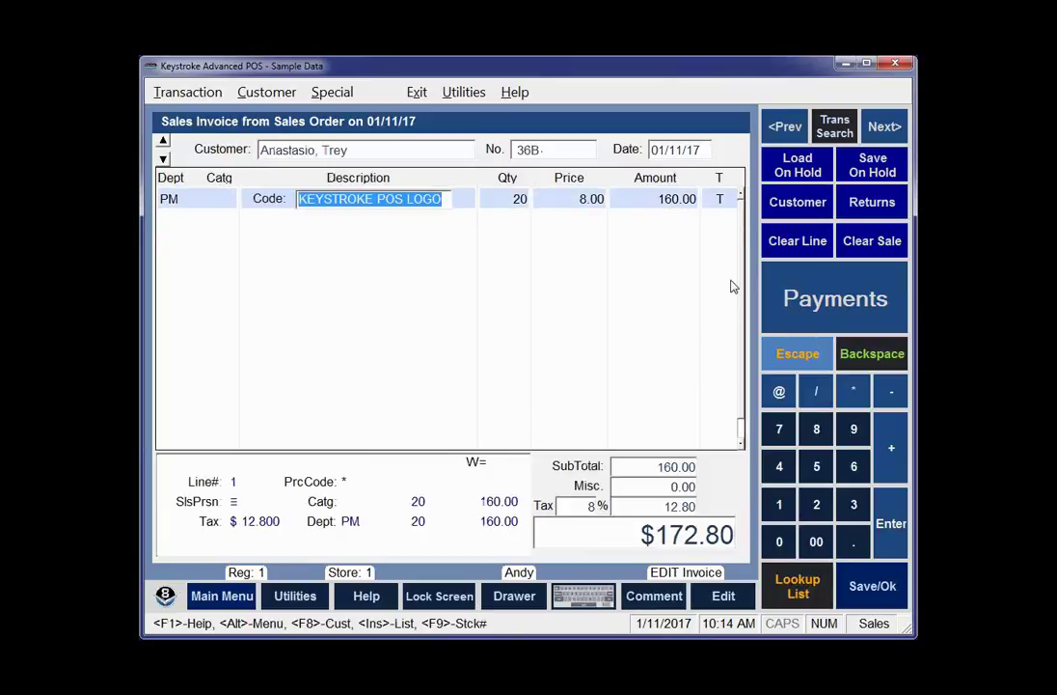
key(F5)
key(F3)
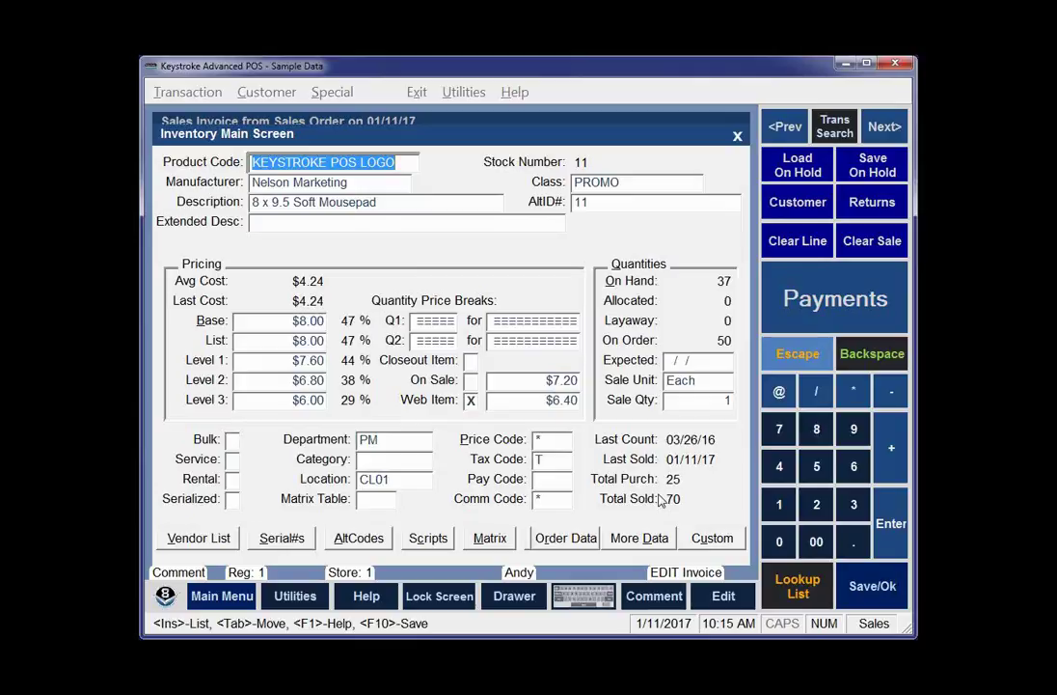
key(Escape)
key(Escape)
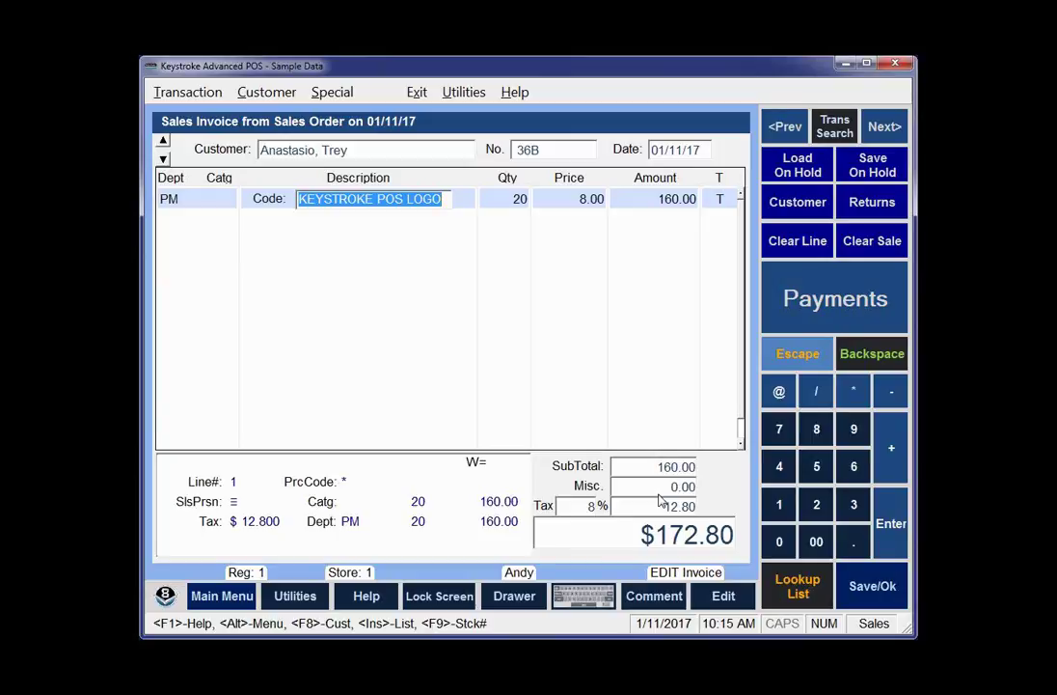
key(alt)
Exit to the Inventory Database Report settings and check adding allocated and layaway quantities to QOH.
key(e)
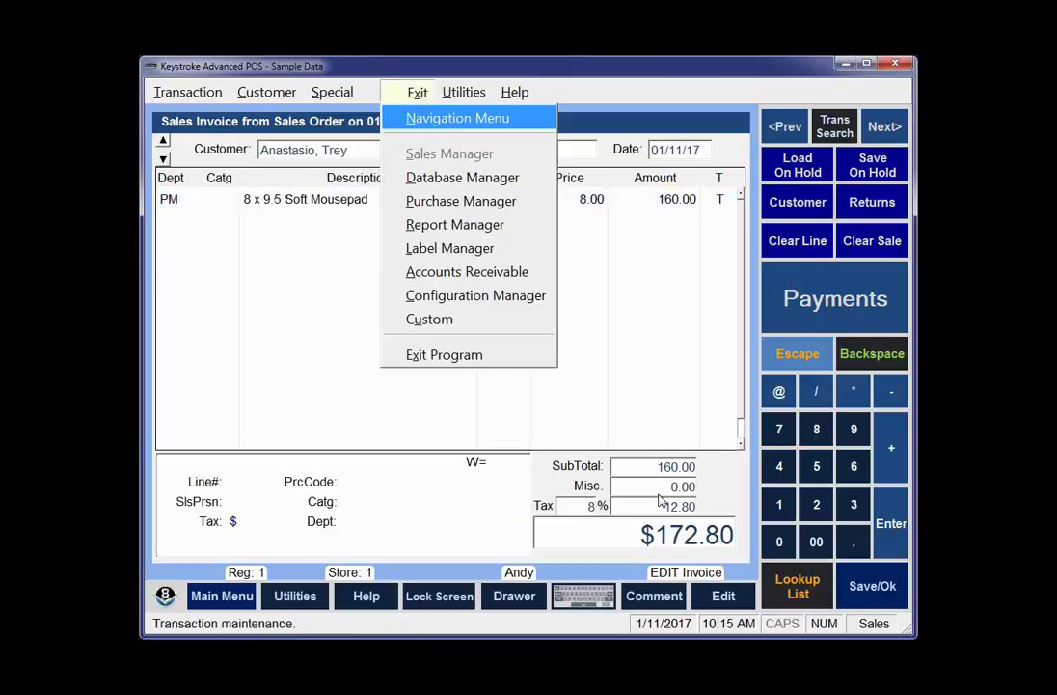
key(Return)
key(Return)
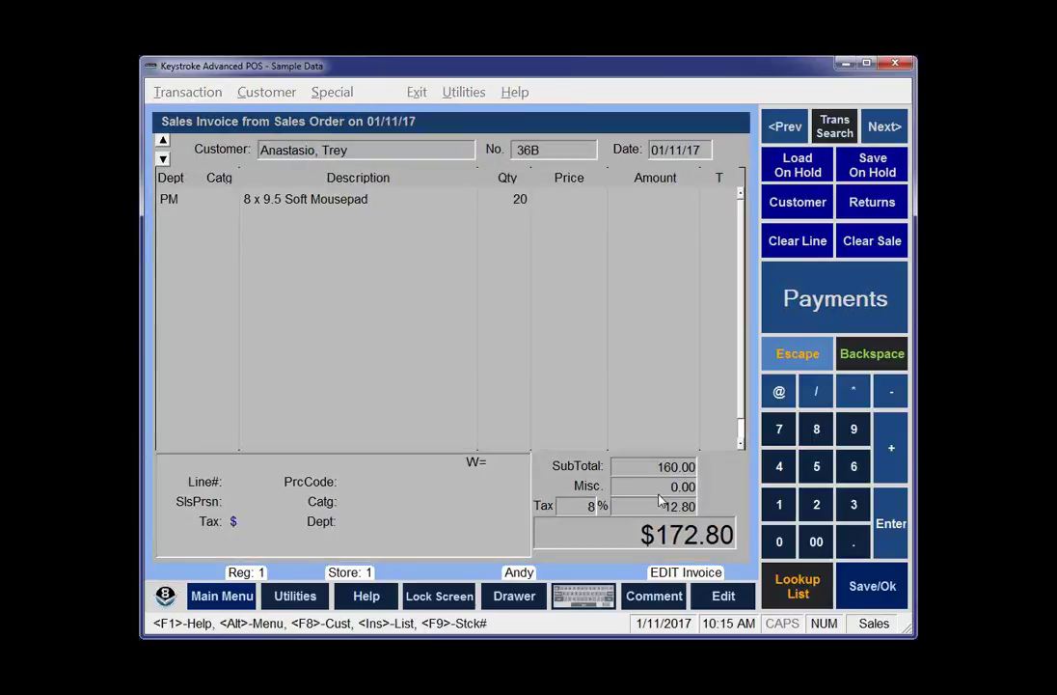
key(alt)
key(Right)
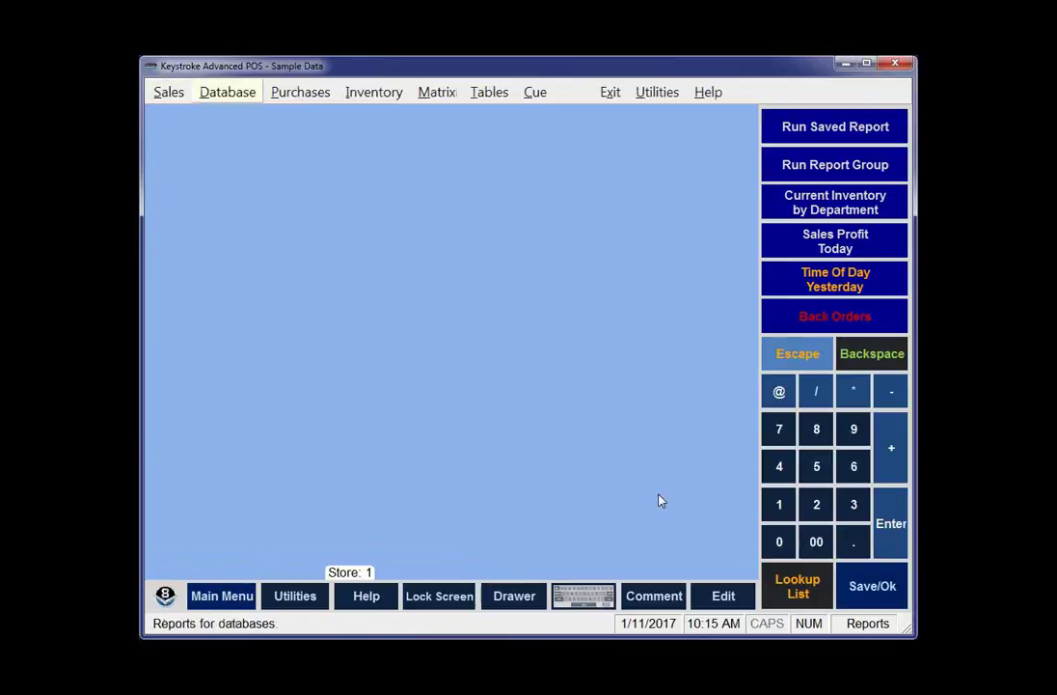
key(Right)
key(Down)
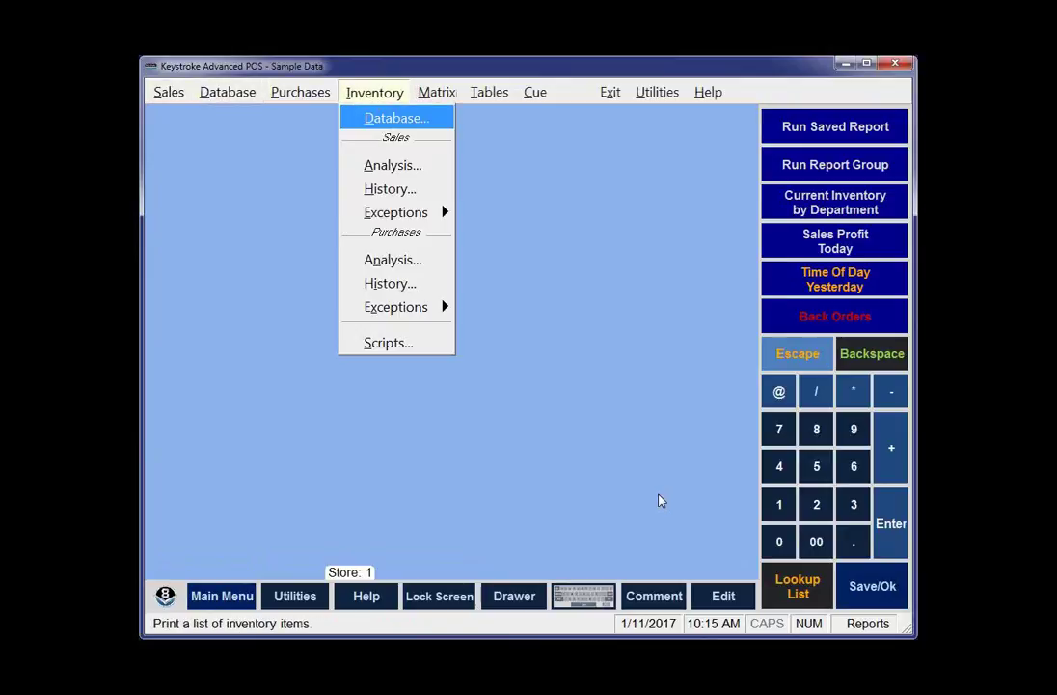
key(Return)
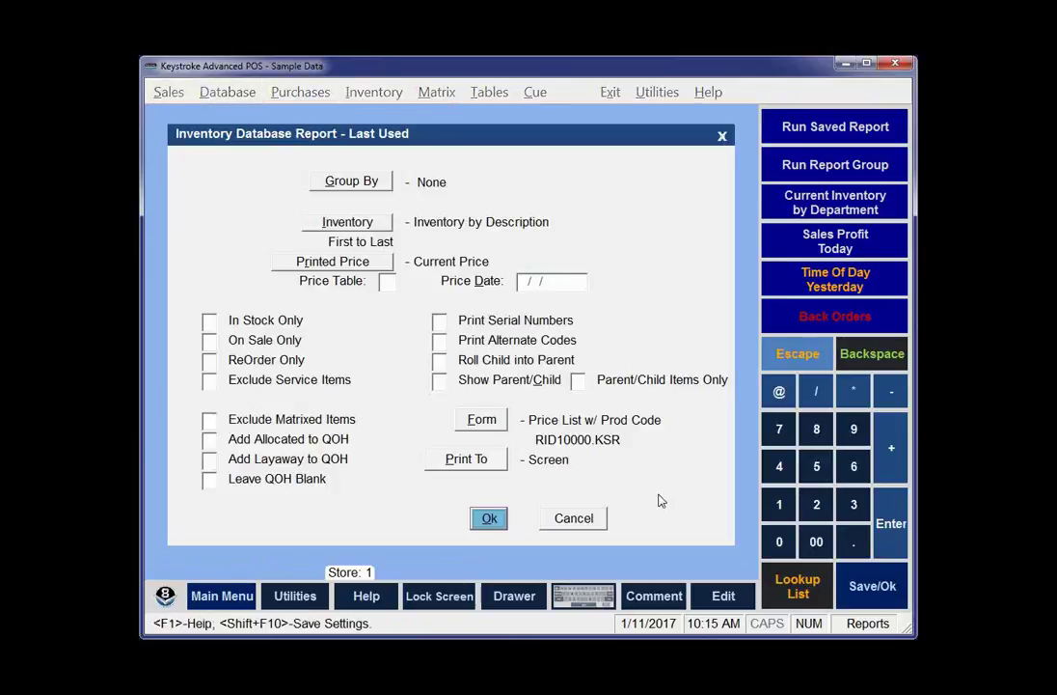
click(210, 441)
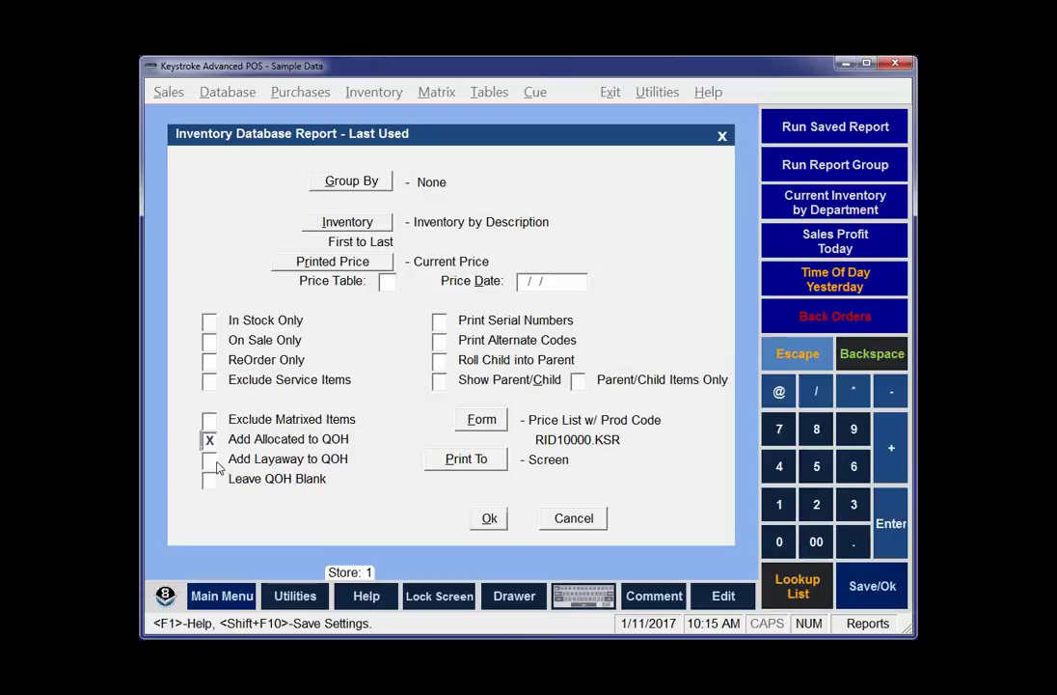
click(214, 465)
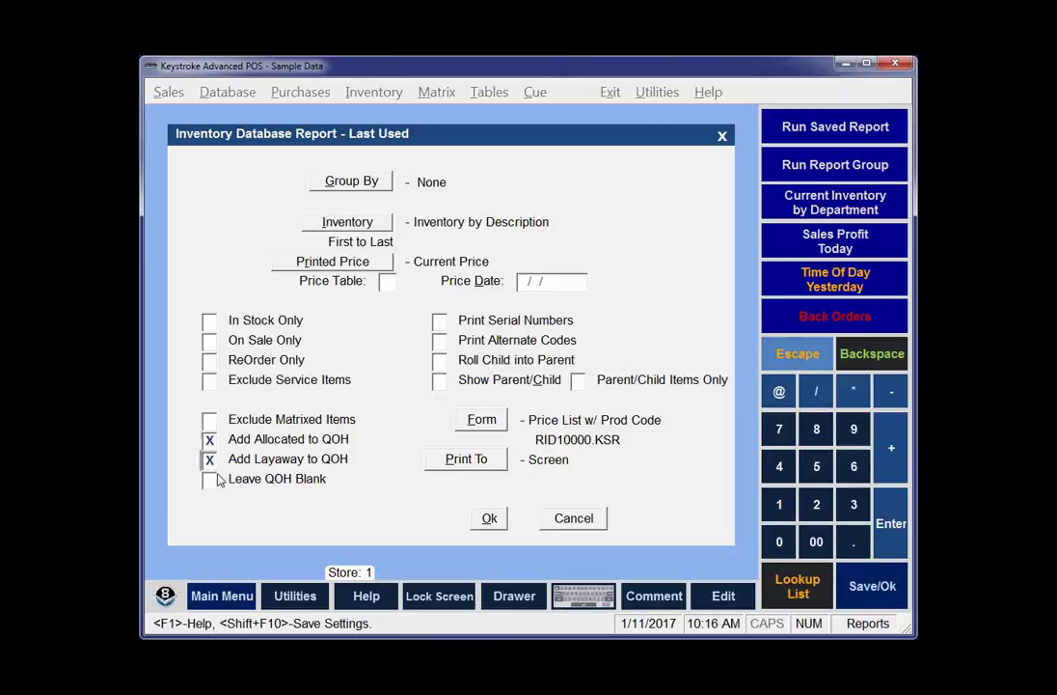
Run the Inventory Price List report and page back to page 1 of 3.
click(487, 520)
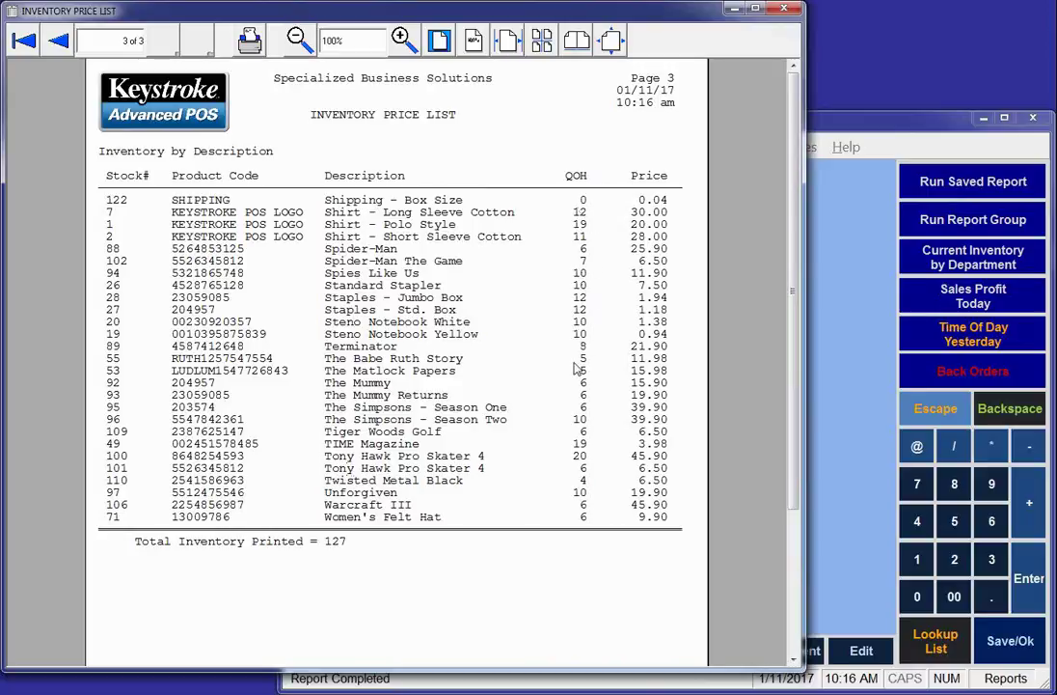
click(61, 41)
click(60, 42)
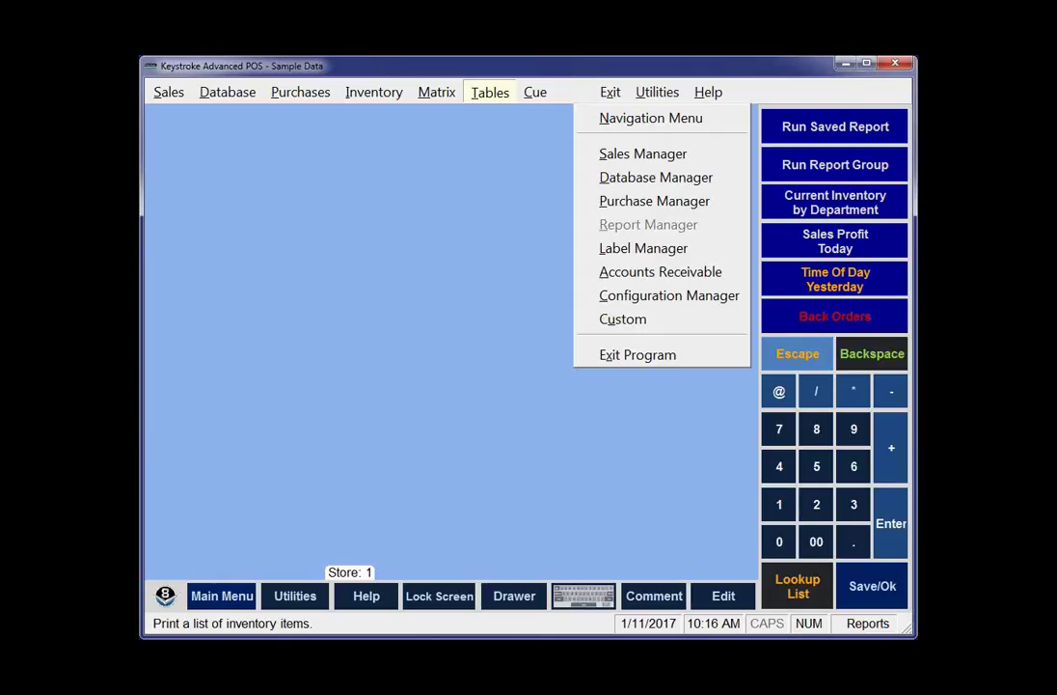
Run the inventory report with the Totals w/ Profit form at 150% zoom and review last-page totals.
click(378, 93)
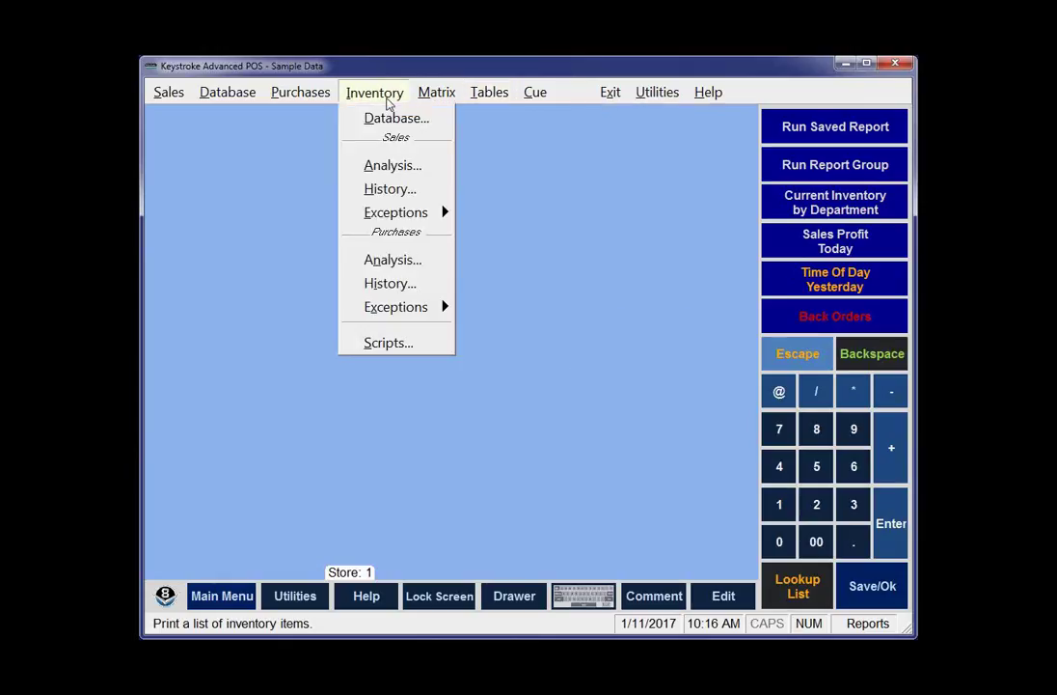
click(390, 117)
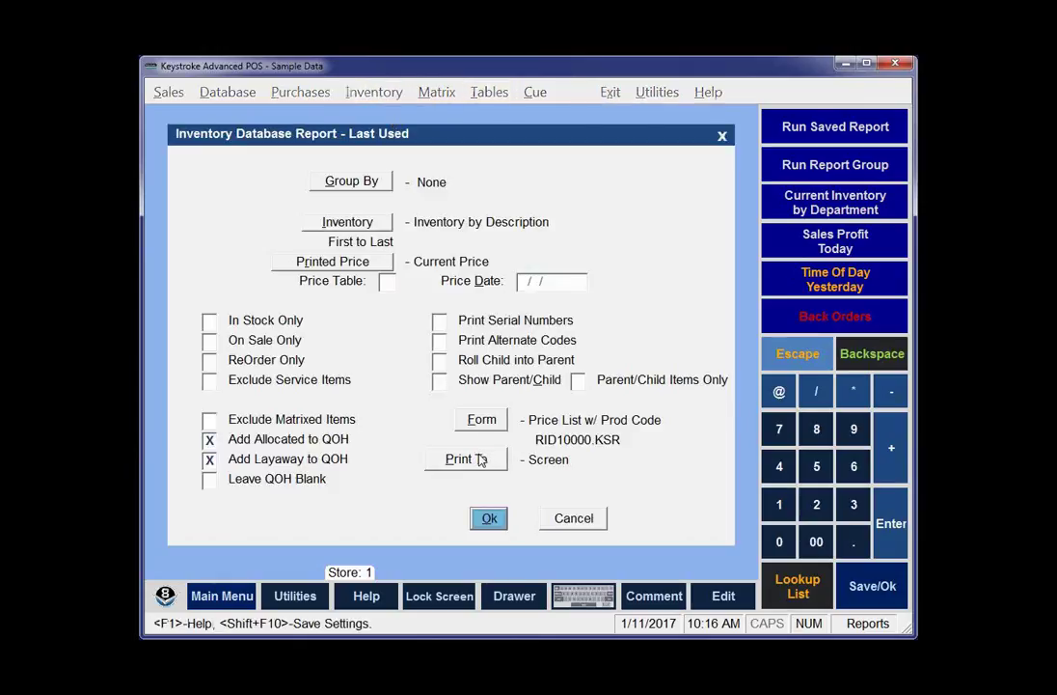
click(485, 421)
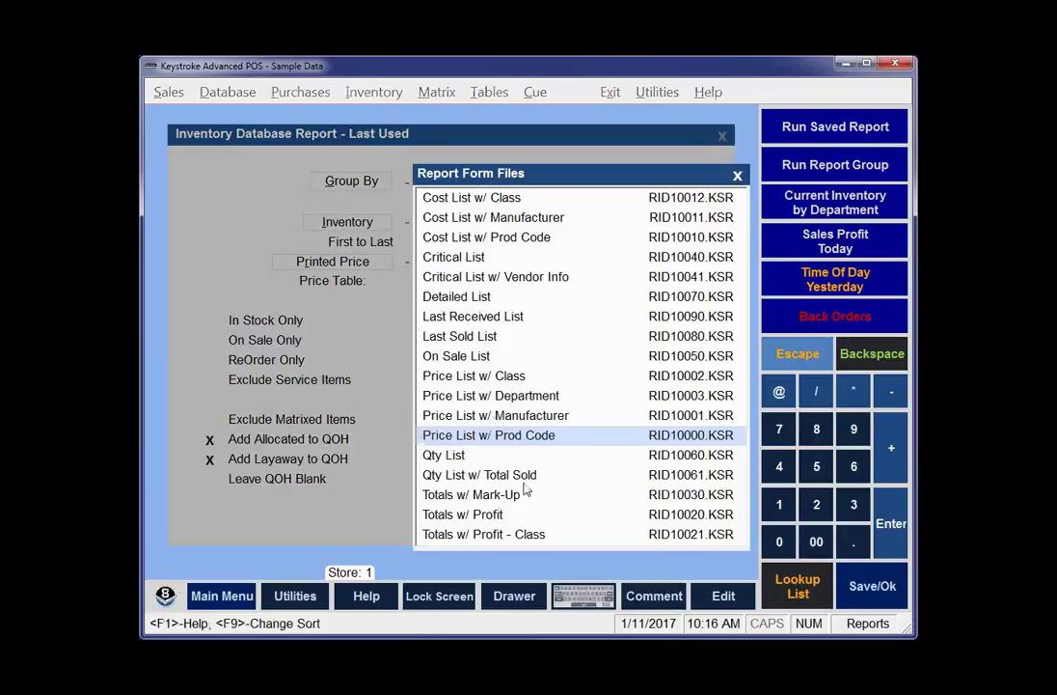
double_click(482, 514)
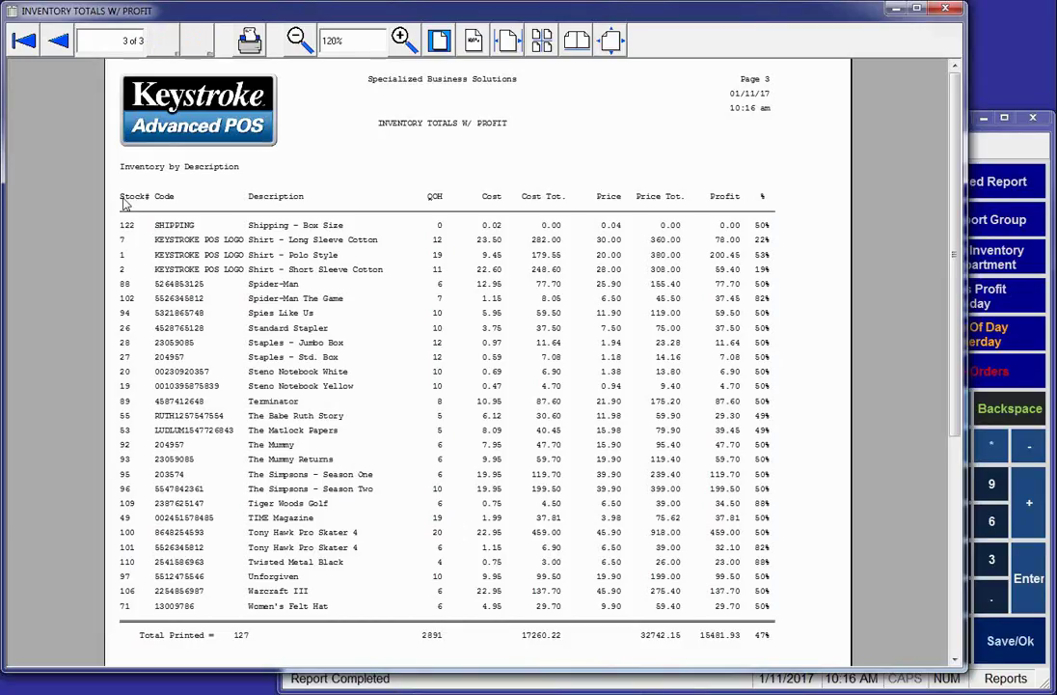
click(401, 39)
click(401, 39)
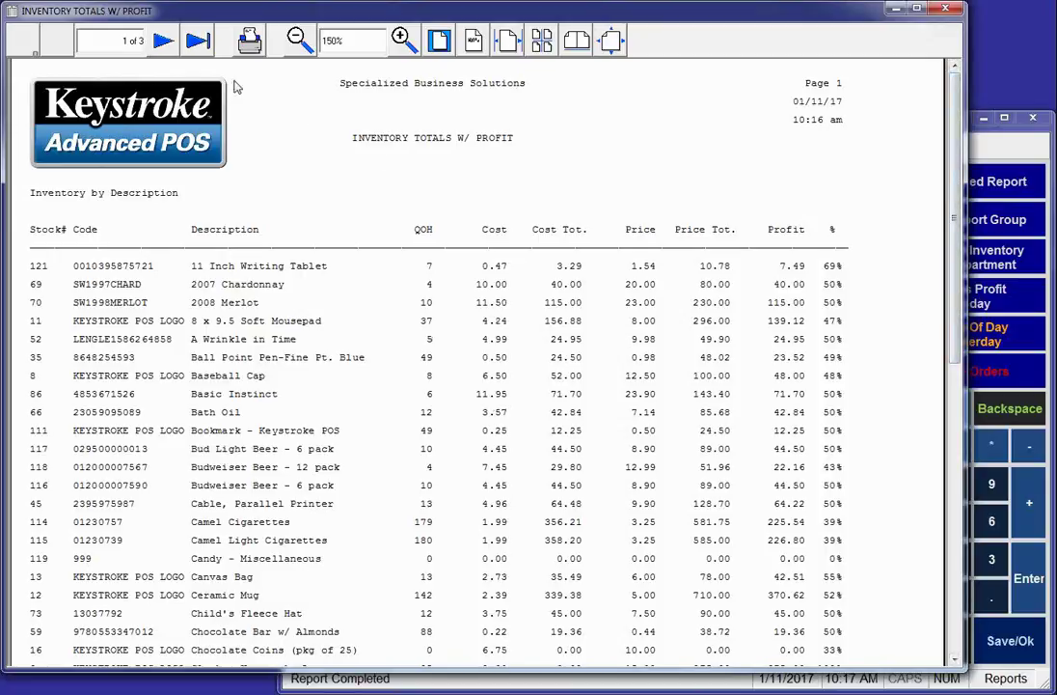
click(200, 40)
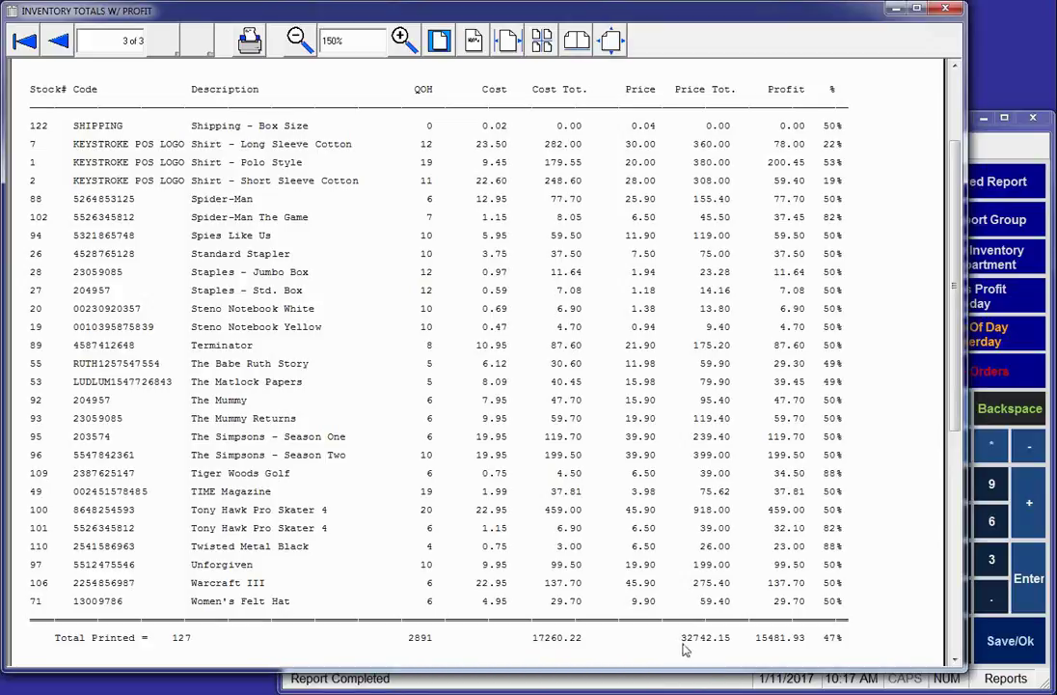
click(946, 8)
Switch to the Configuration Manager.
click(657, 92)
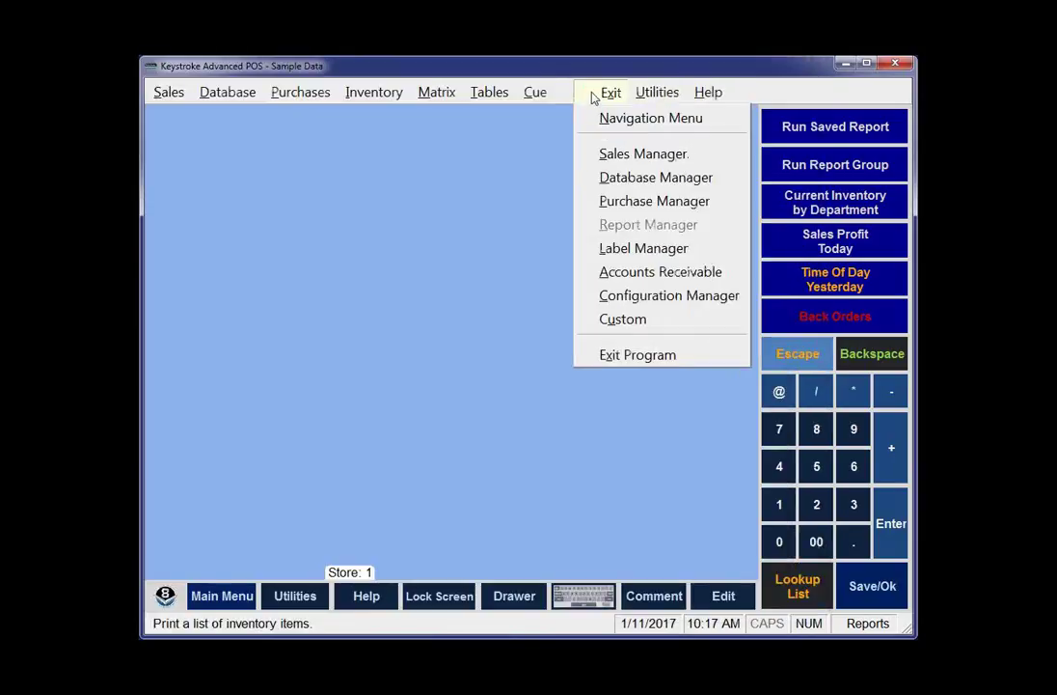
mouse_move(225, 95)
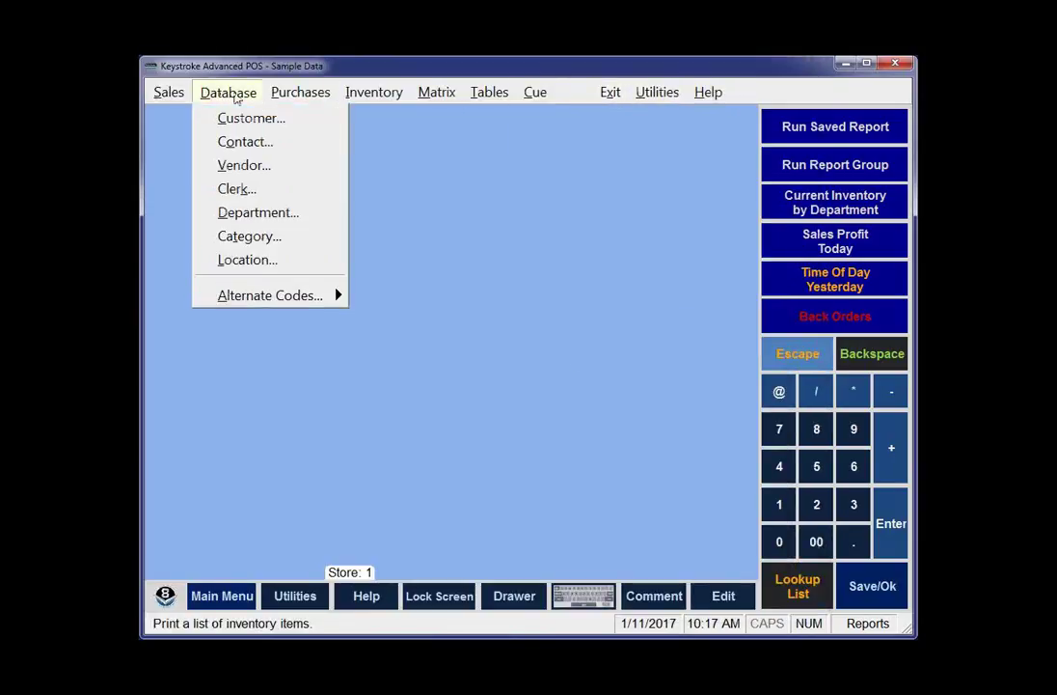
mouse_move(603, 97)
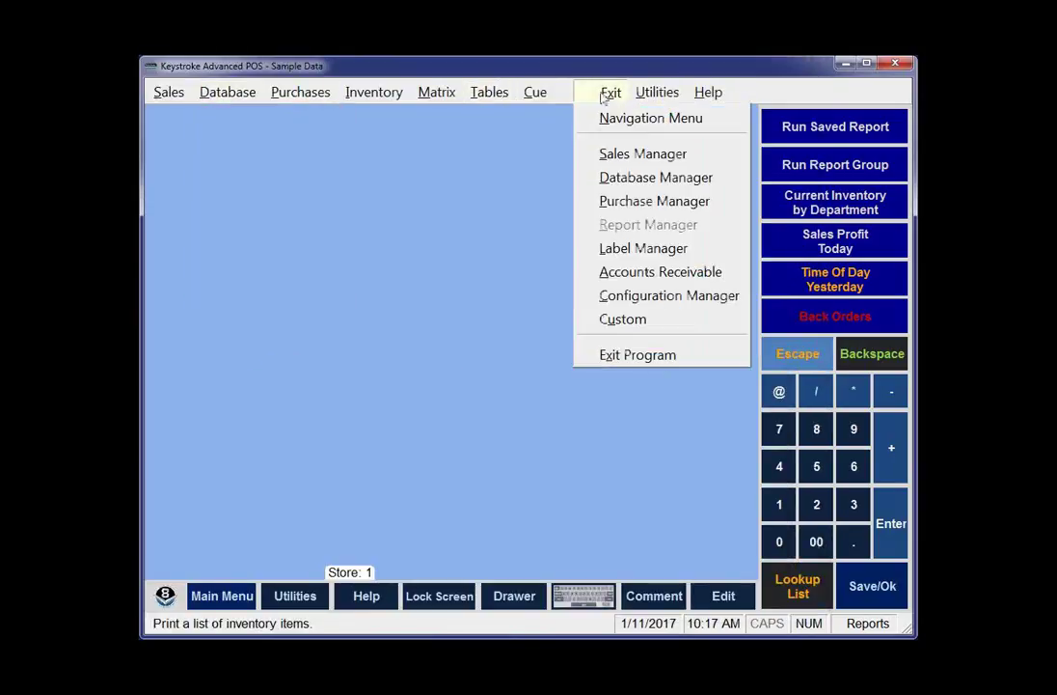
click(609, 272)
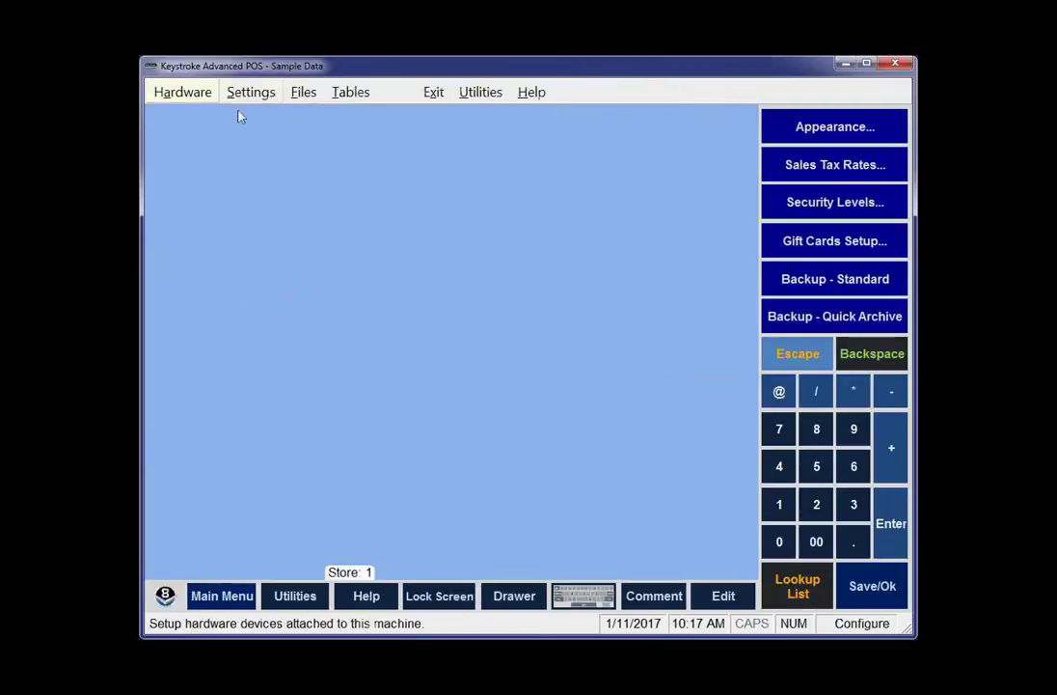
Open Settings > Sales Transactions and select the Sales Order type (ORD, hot key O).
click(252, 91)
click(289, 188)
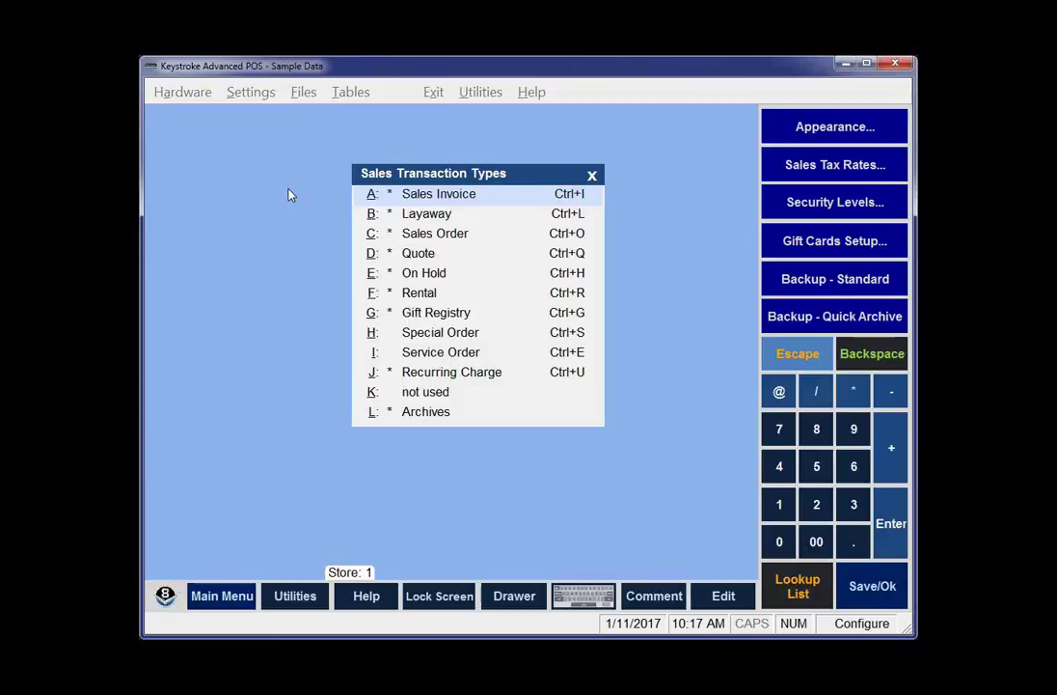
key(Down)
key(Down)
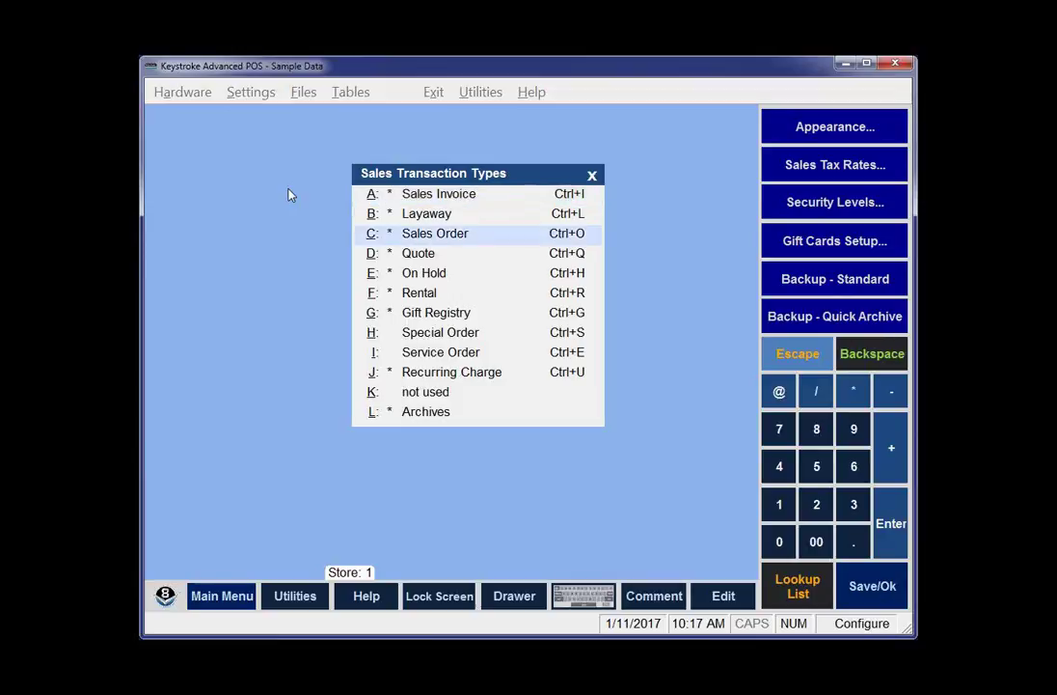
key(Return)
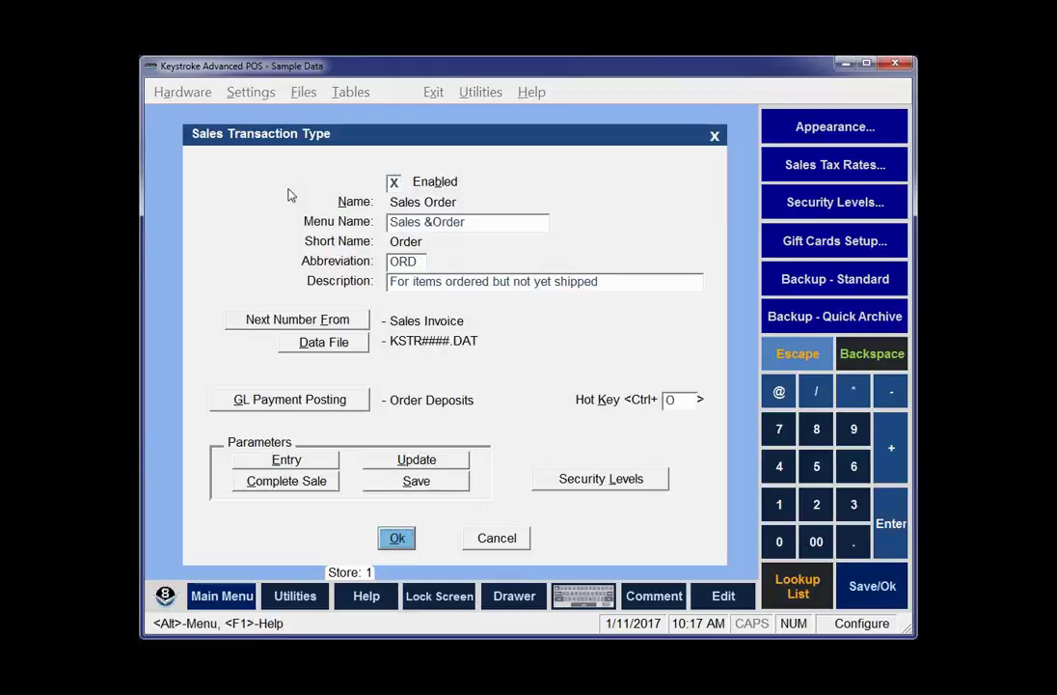
Review the Sales Order update parameters, toggling QOH off and back on, then confirm.
click(391, 463)
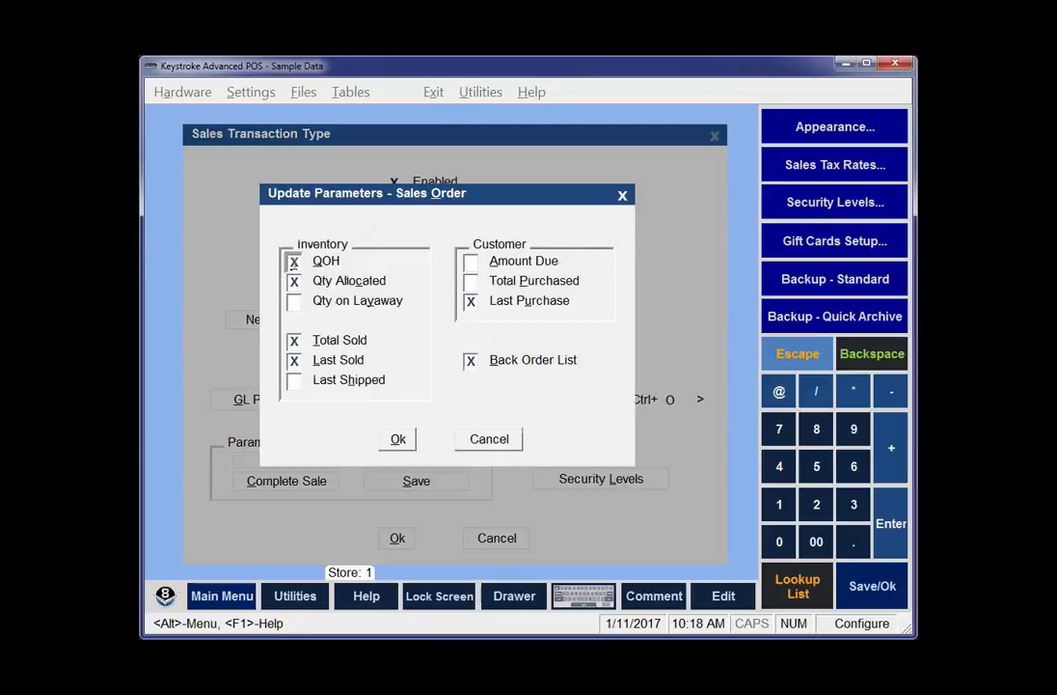
key(space)
click(302, 267)
click(382, 439)
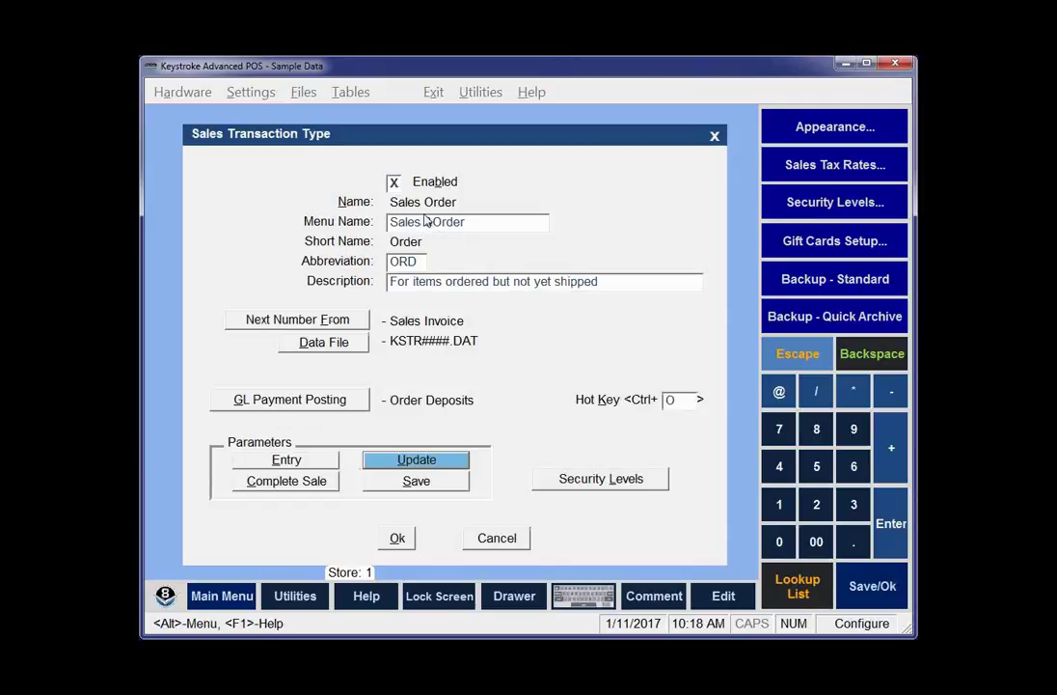
Add an & to the Sales Order menu name and review its security levels.
click(429, 222)
text(&)
click(577, 482)
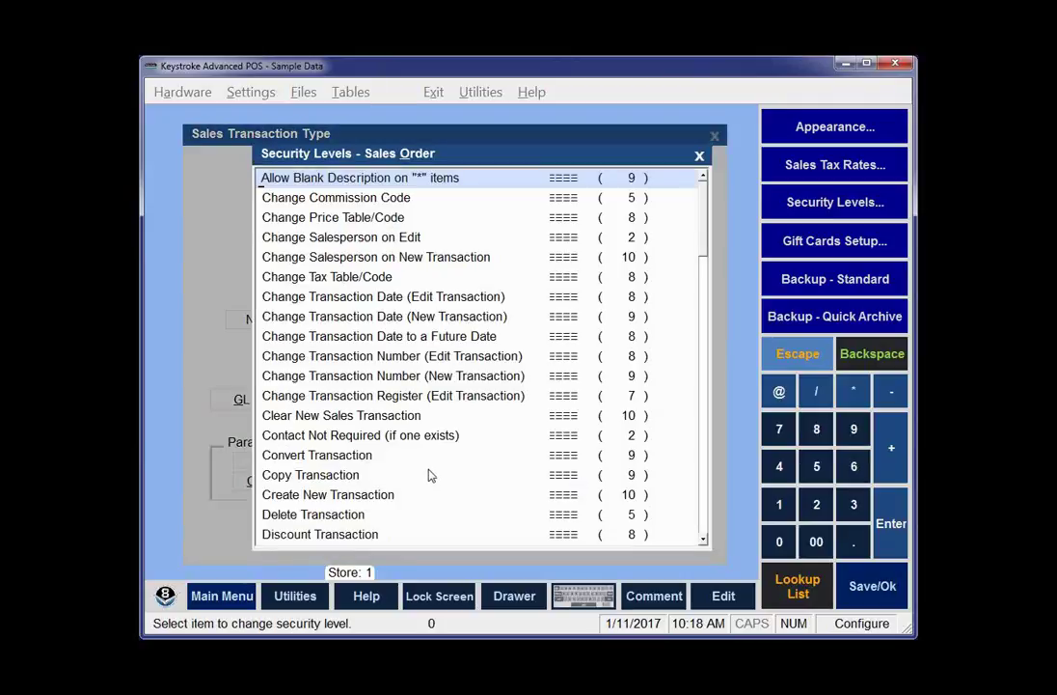
click(699, 156)
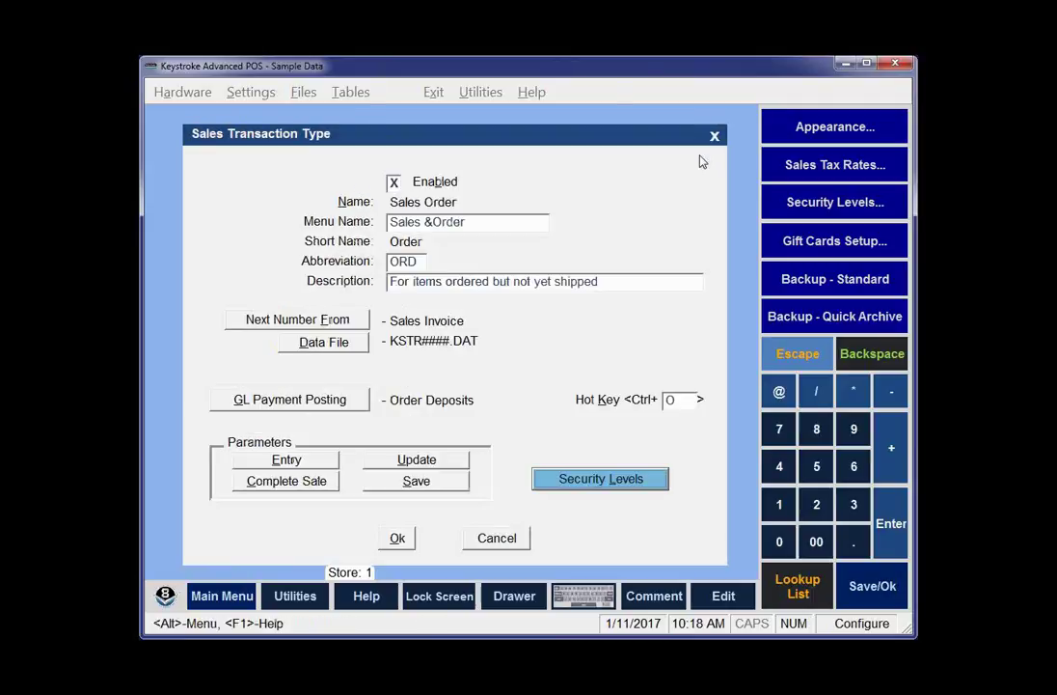
Check the Sales Order entry parameters, then cancel them and the transaction type dialog unchanged.
click(290, 460)
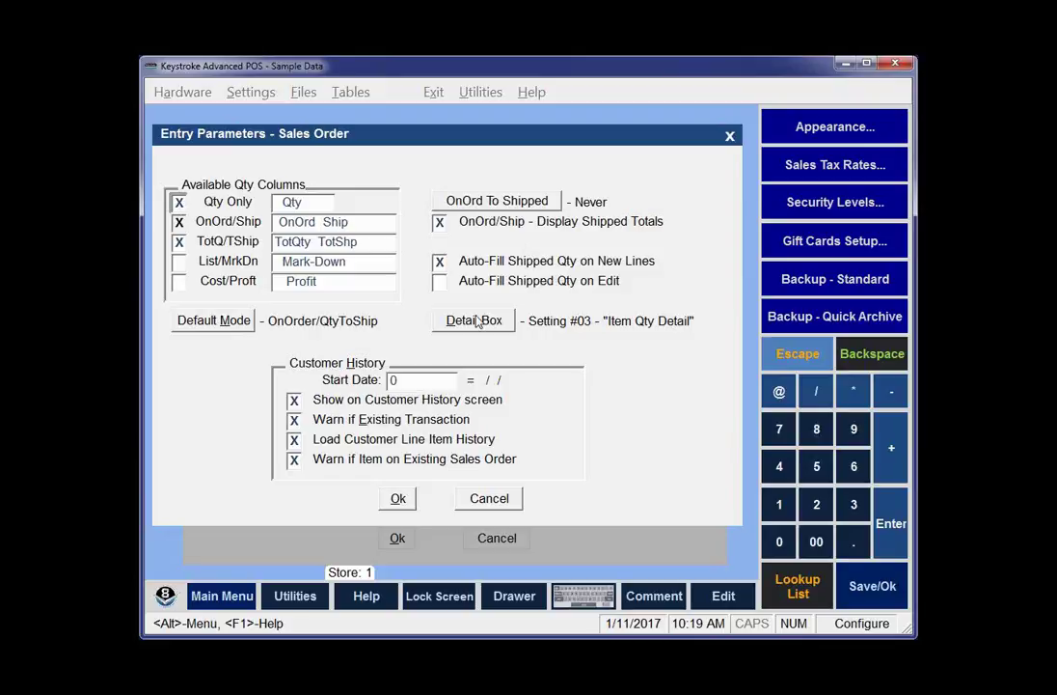
click(494, 500)
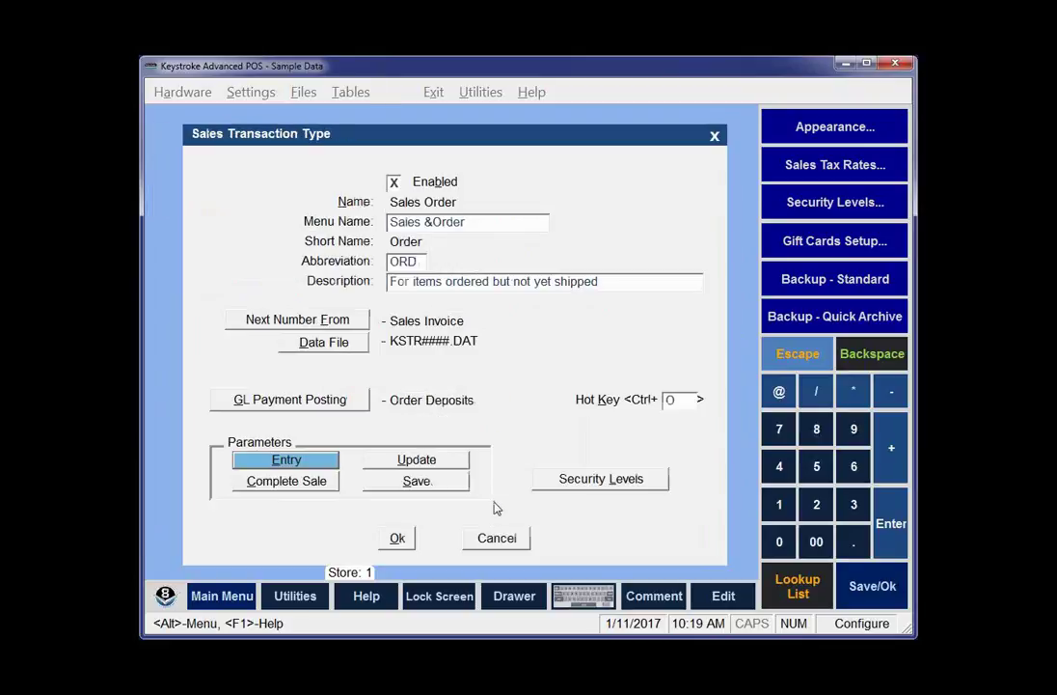
click(504, 540)
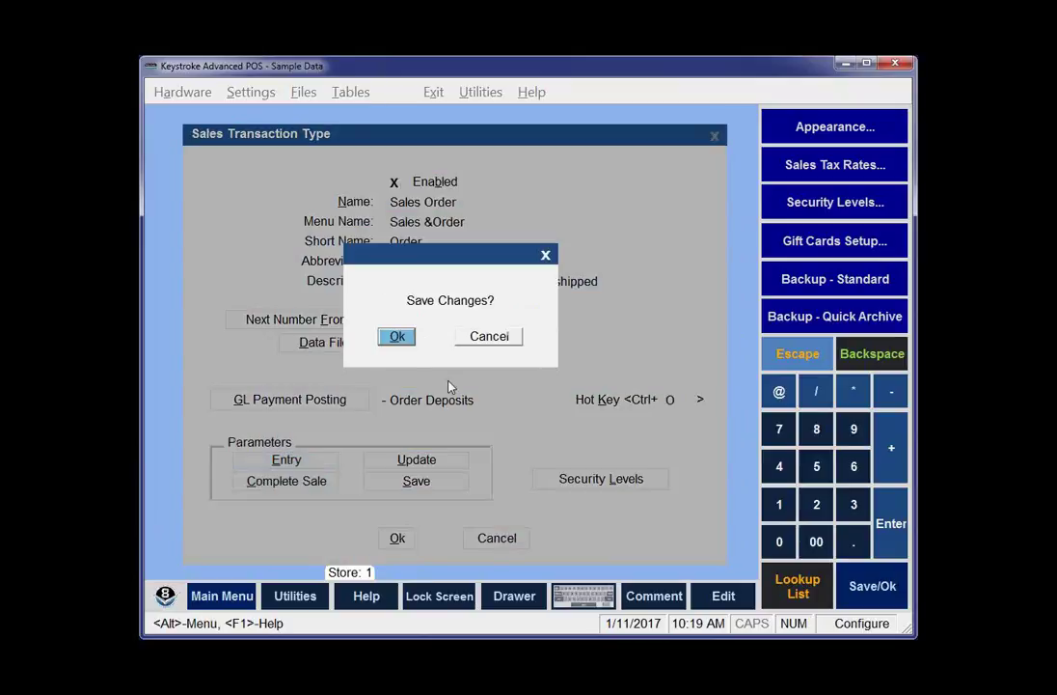
Confirm saving the changes to the Sales Order transaction type.
click(398, 337)
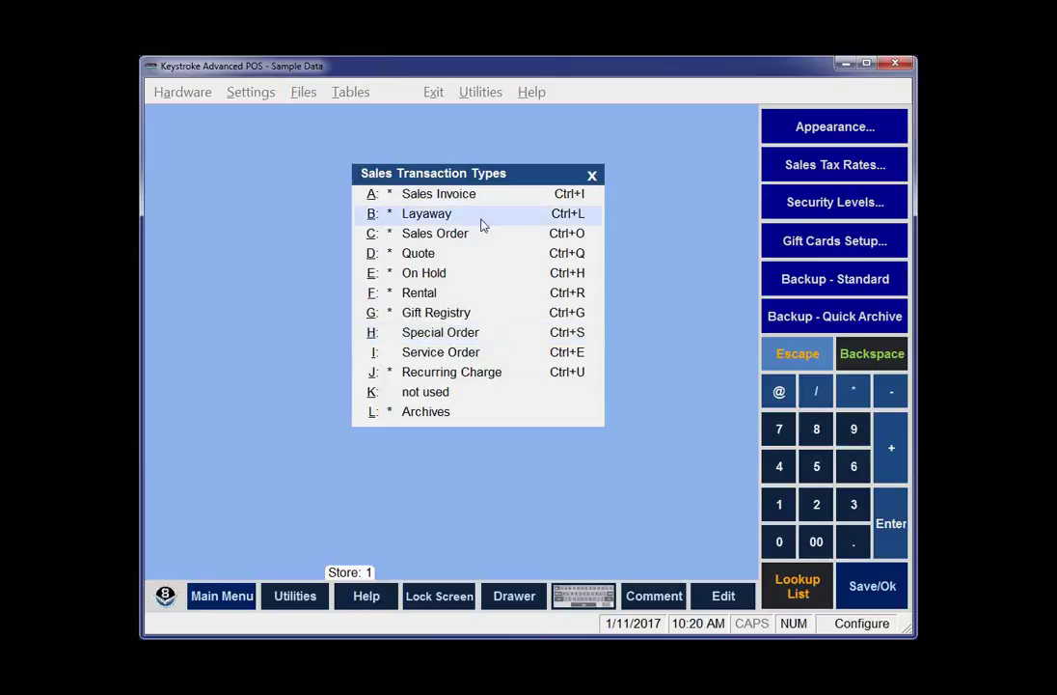
Close the transaction types list and go to the Sales Manager screen.
click(592, 176)
mouse_move(433, 92)
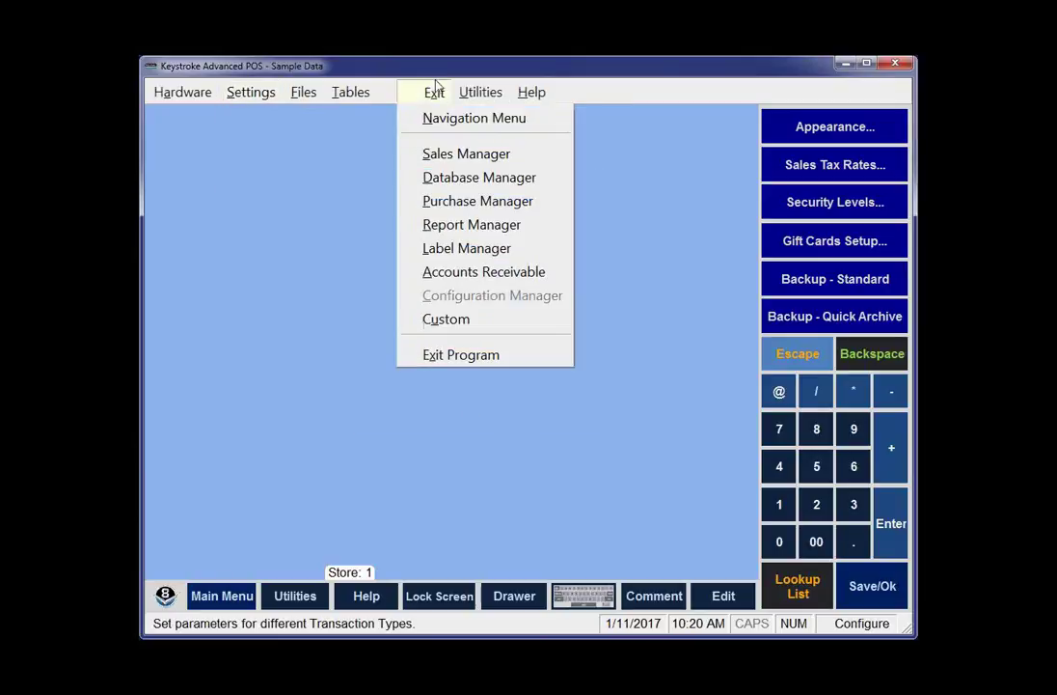
click(439, 155)
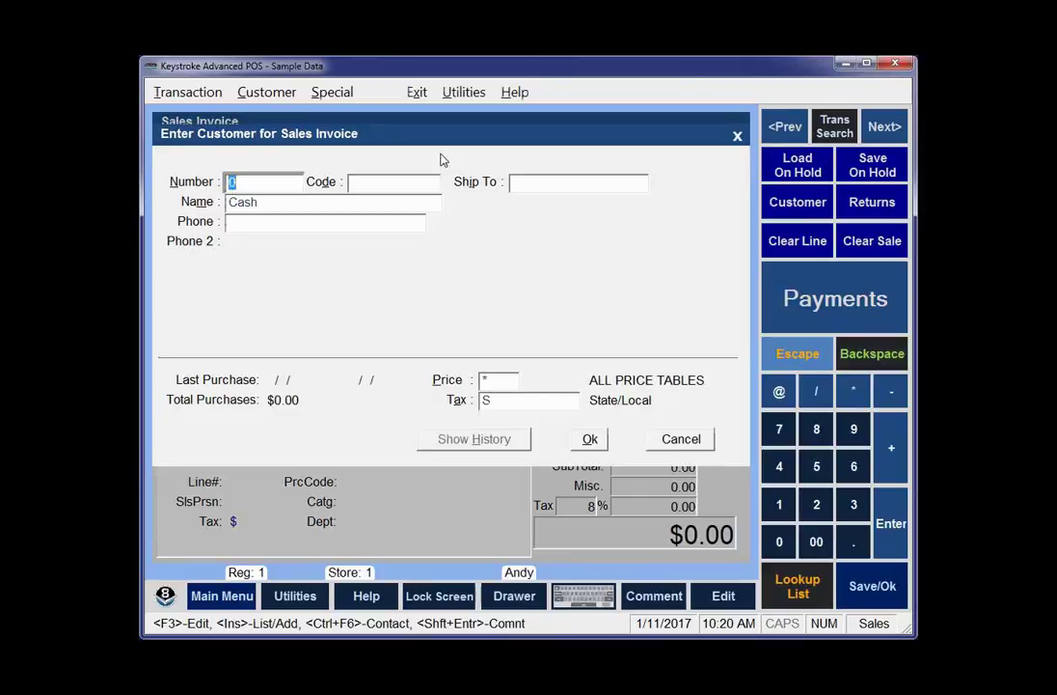
Start a new quote (Ctrl+Q) and load the sample customer by their customer number.
key(ctrl+q)
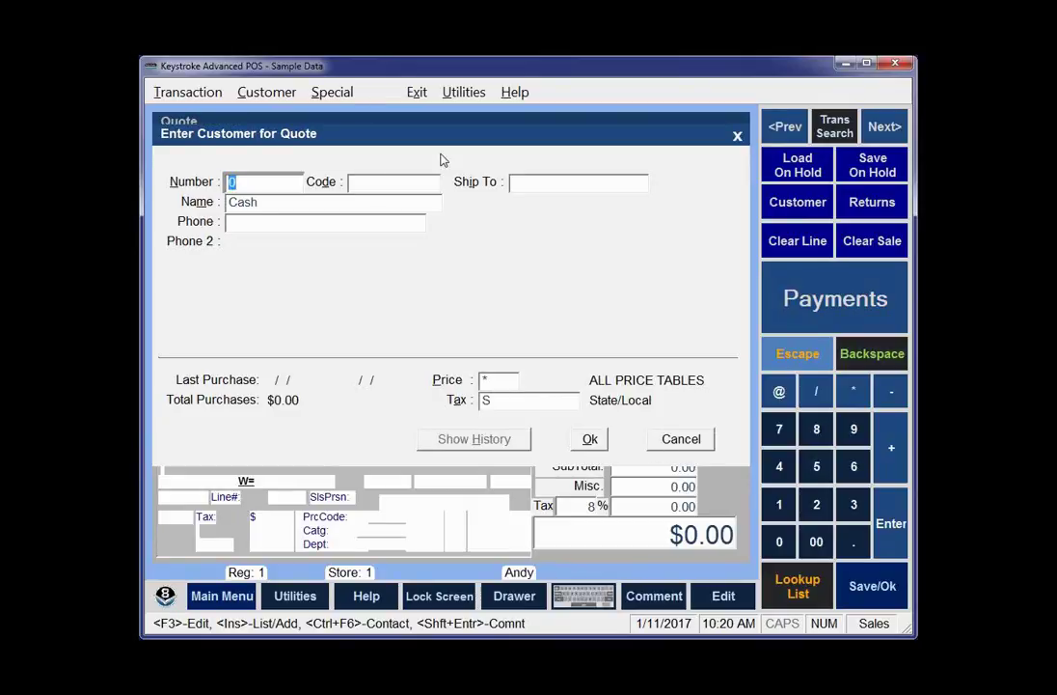
text(4)
key(Return)
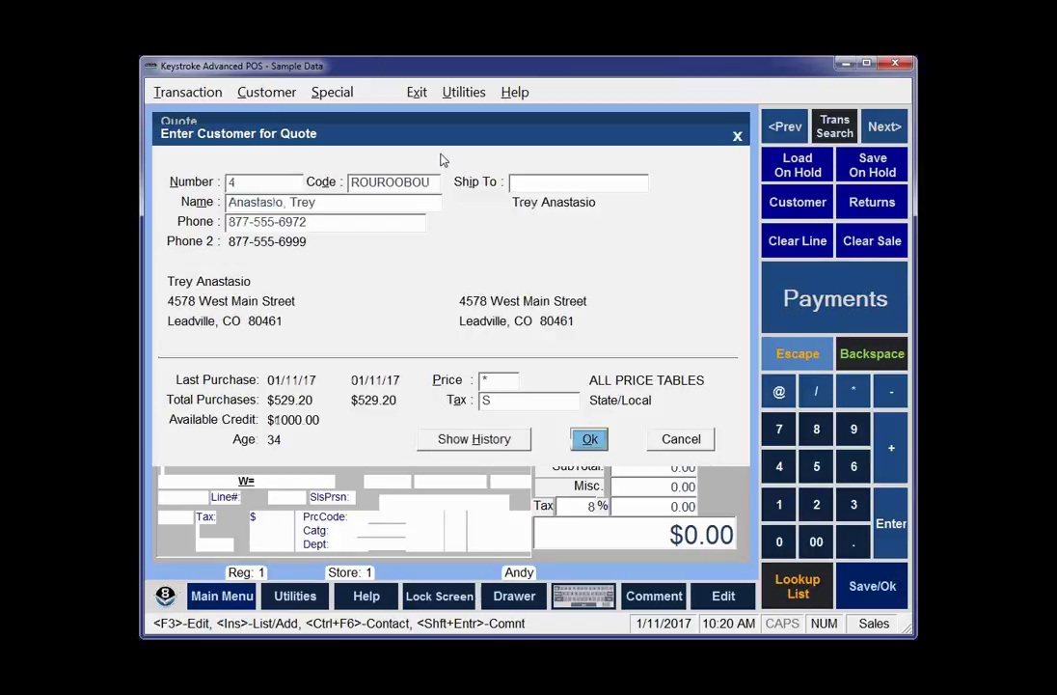
key(Return)
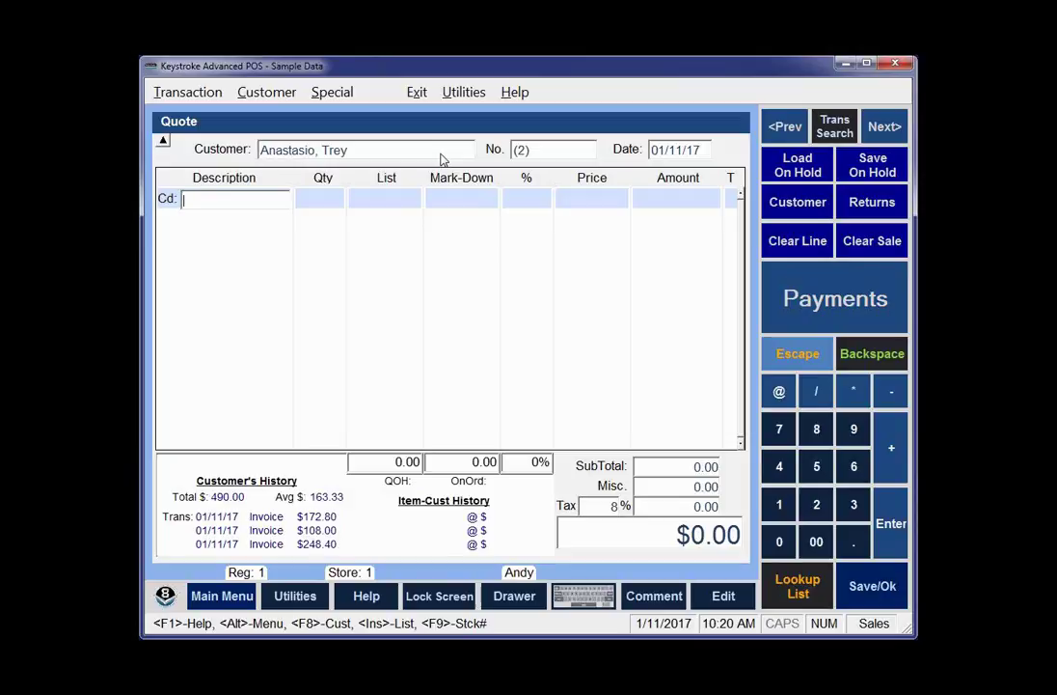
Add 2007 Chardonnay to the quote with quantity 4.
key(Insert)
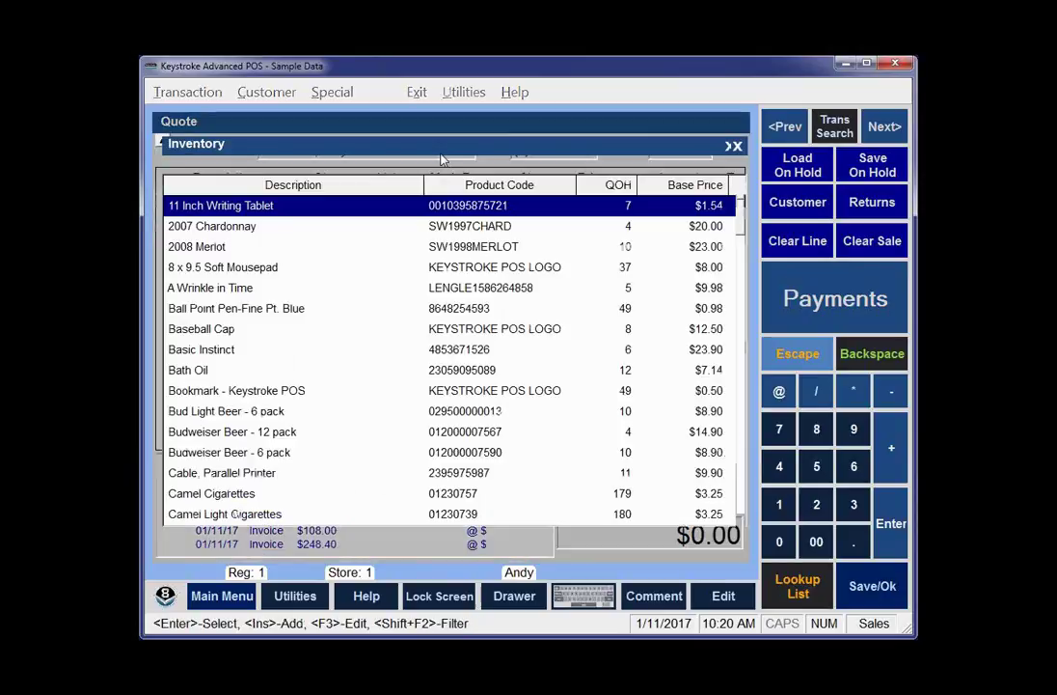
key(Down)
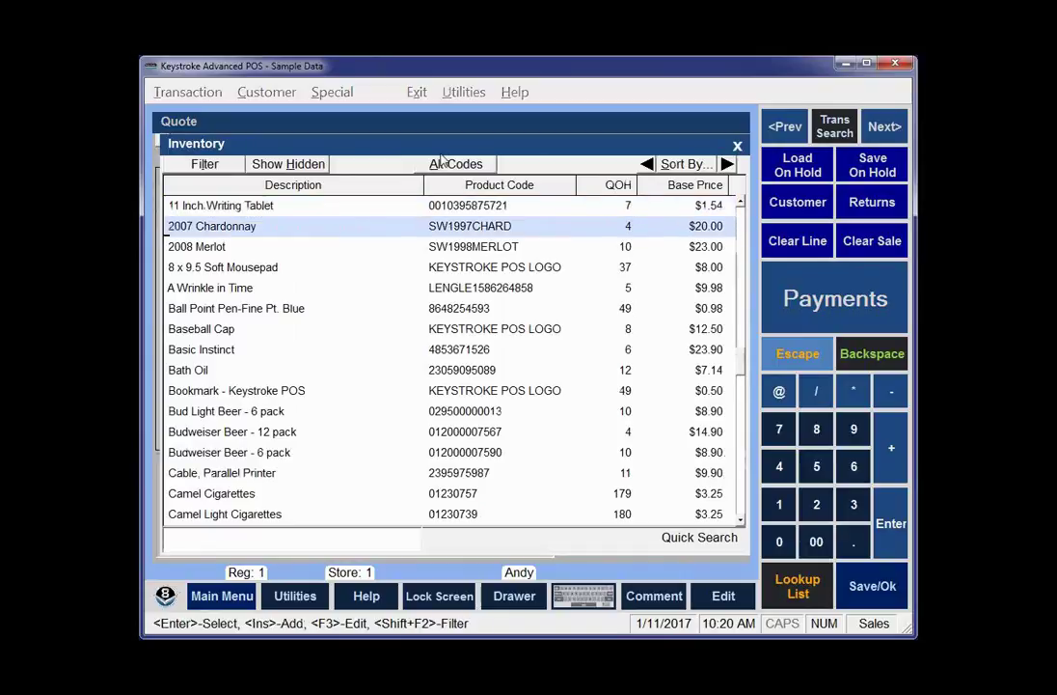
key(Return)
key(Up)
key(Tab)
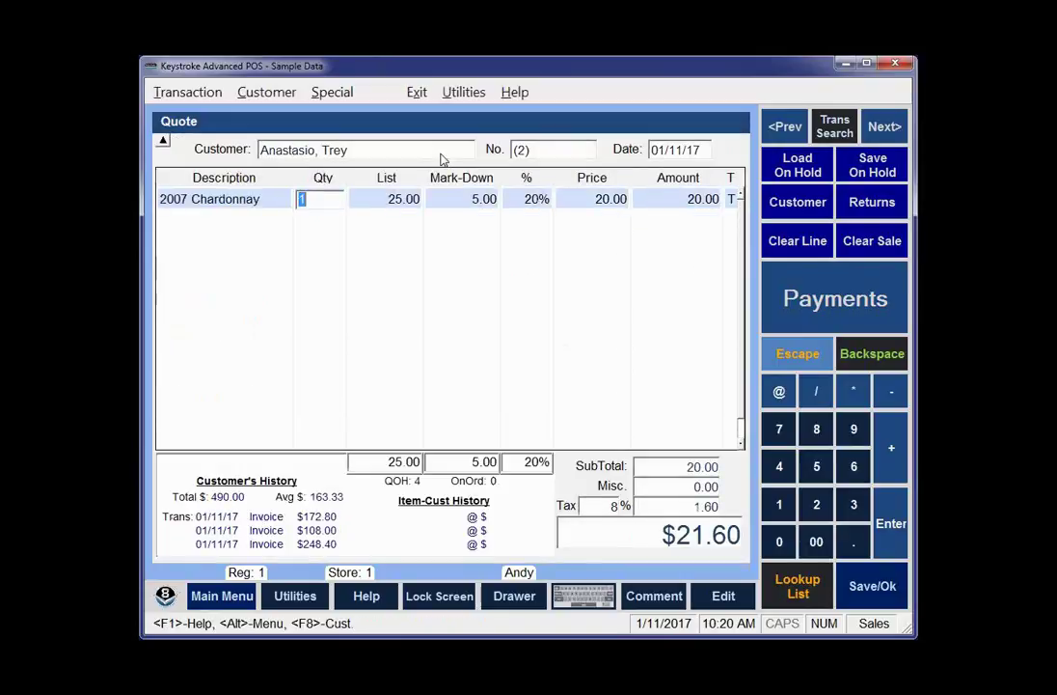
text(4)
key(Return)
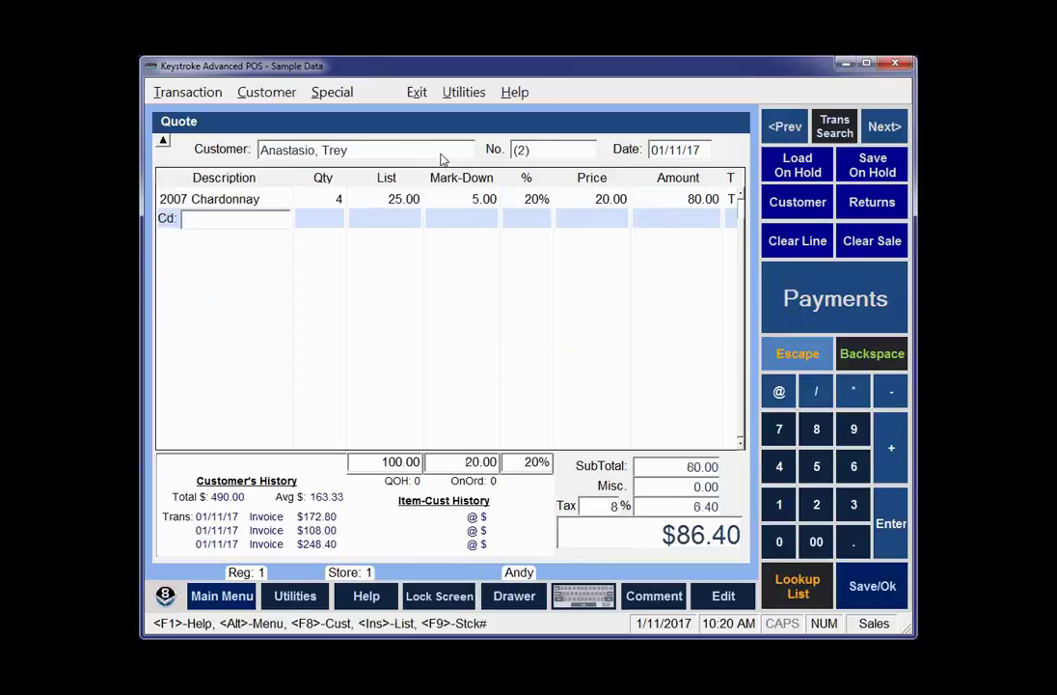
Add 2008 Merlot to the quote with quantity 8.
key(Insert)
key(Down)
key(Down)
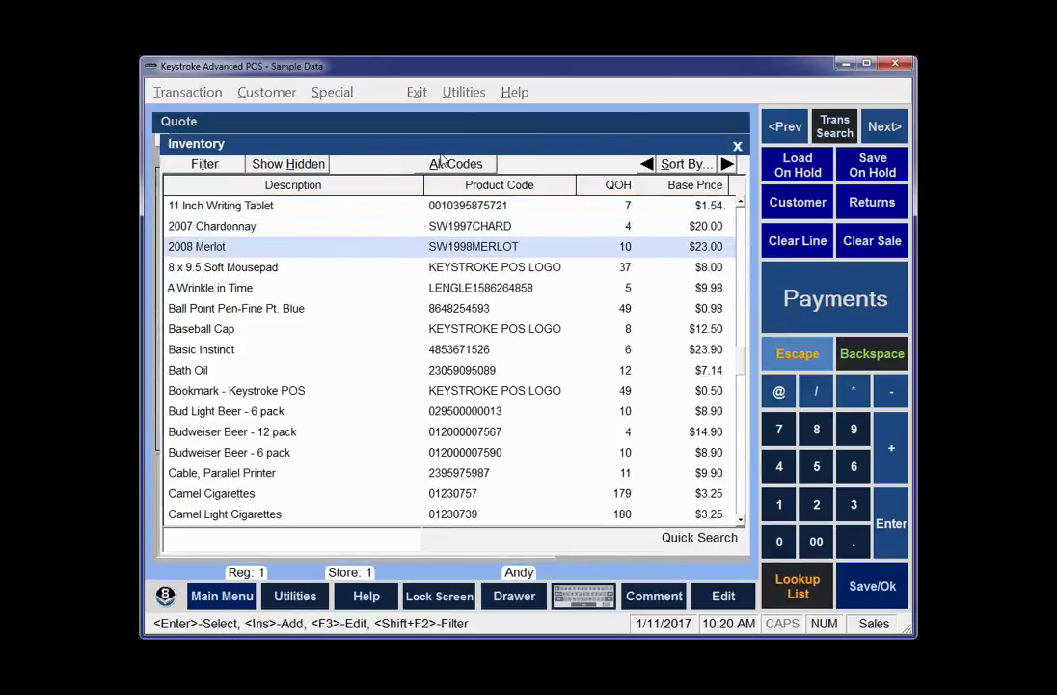
key(Return)
key(Up)
key(Tab)
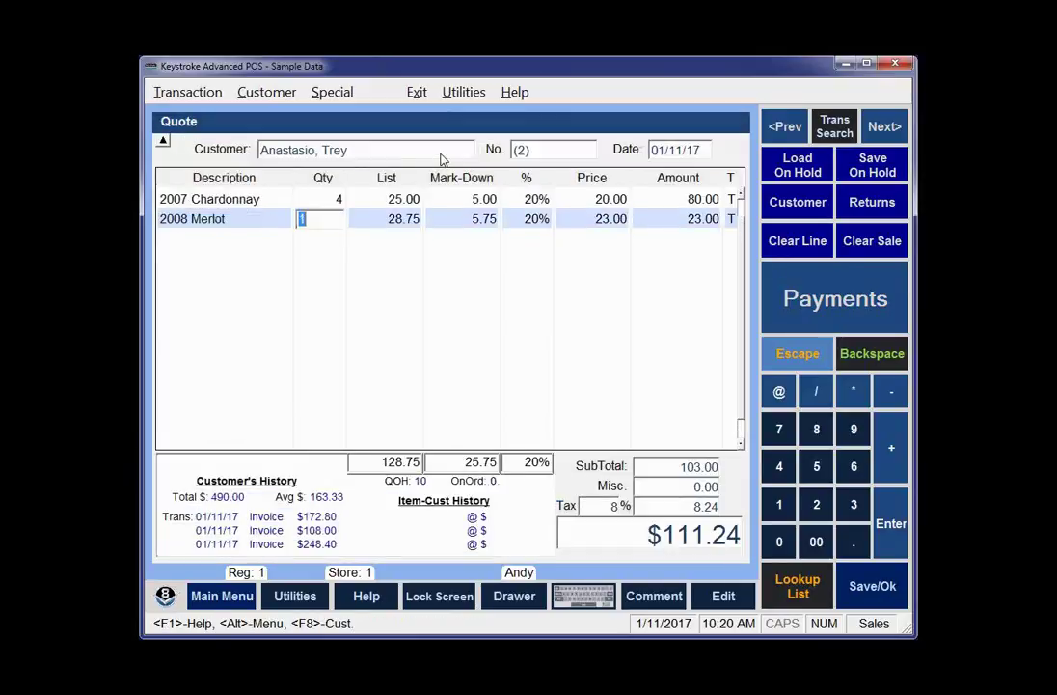
text(8)
key(Return)
Add 2 Budweiser Beer 12-packs and show the sale completion totals at $314.38.
key(Insert)
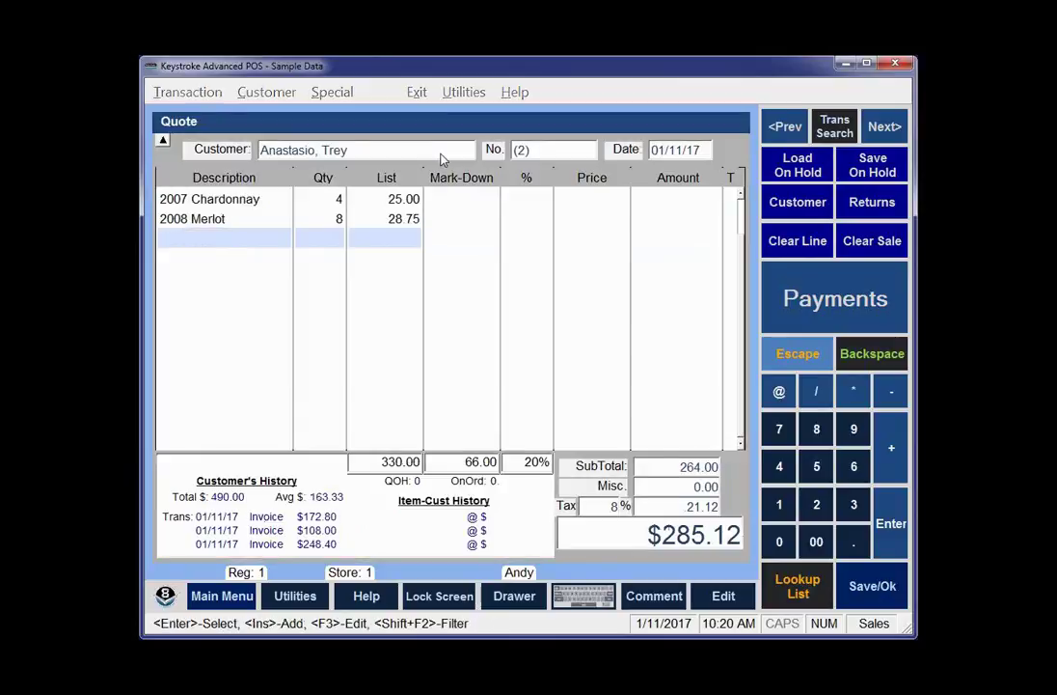
key(Down)
key(Down)
key(Down)
key(Down)
key(Down)
key(Down)
key(Down)
key(Down)
key(Down)
key(Down)
key(Down)
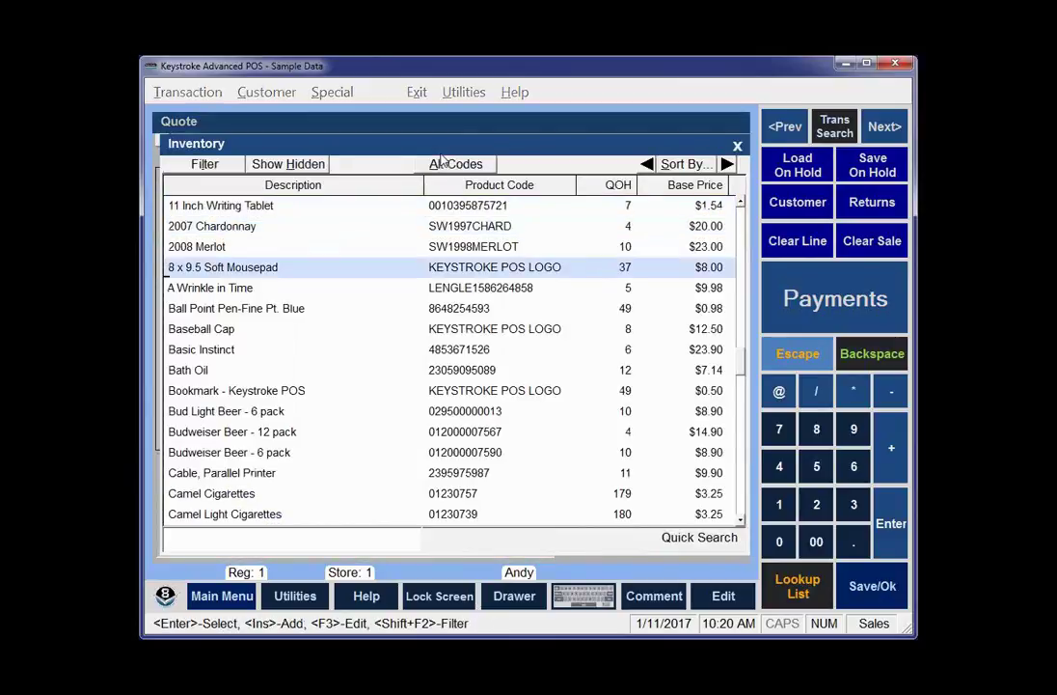
key(Return)
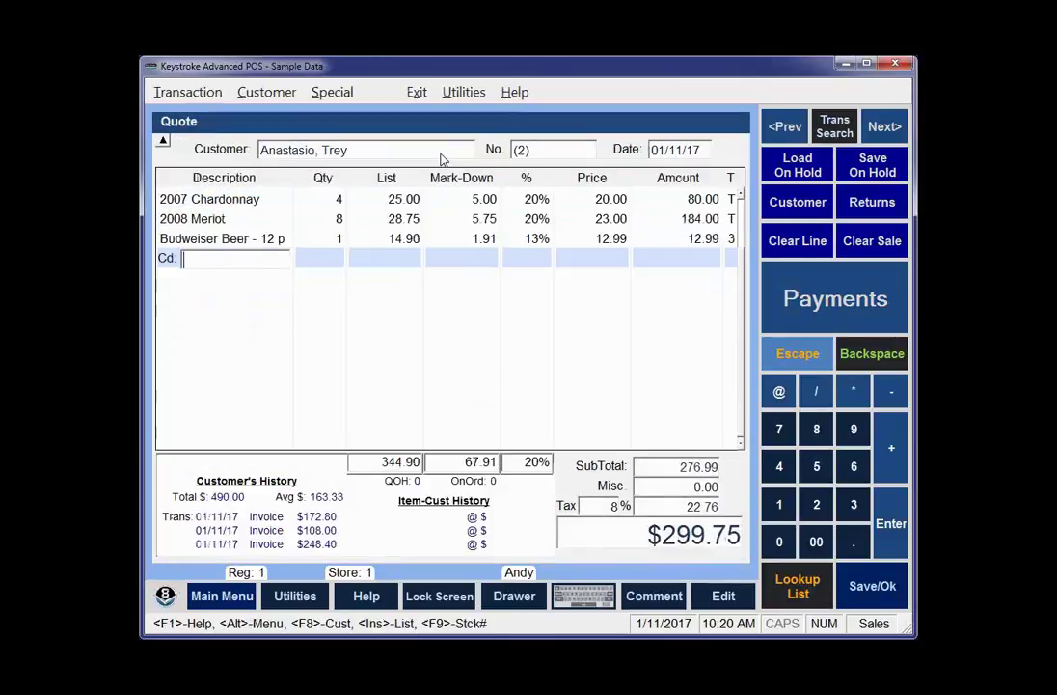
key(Up)
key(Return)
text(2)
key(Return)
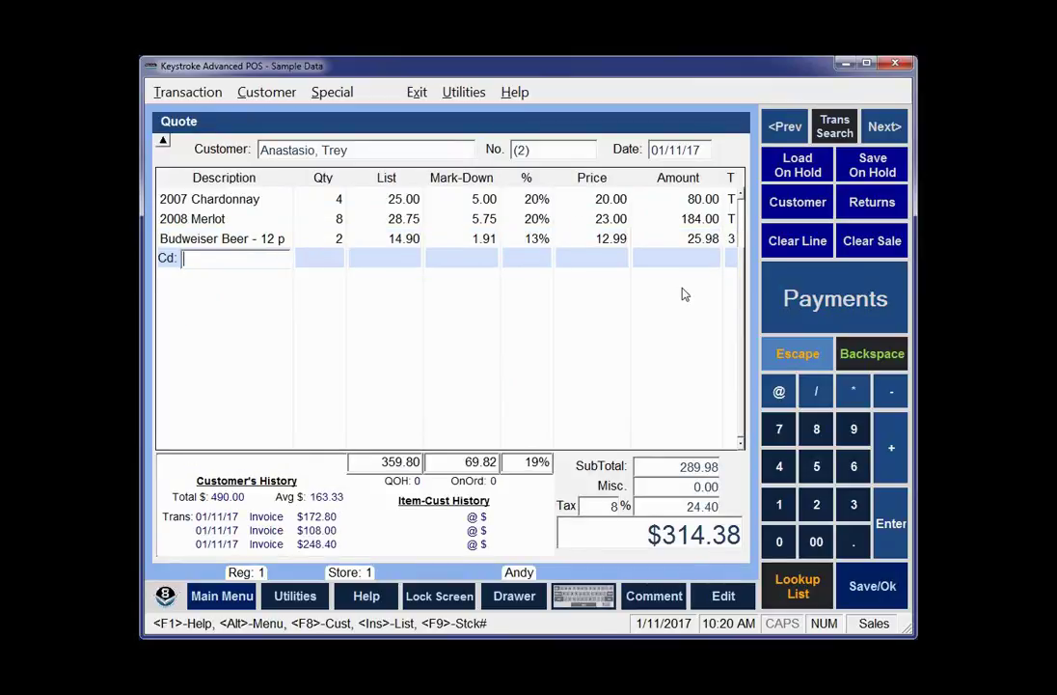
click(672, 546)
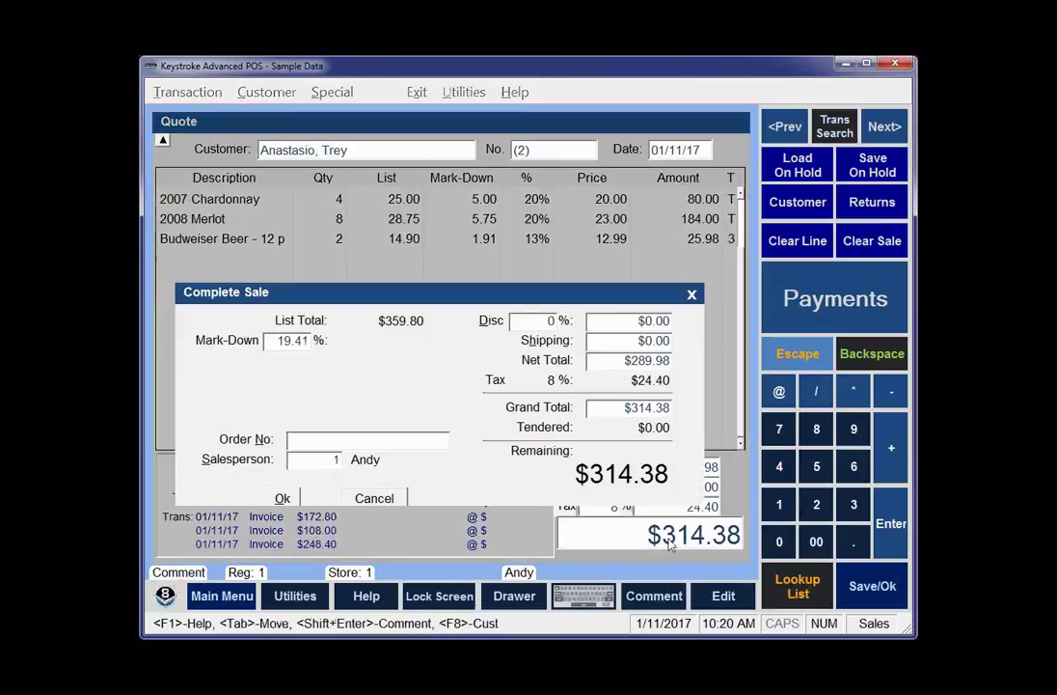
click(626, 408)
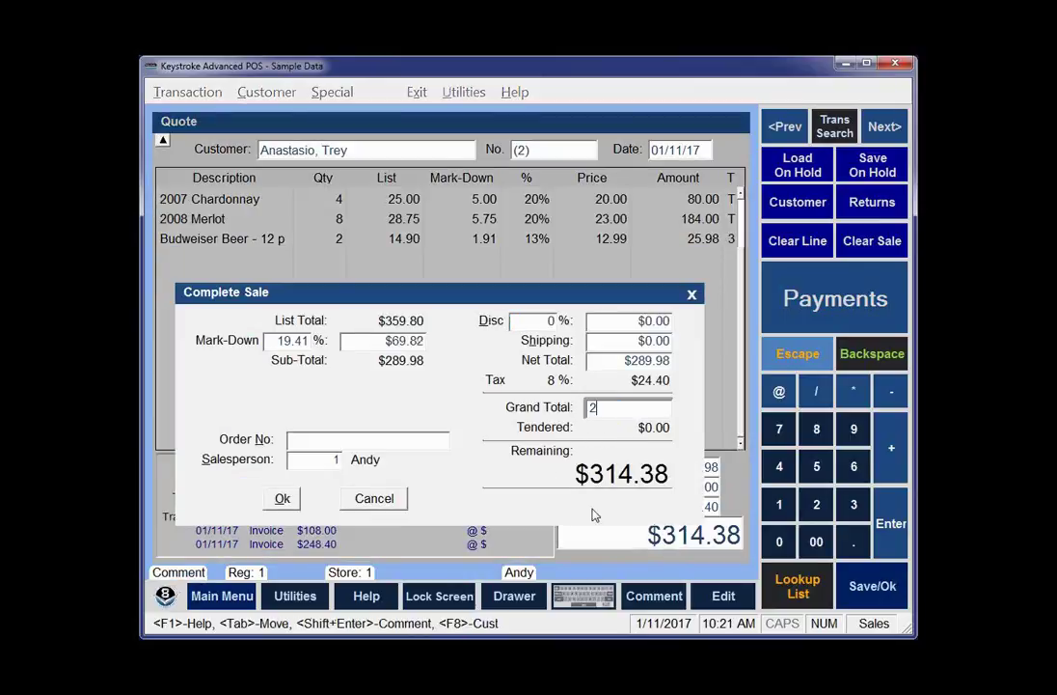
text(99)
key(Return)
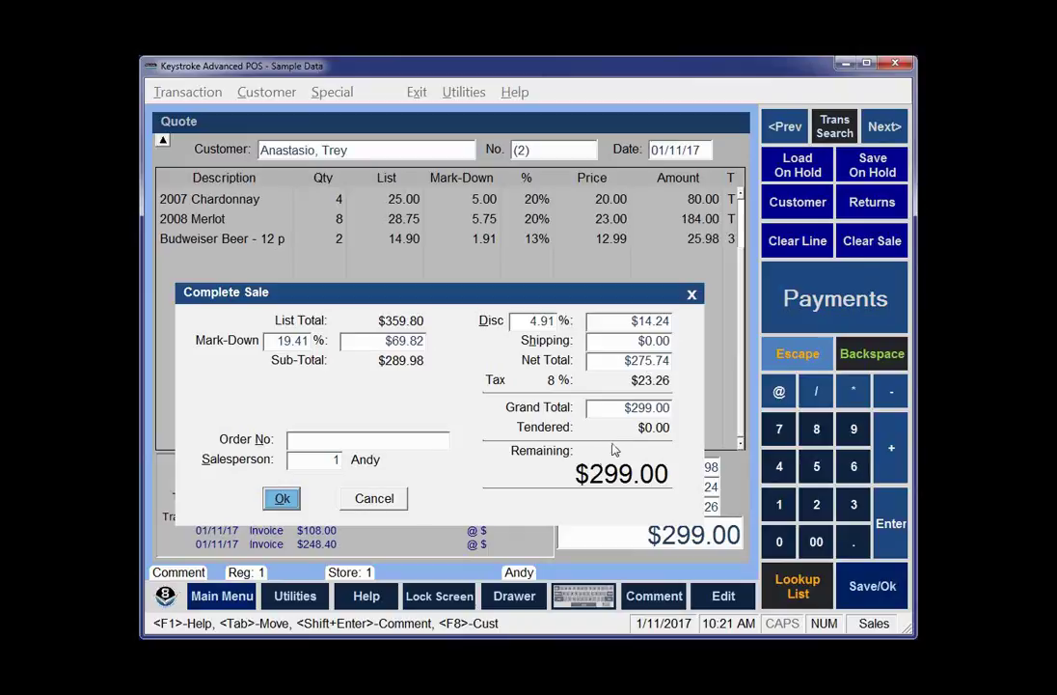
click(654, 325)
text(0)
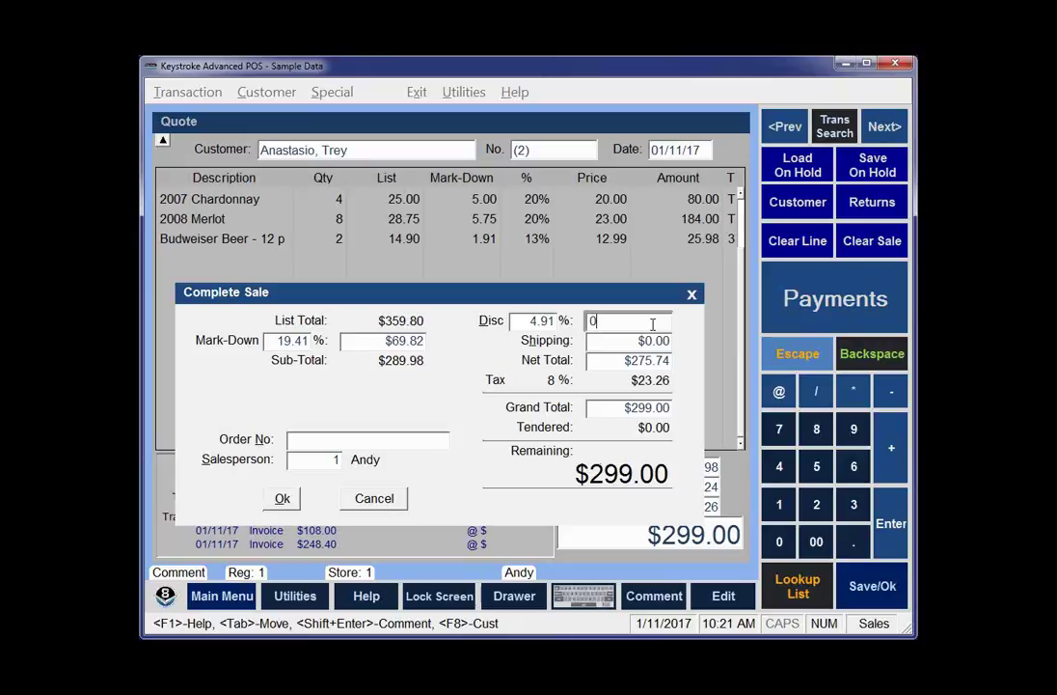
key(Tab)
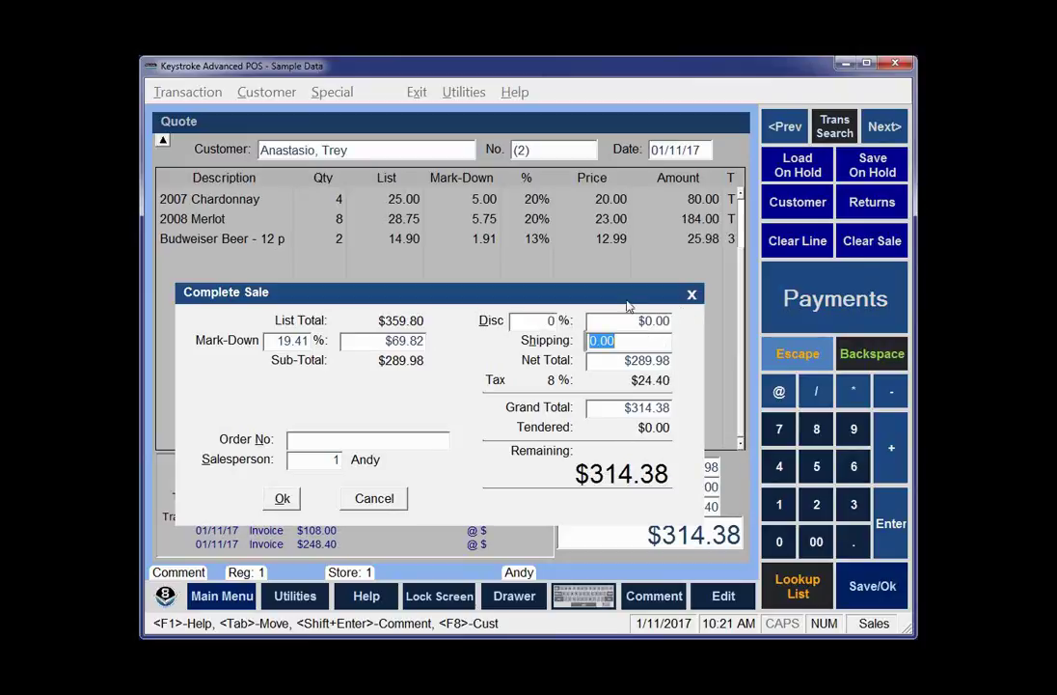
key(Escape)
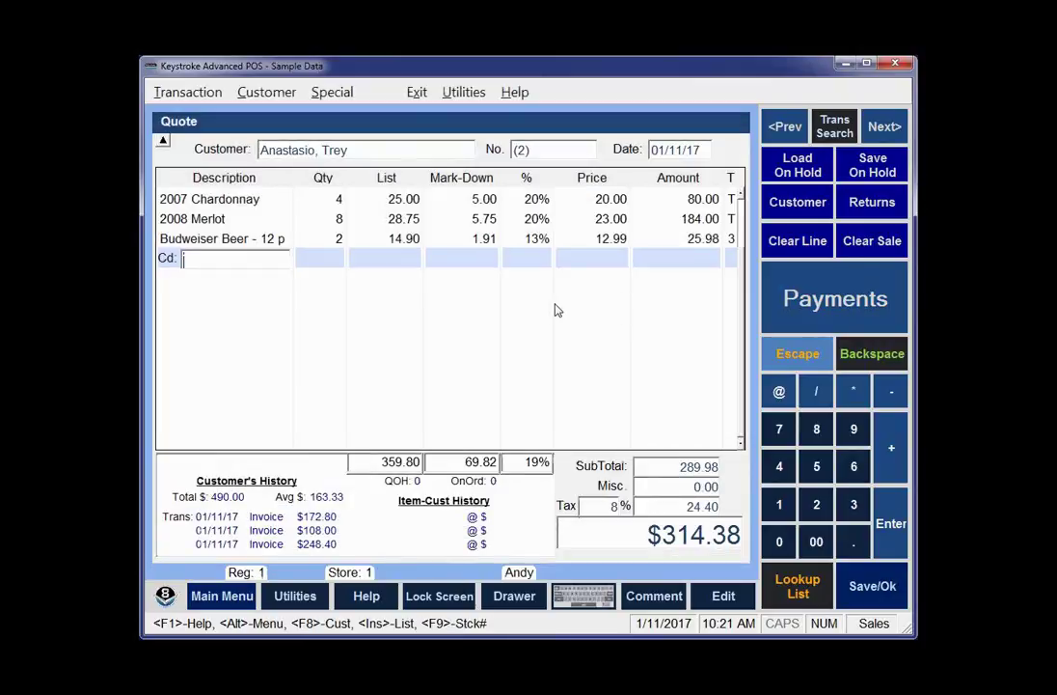
Give the Chardonnay, Merlot and Budweiser lines a 13% markdown, totaling $339.30.
click(534, 199)
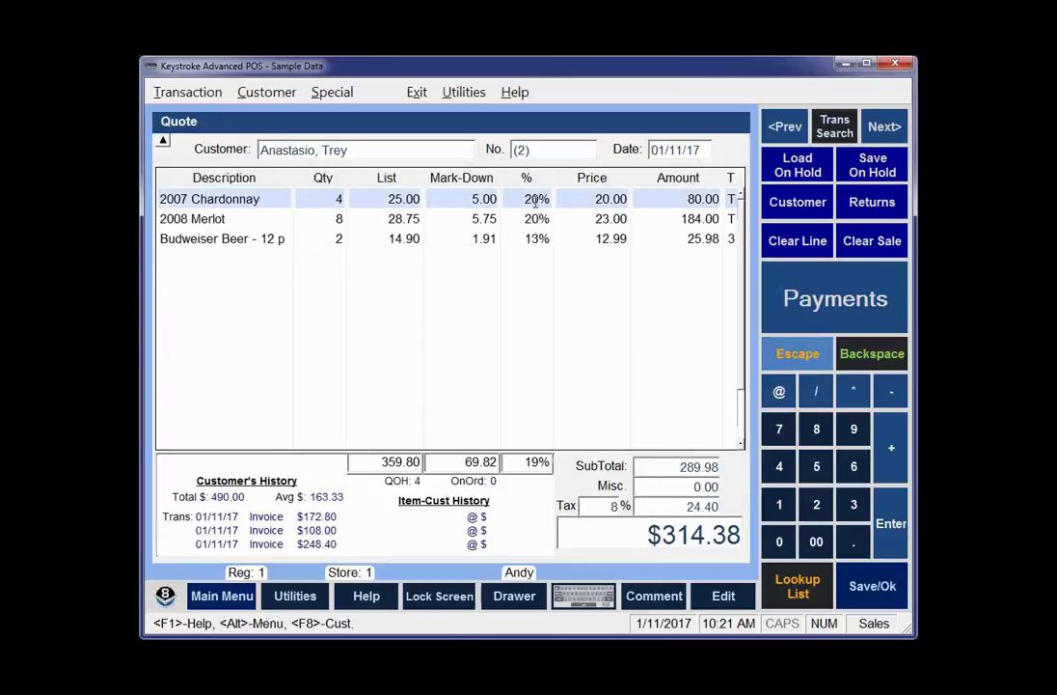
text(13)
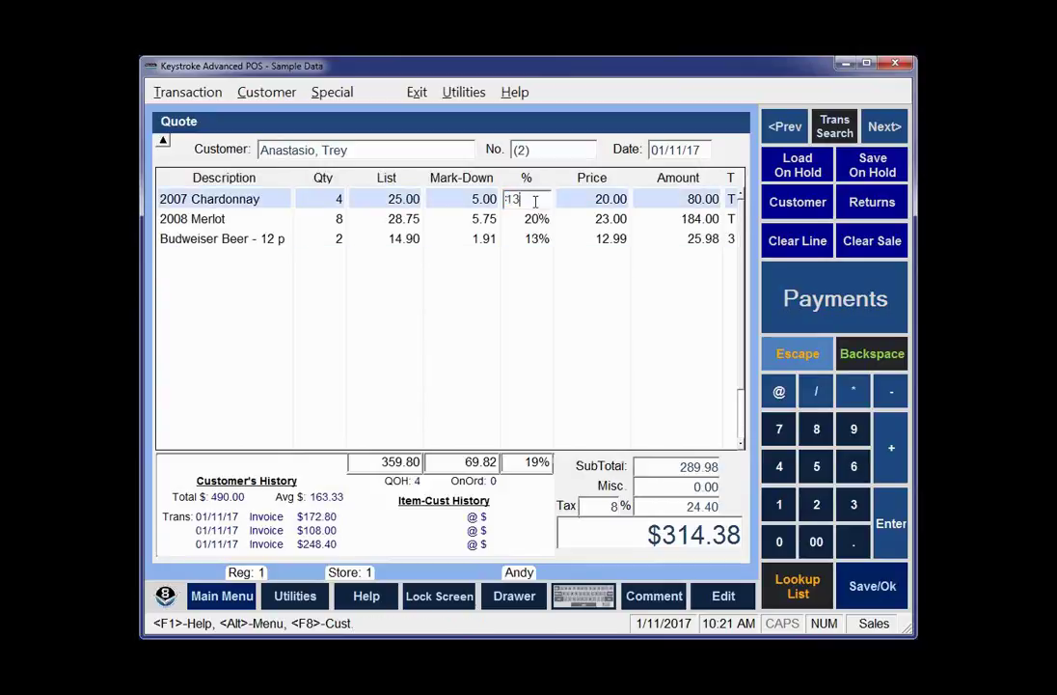
key(Return)
text(13)
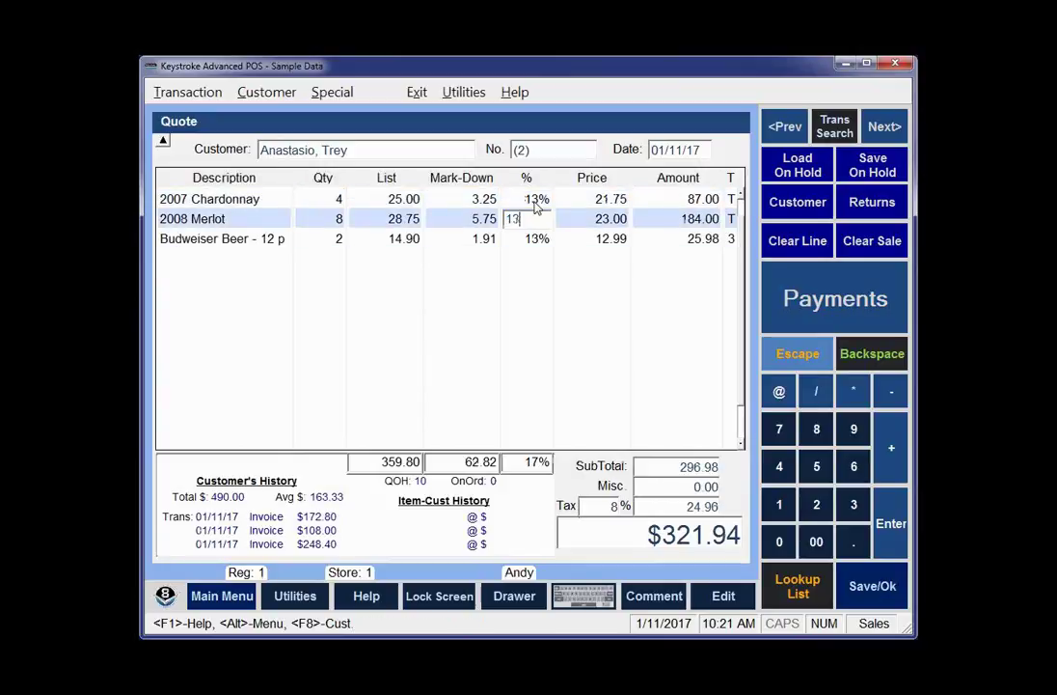
key(Return)
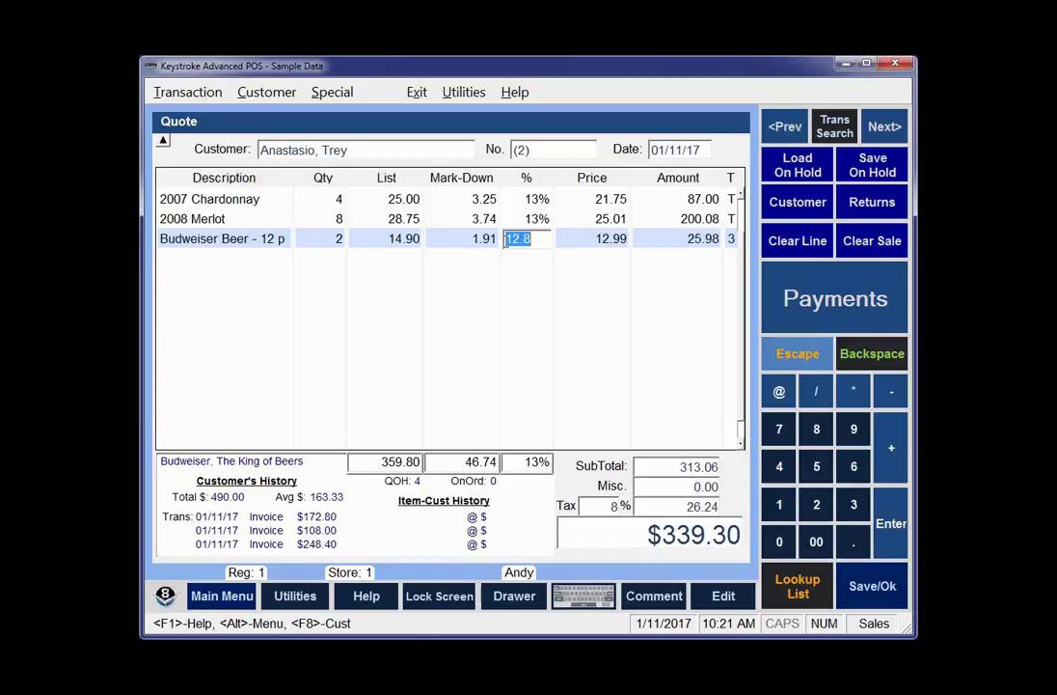
key(Return)
key(F9)
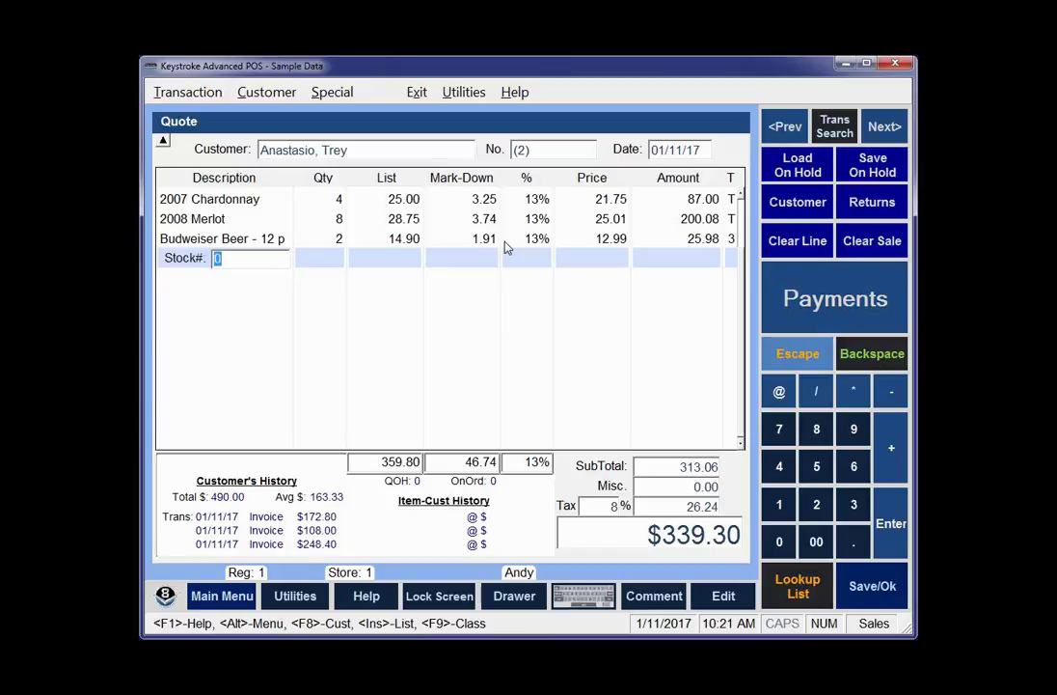
Show cost/profit columns and set 30% profit on all three lines, totaling $227.87.
key(F11)
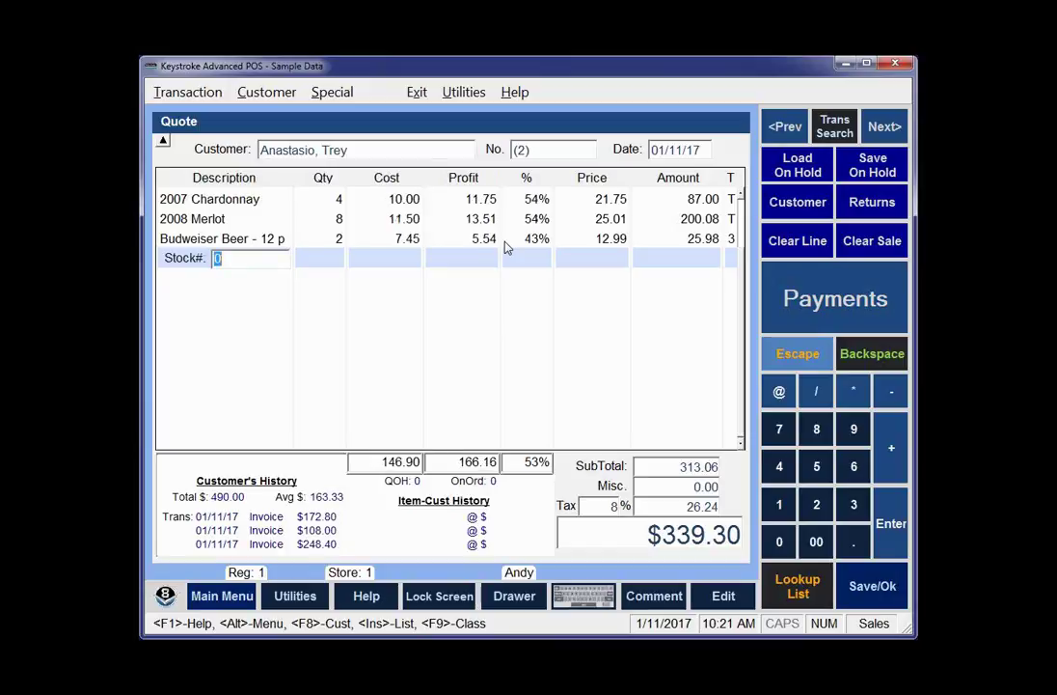
key(Escape)
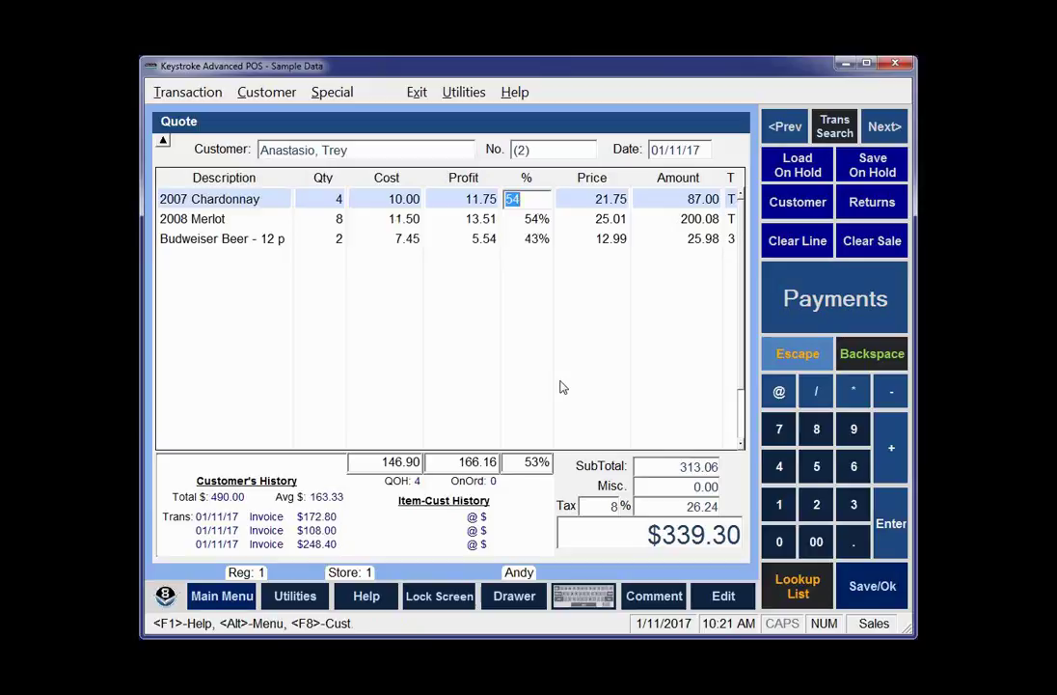
text(30)
key(Return)
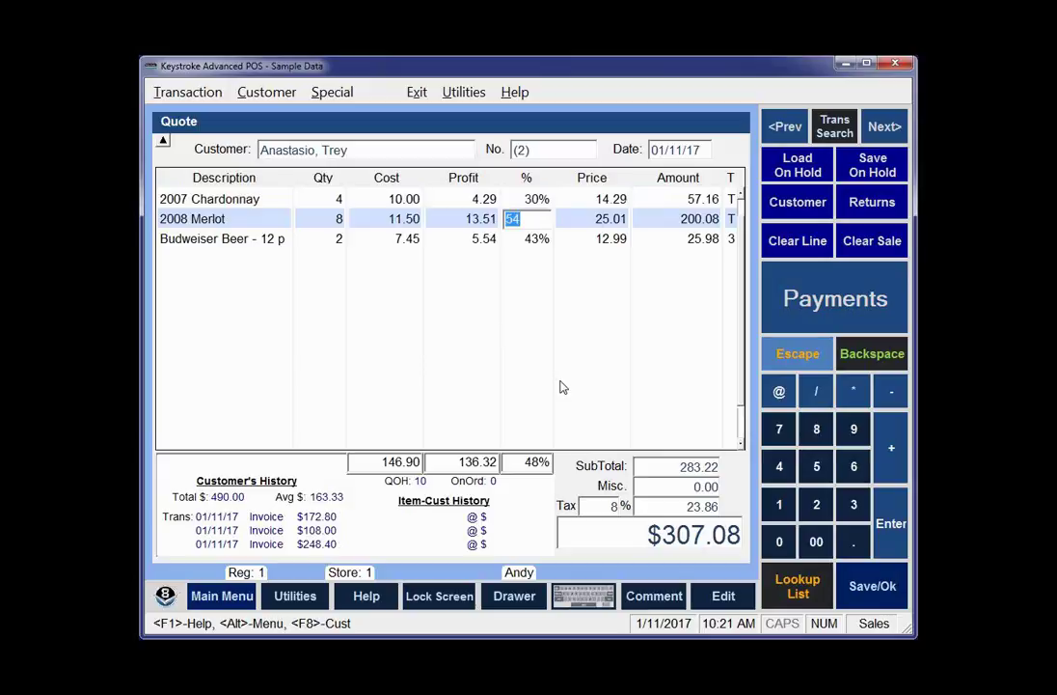
text(30)
key(Return)
text(30)
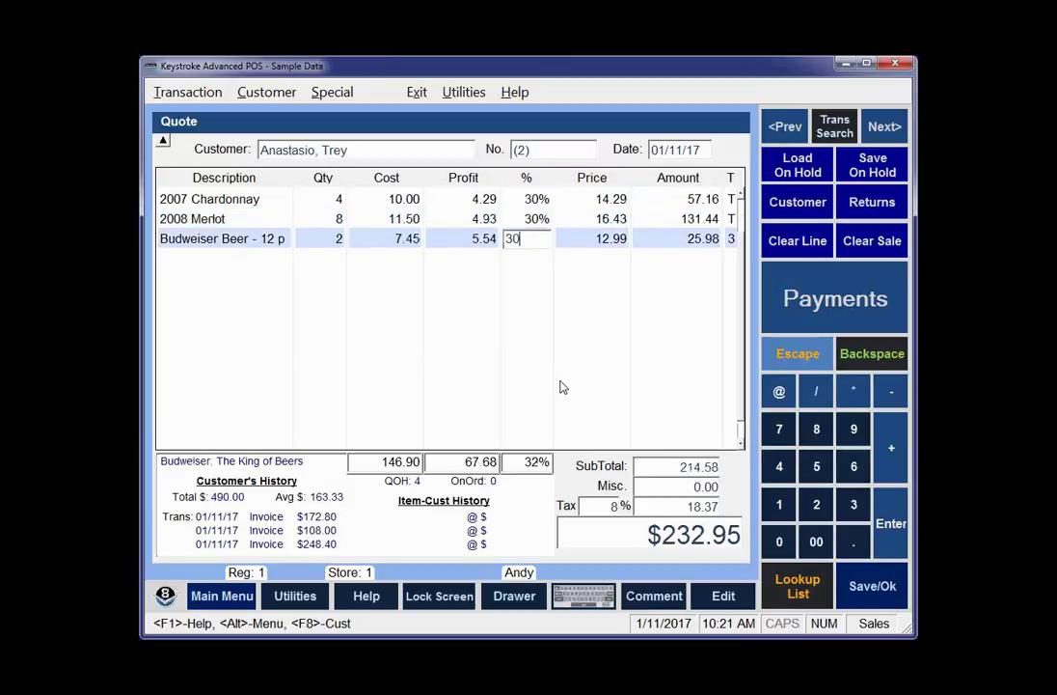
key(Return)
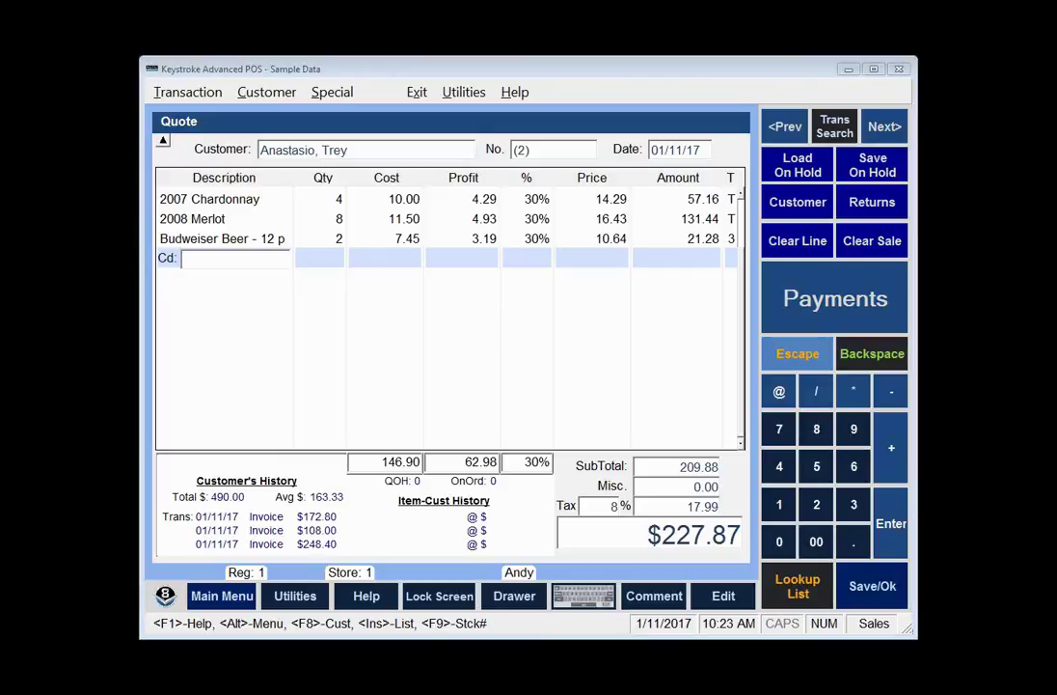
Return to the PowerPoint slide show on the closing thank-you slide 5 of 5.
key(alt+Tab)
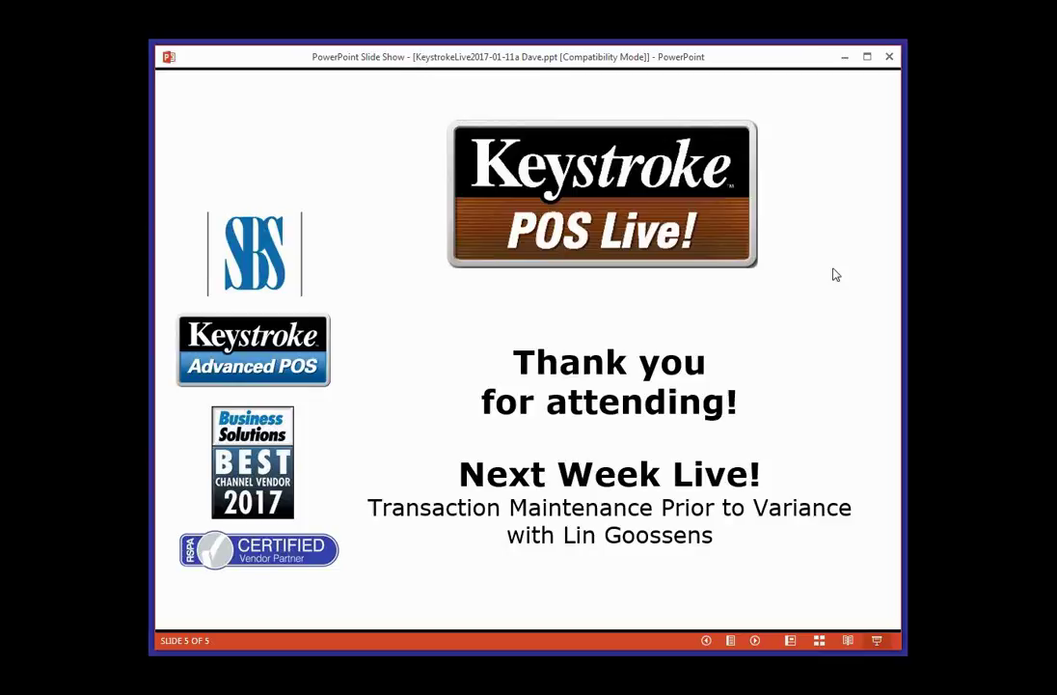